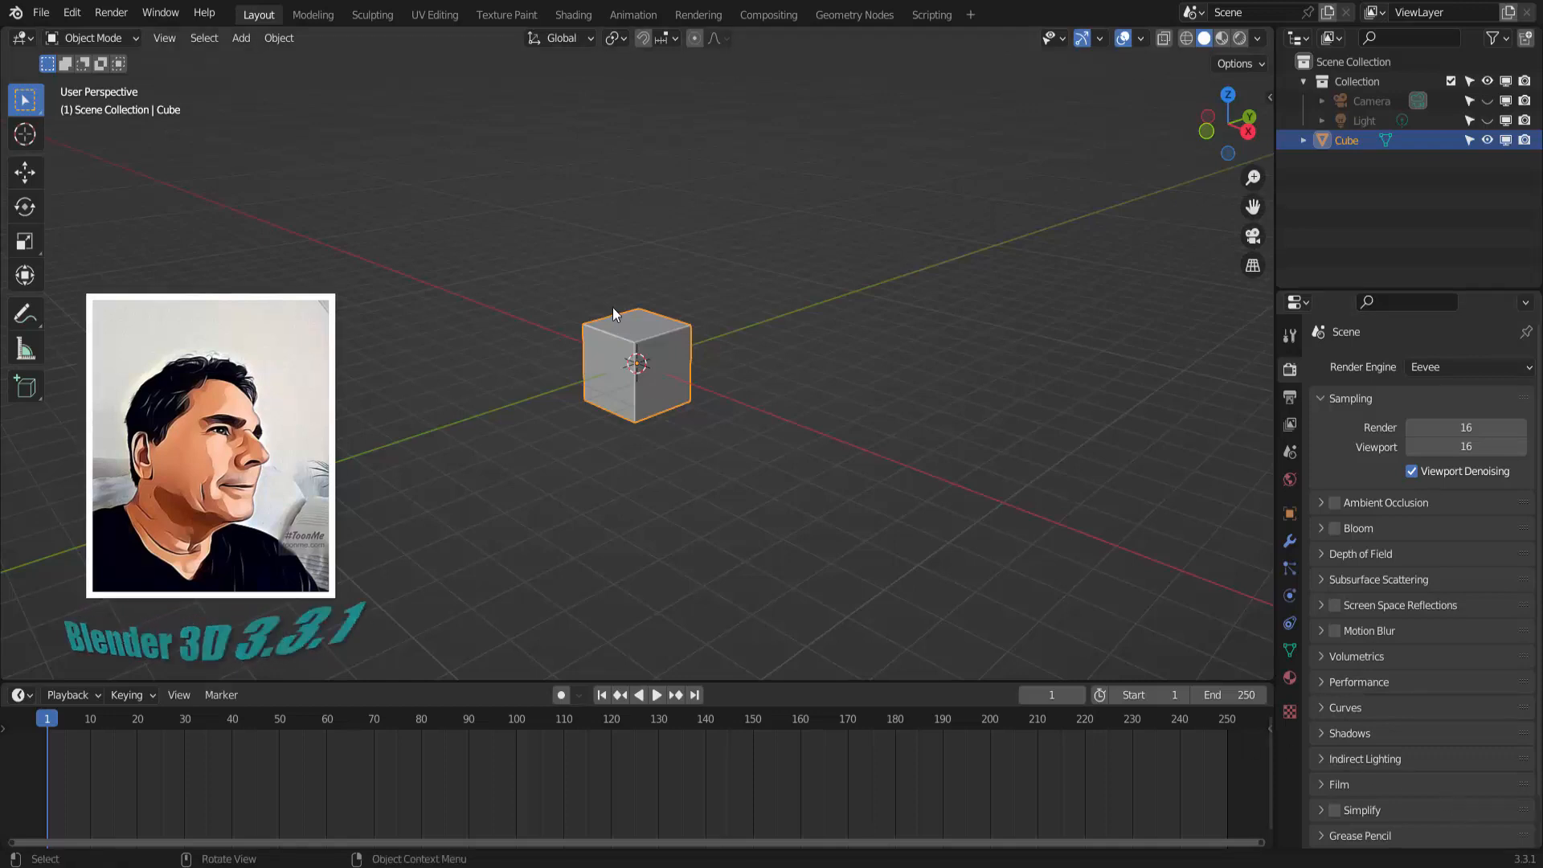
Delete the default cube and add a Bezier curve at the world origin
key(x)
click(978, 300)
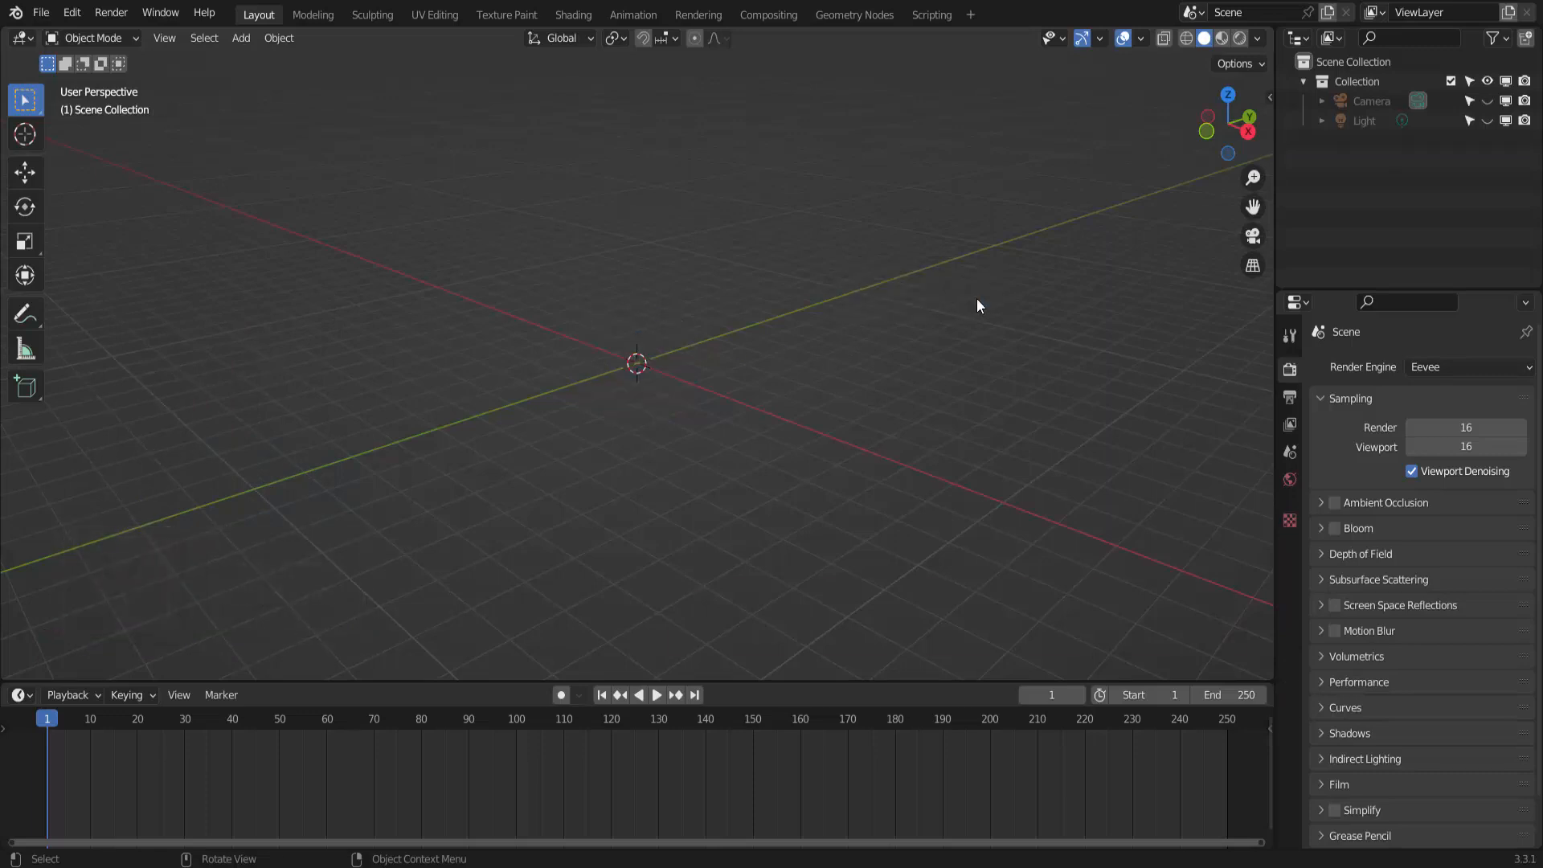
click(240, 38)
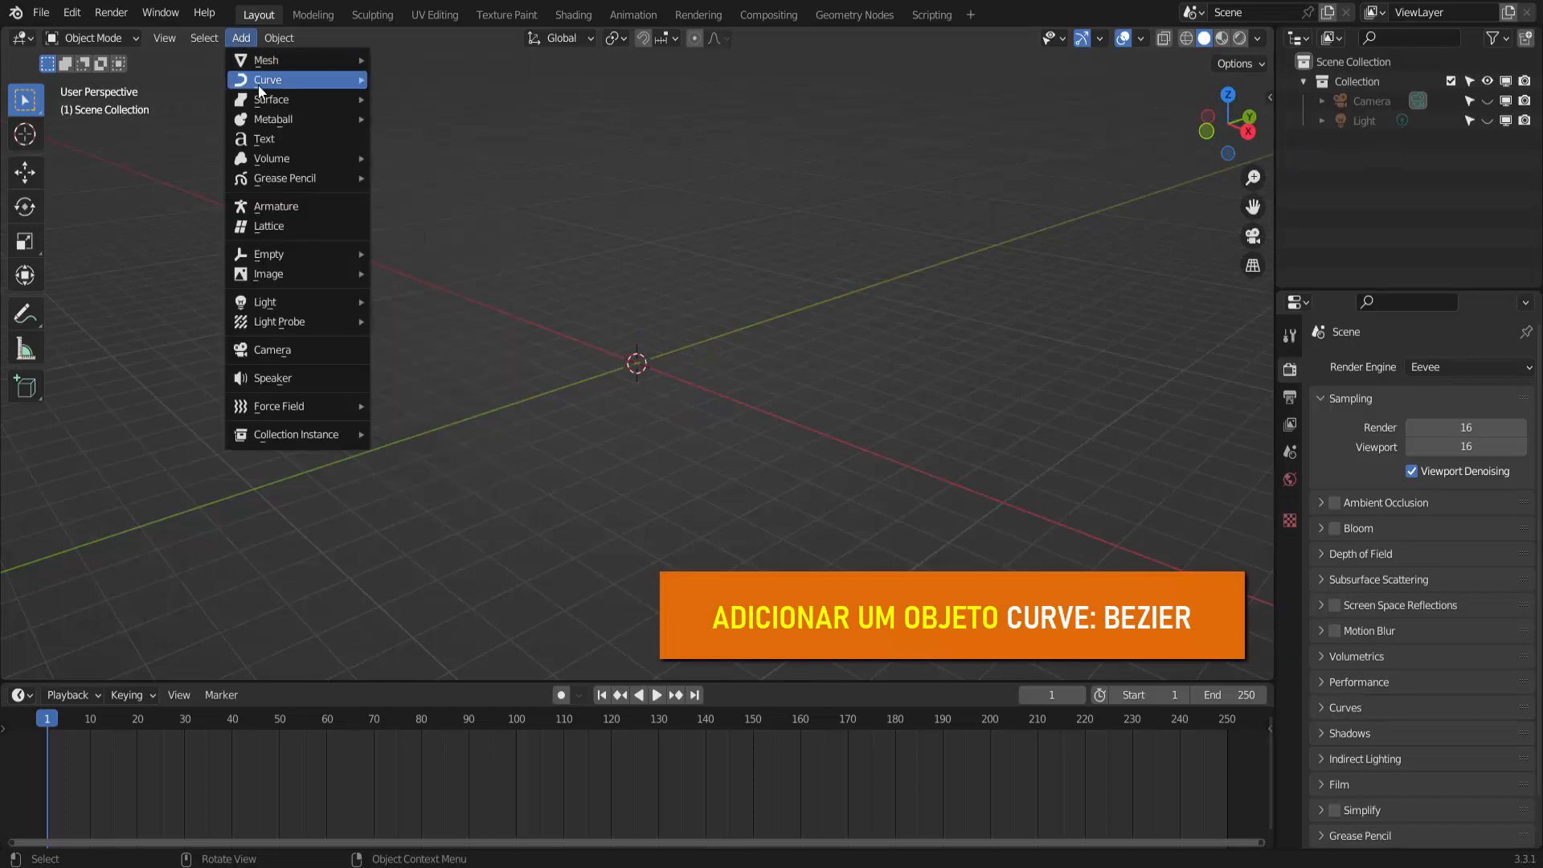
mouse_move(260, 89)
click(404, 79)
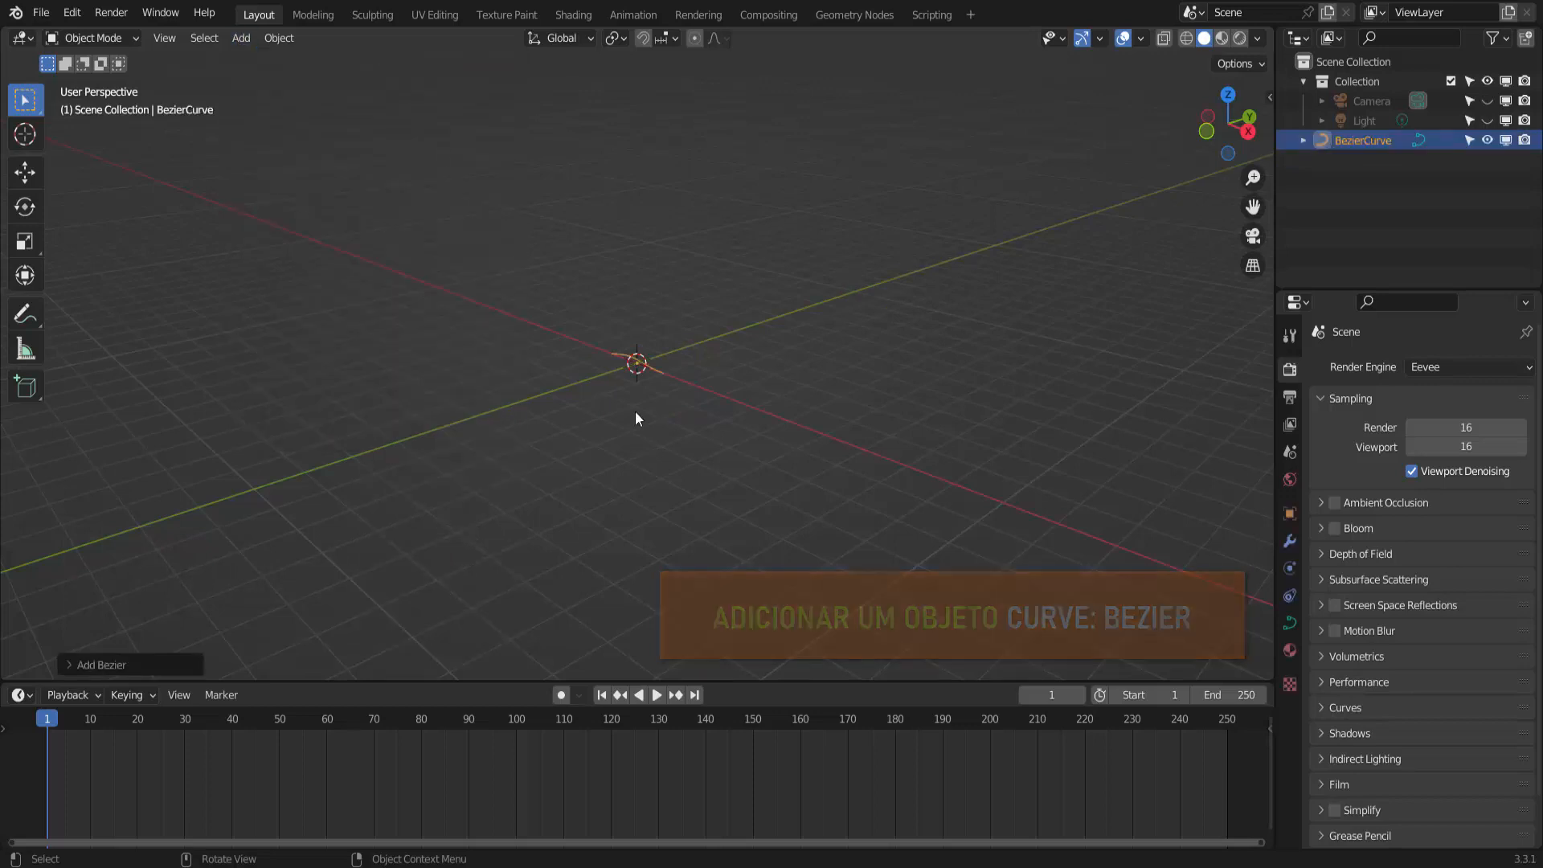
Scale the Bezier curve up uniformly to many times its size and switch it to Edit Mode
key(s)
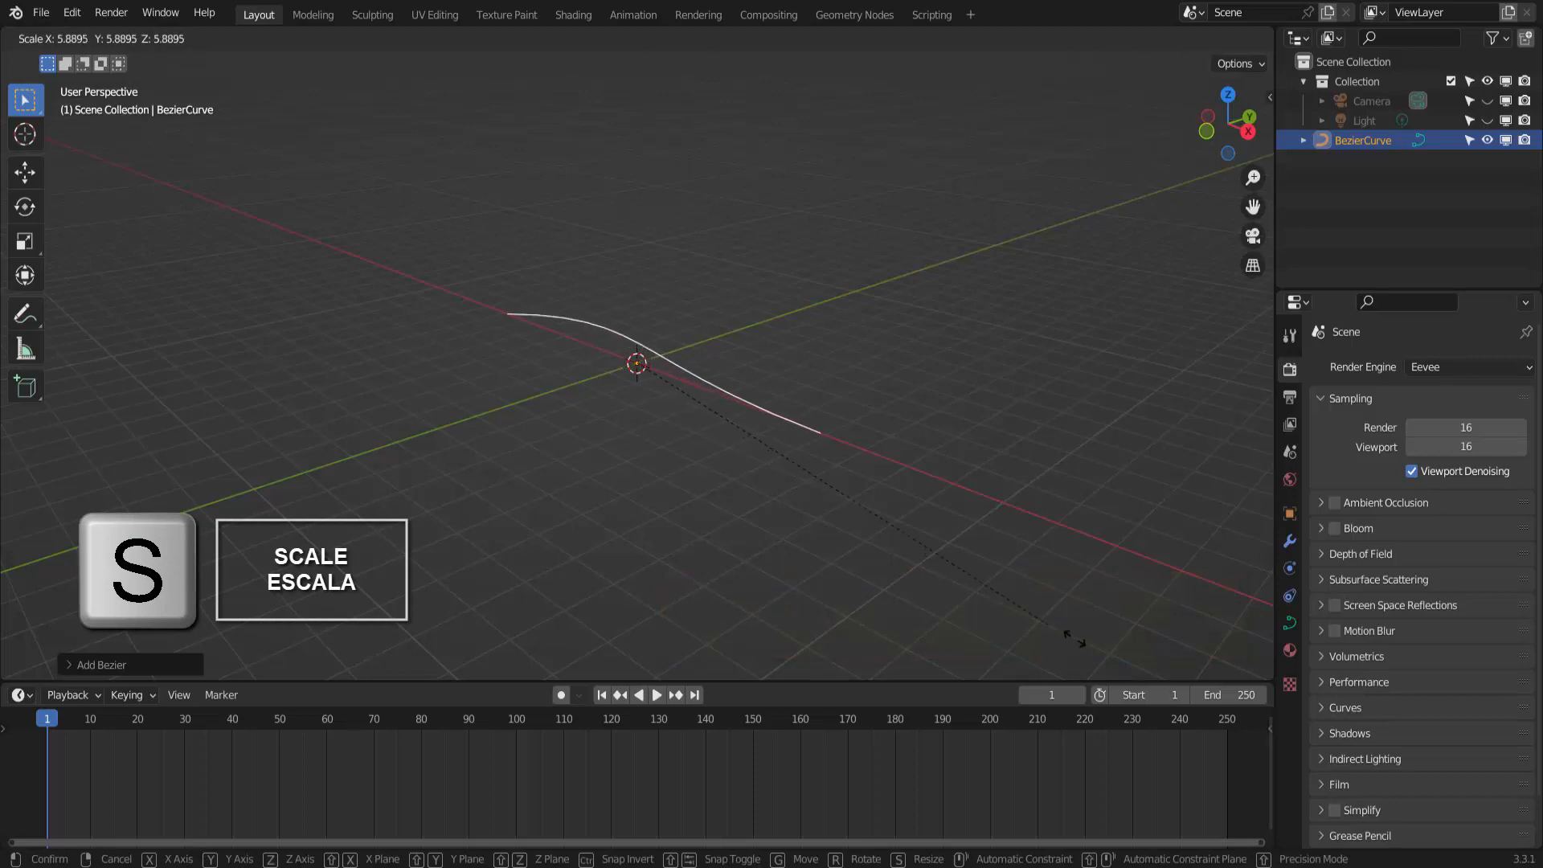
click(127, 240)
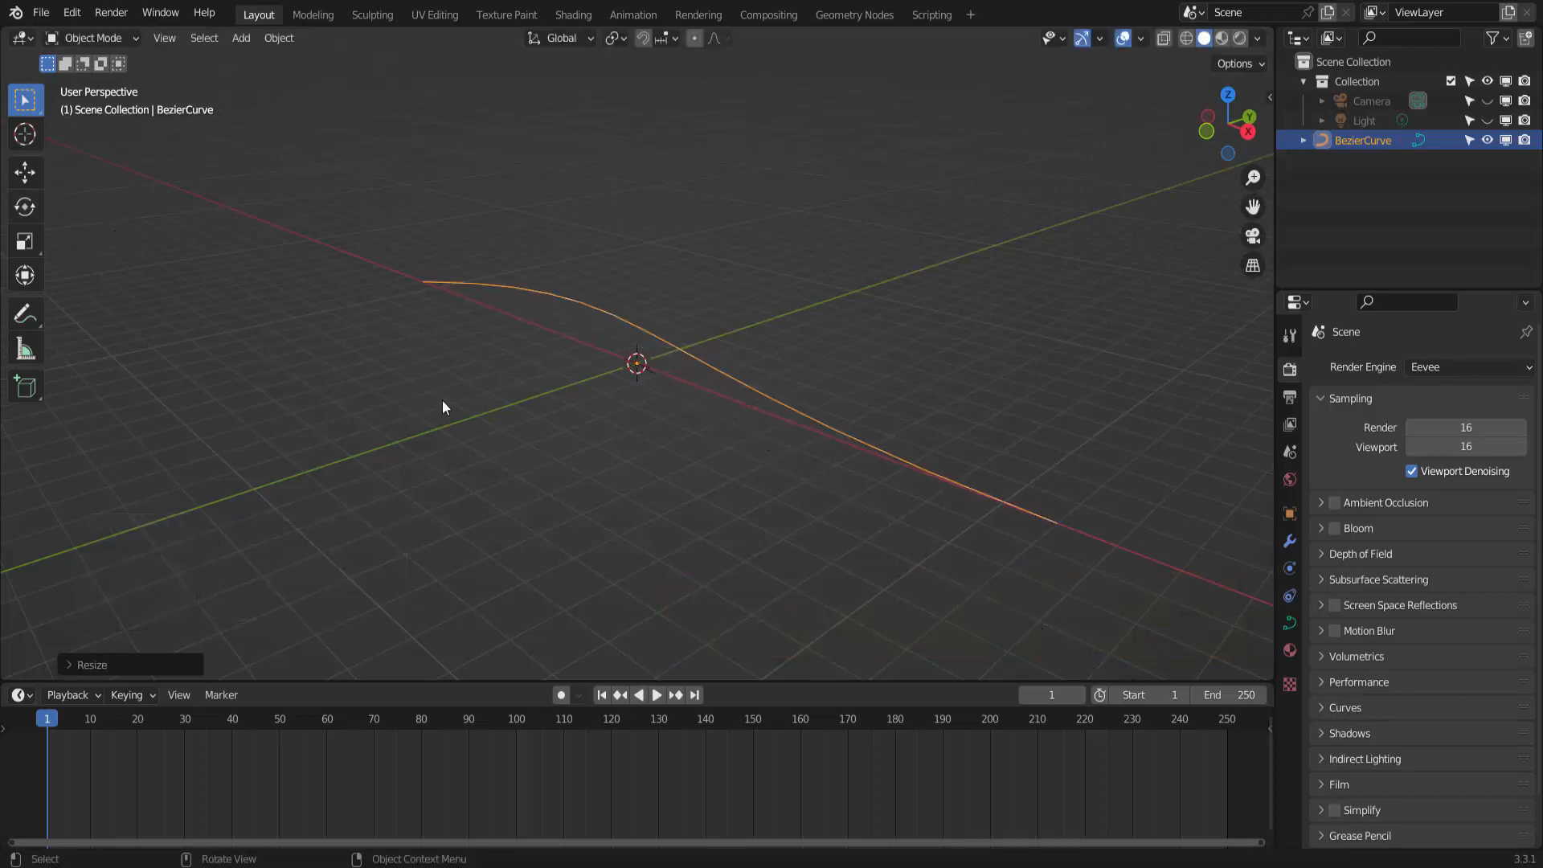
click(99, 39)
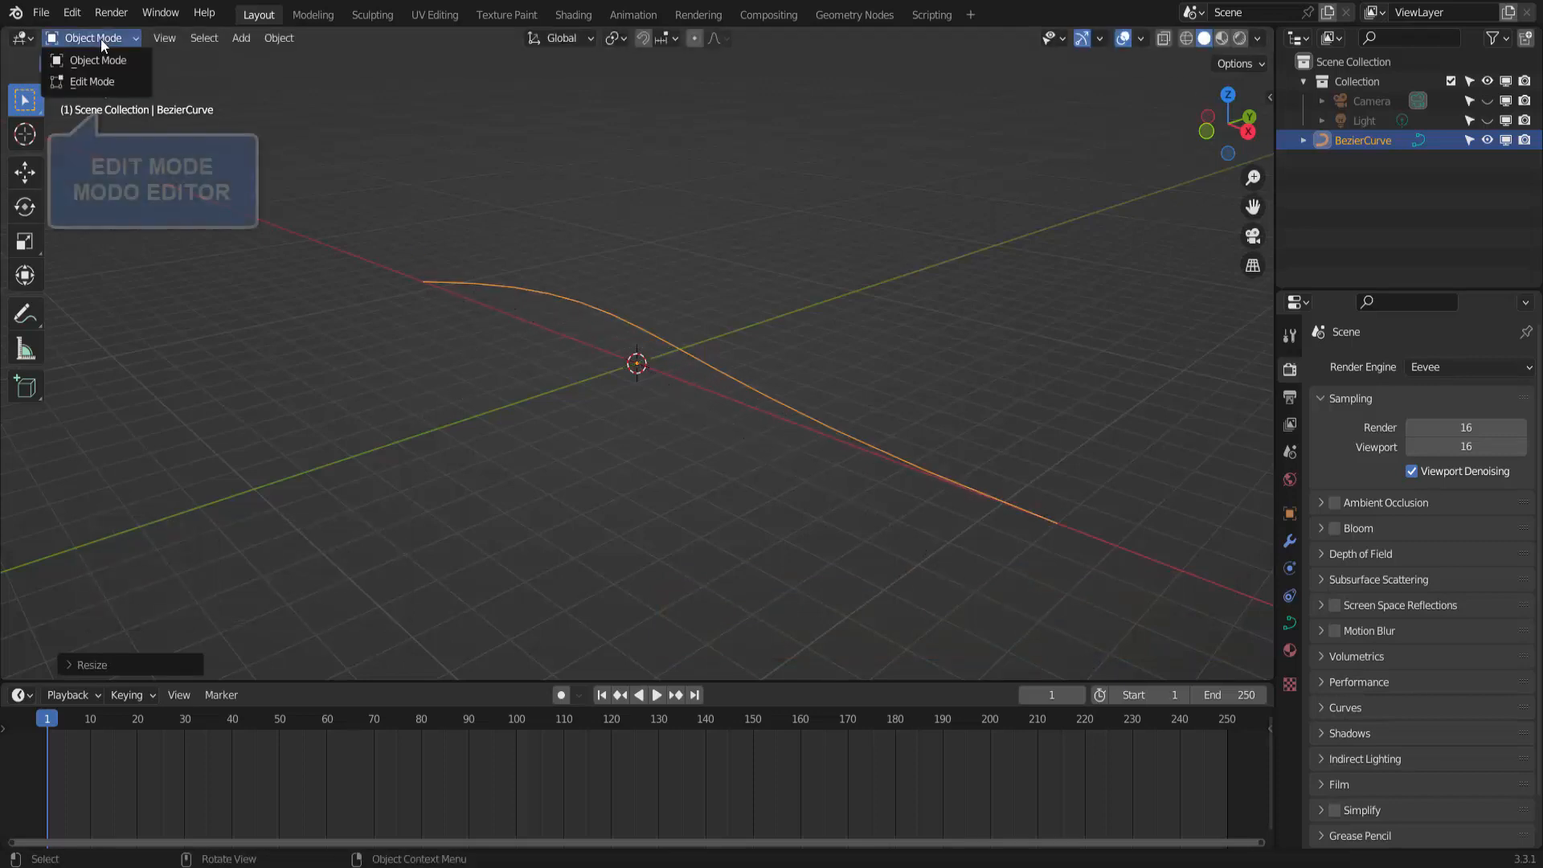
click(92, 81)
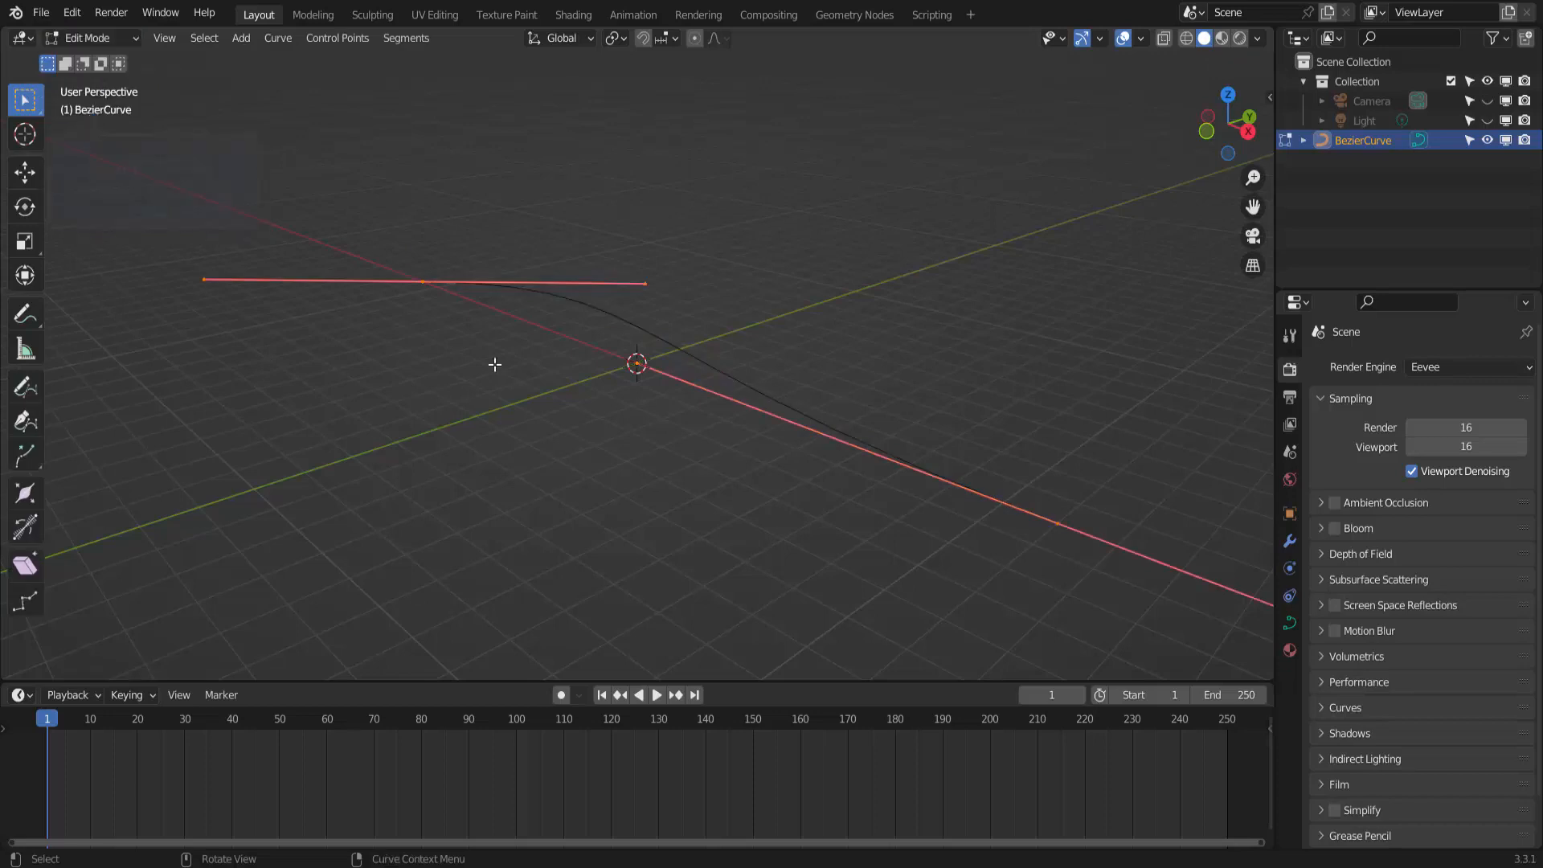
Subdivide the segment between the curve's two end control points to add a middle control point
scroll(499, 370, down, 1)
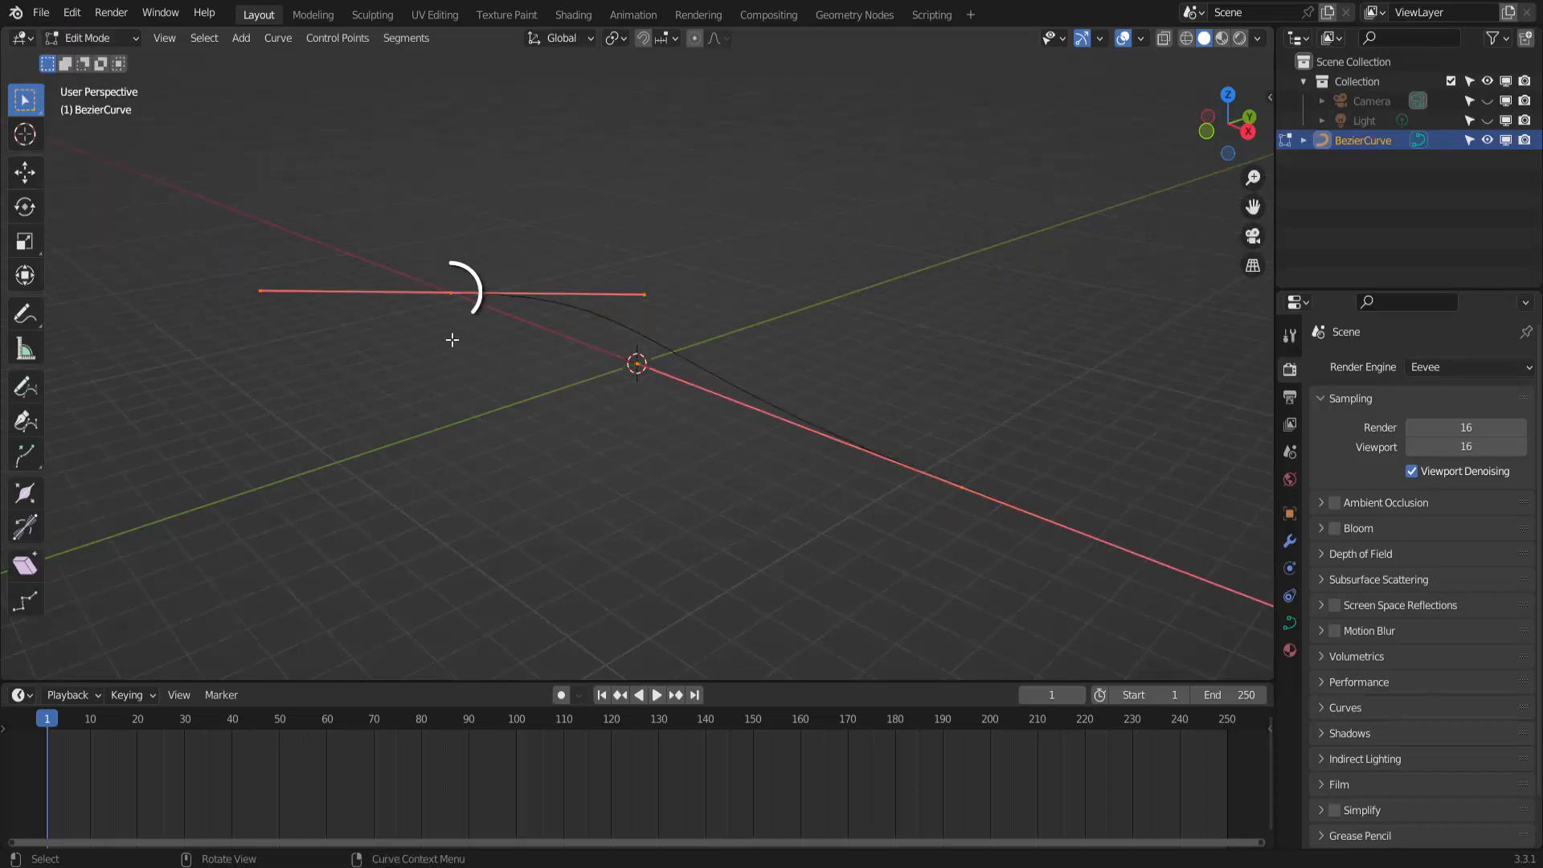
click(448, 291)
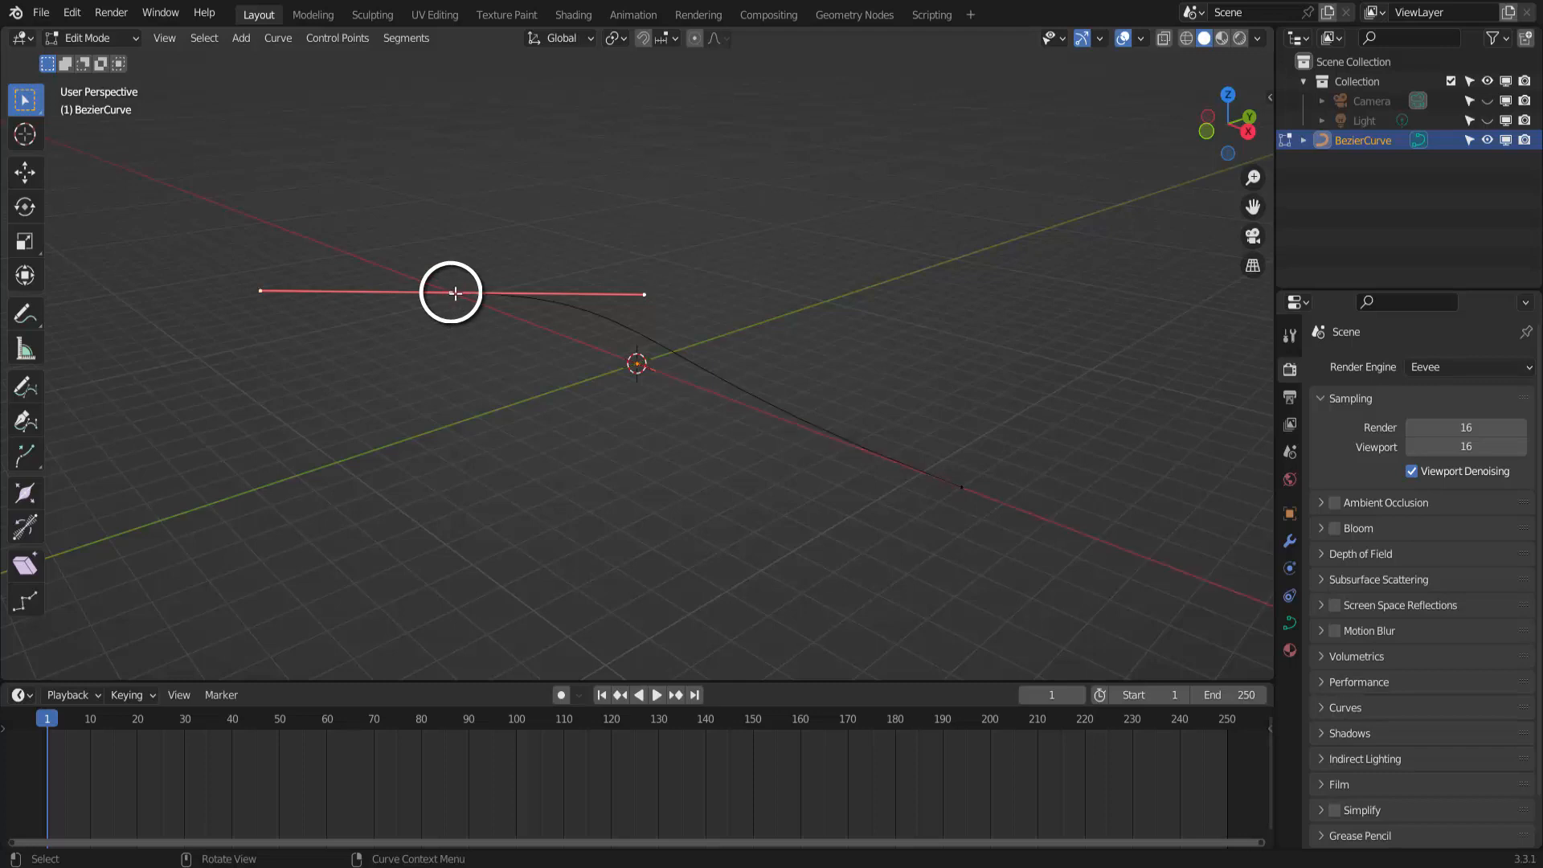
shift+click(964, 486)
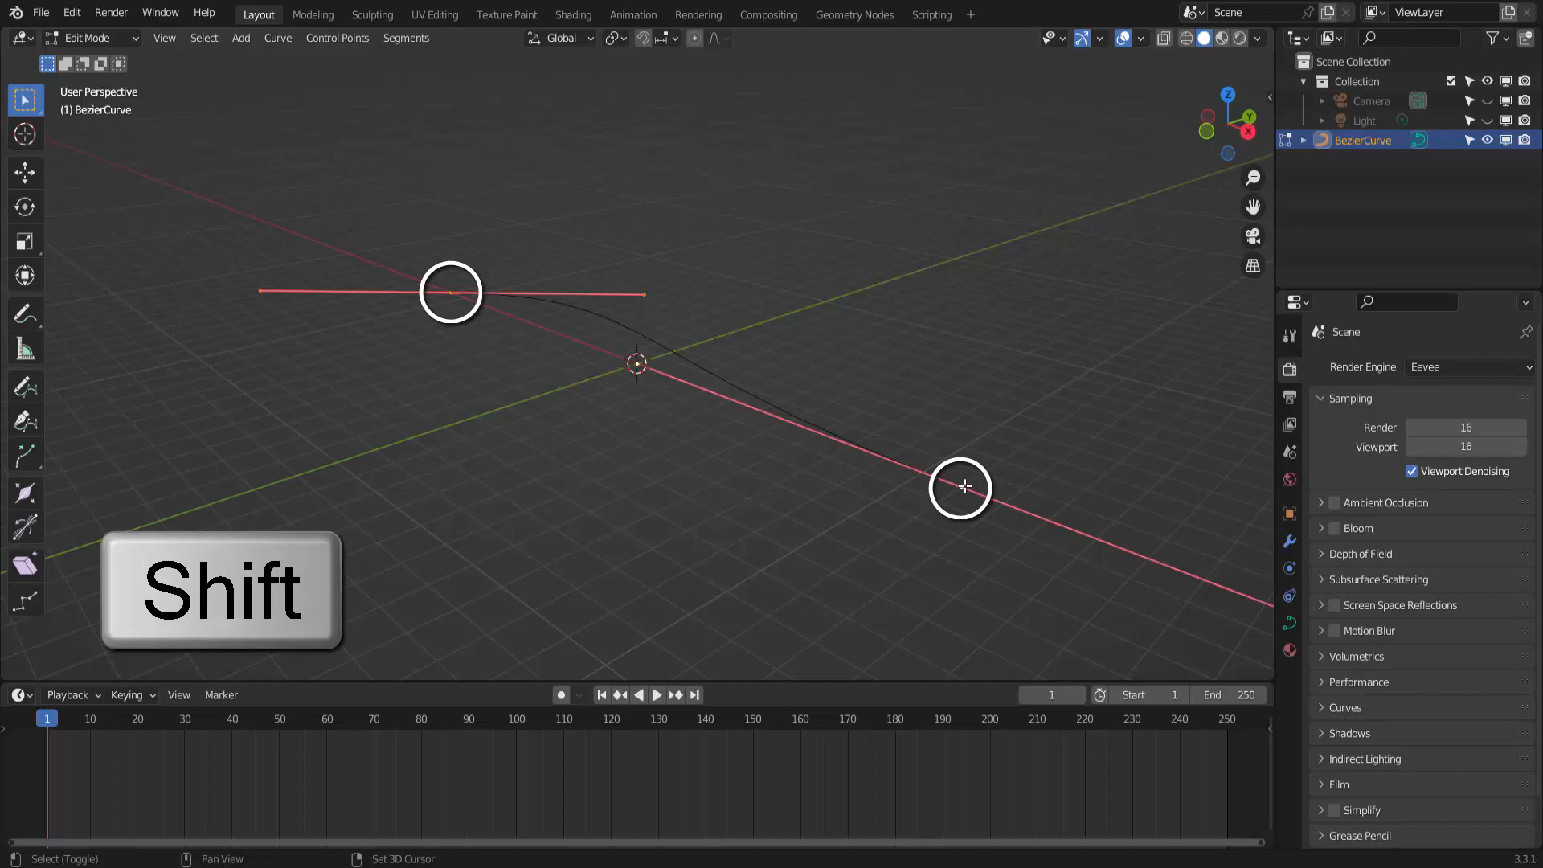
middle_drag(810, 526, 849, 520)
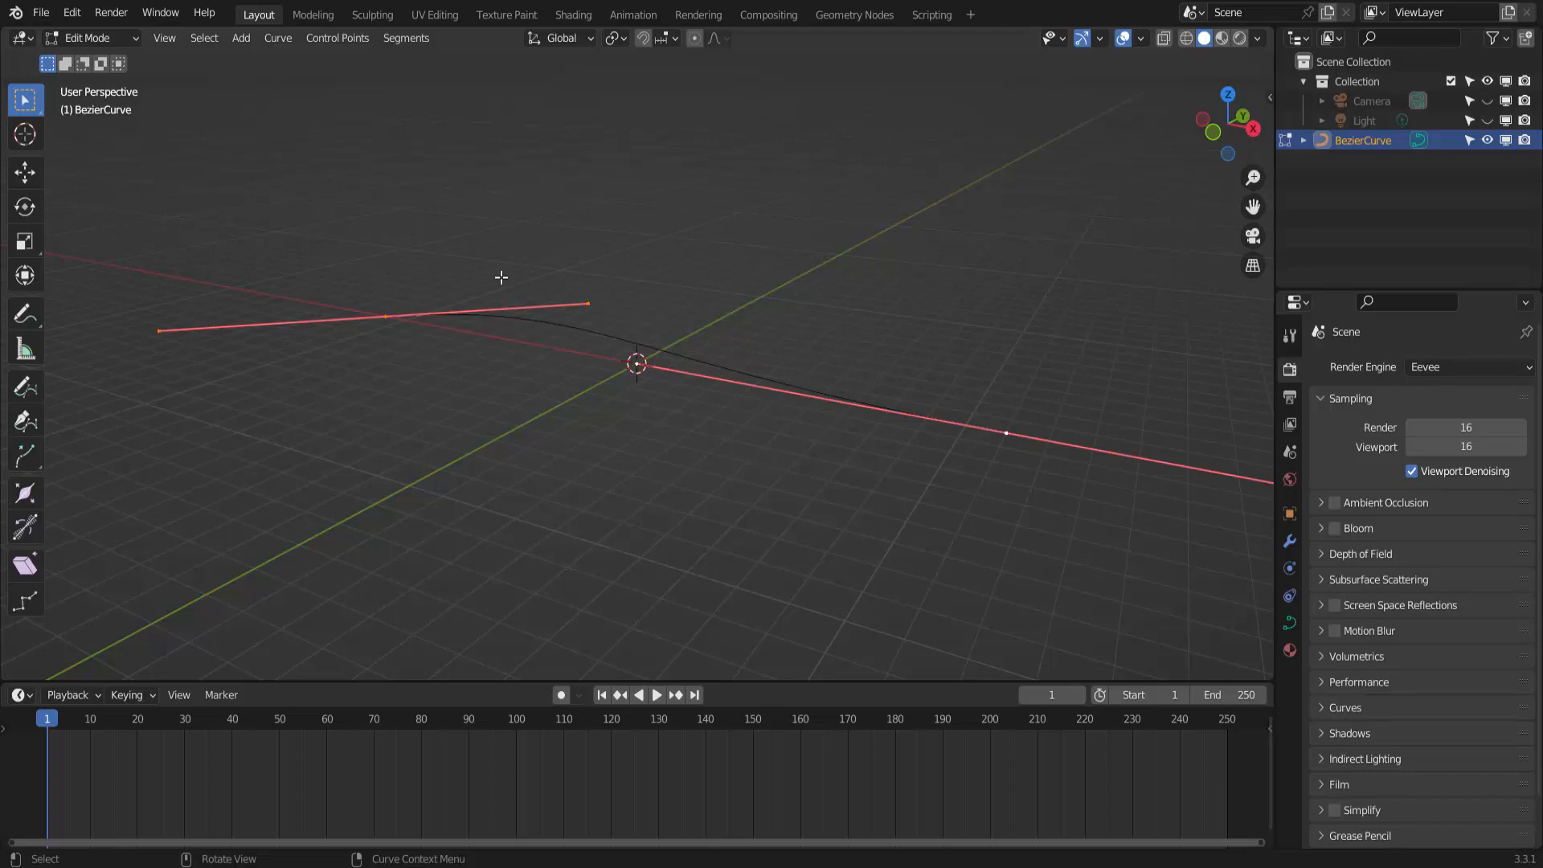
right_click(1063, 195)
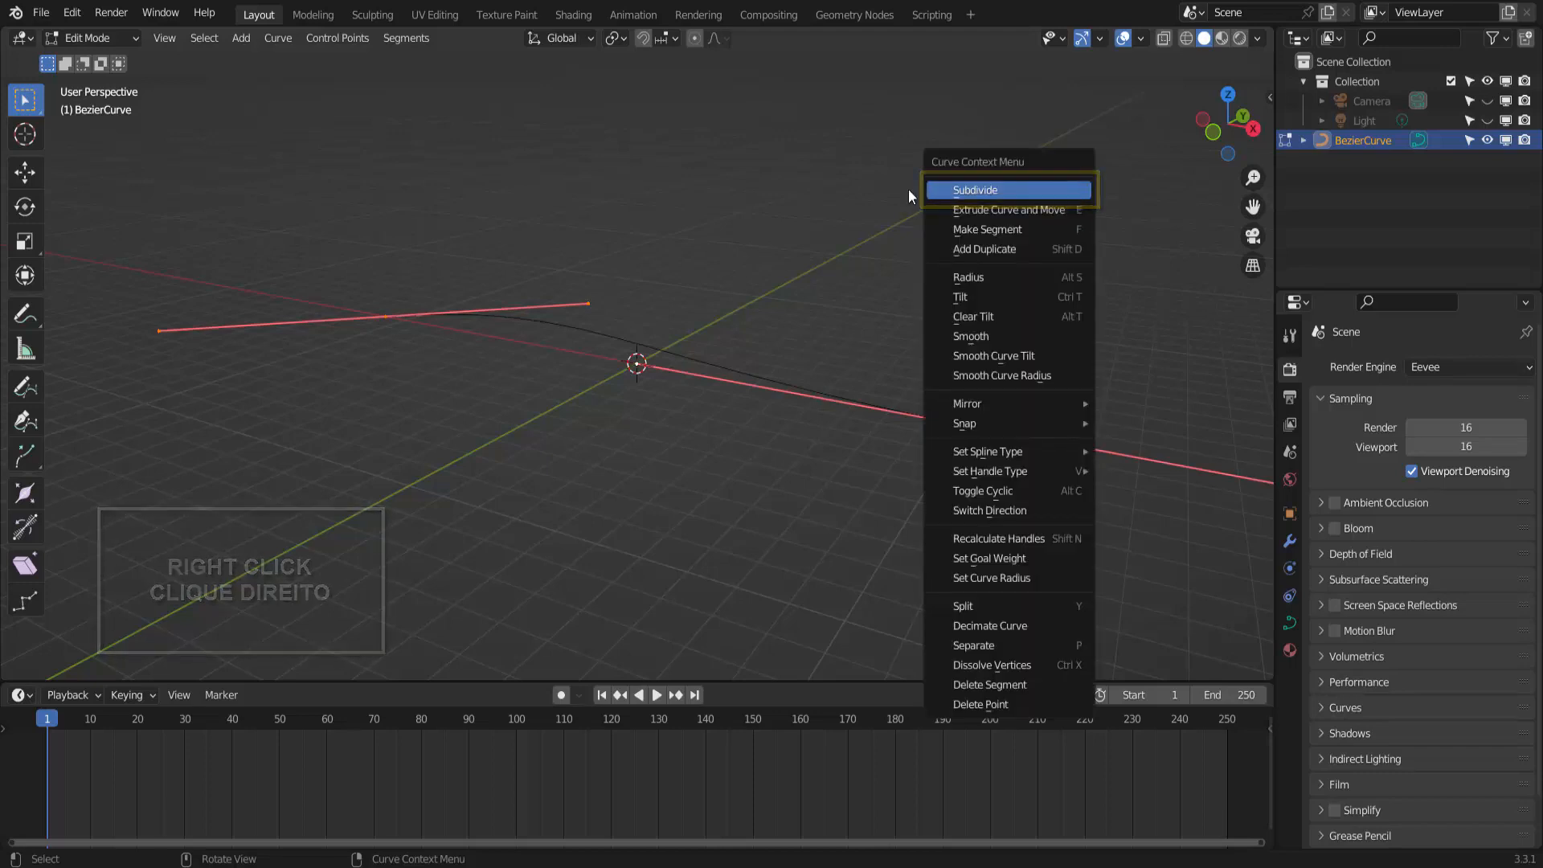
click(409, 37)
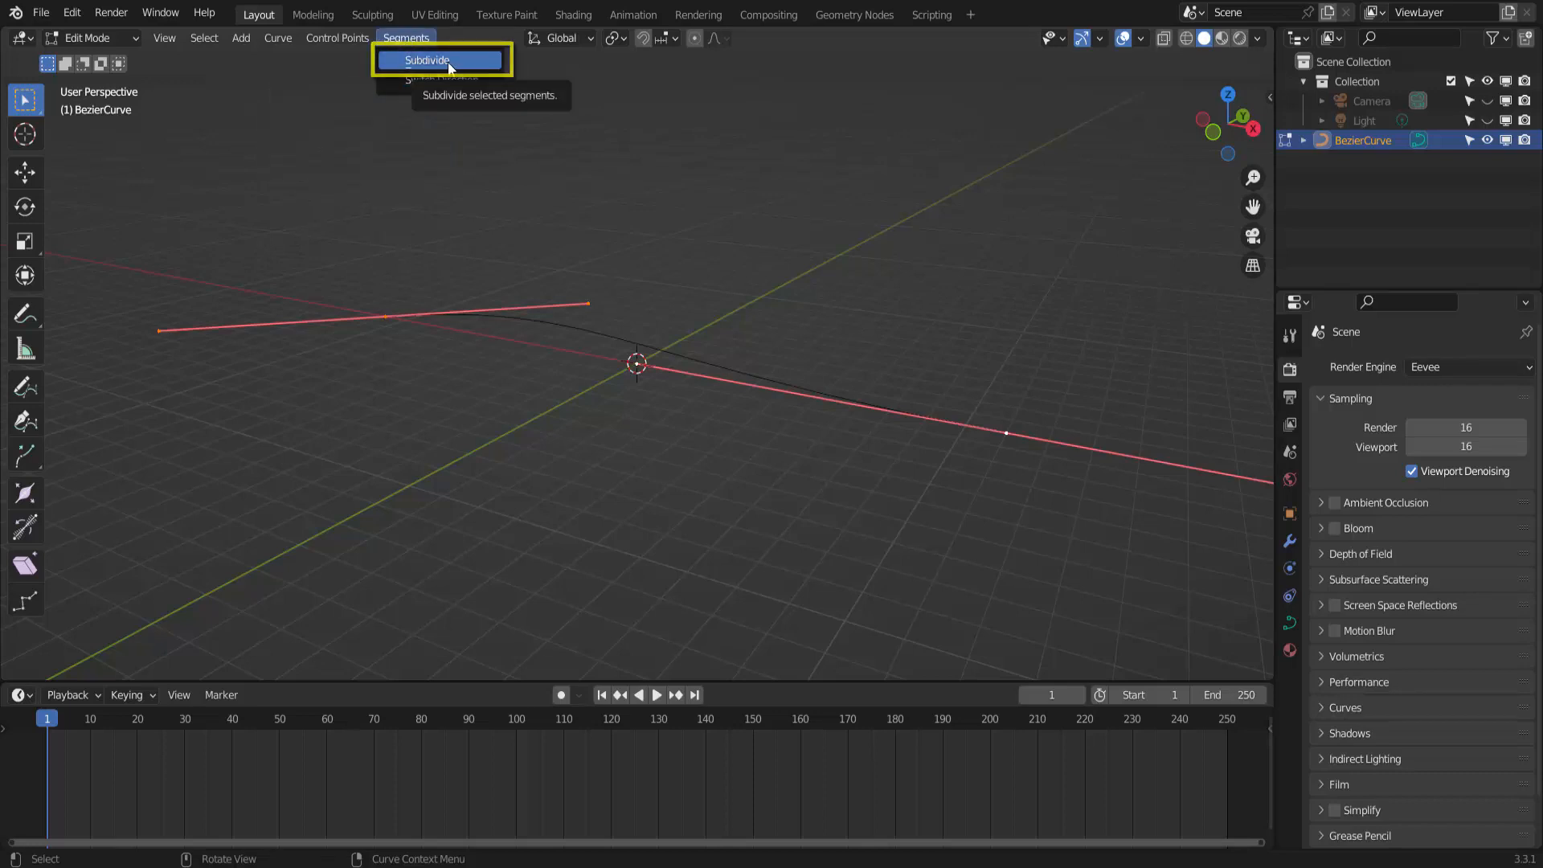
click(442, 61)
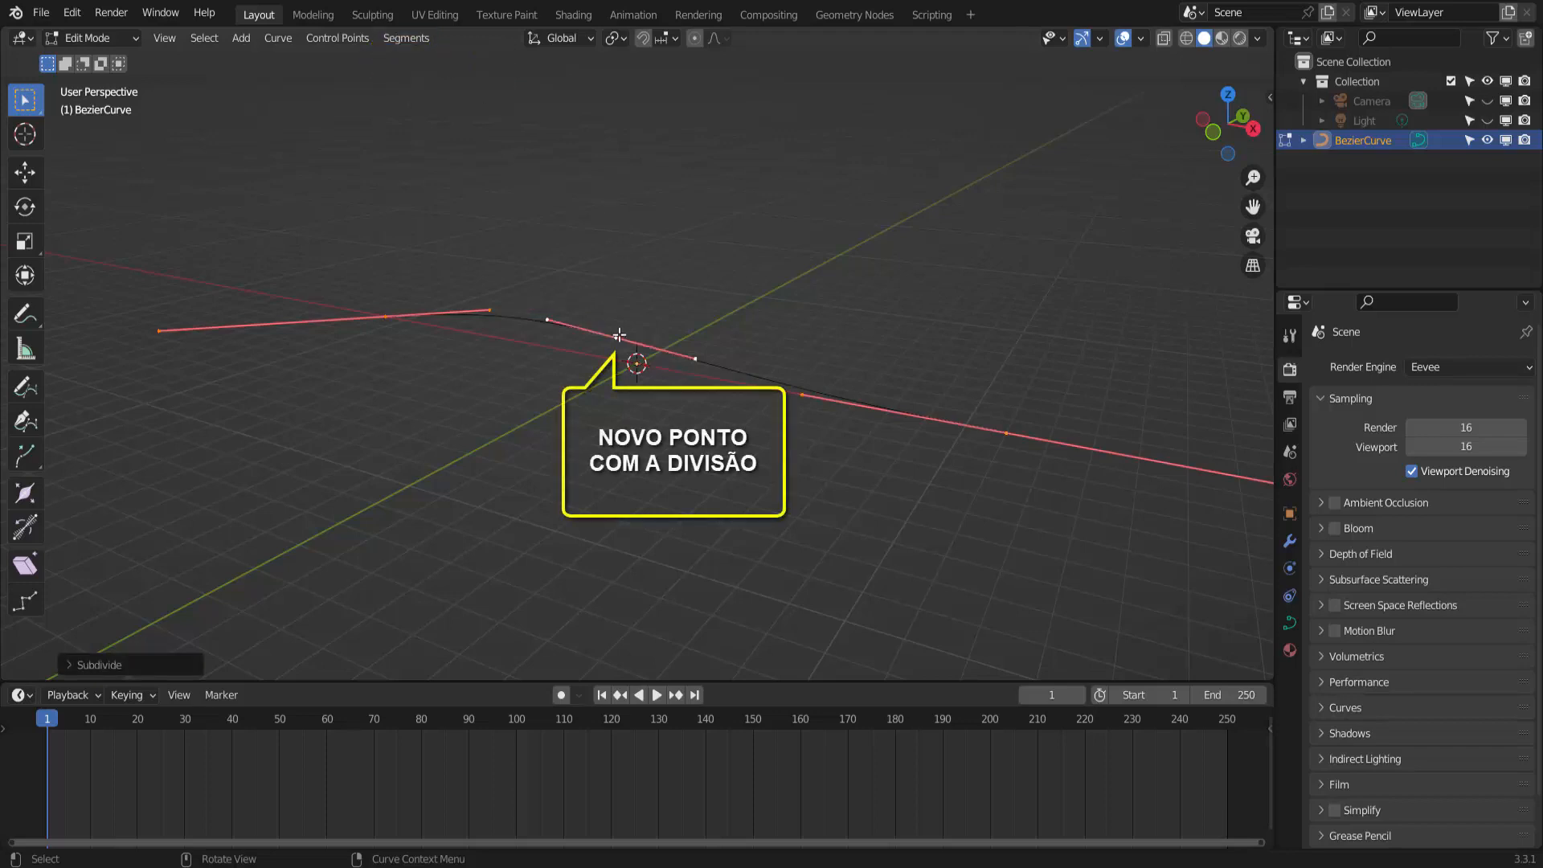
Try to extrude a branch directly from the curve's middle control point, and undo it
middle_drag(627, 441, 613, 460)
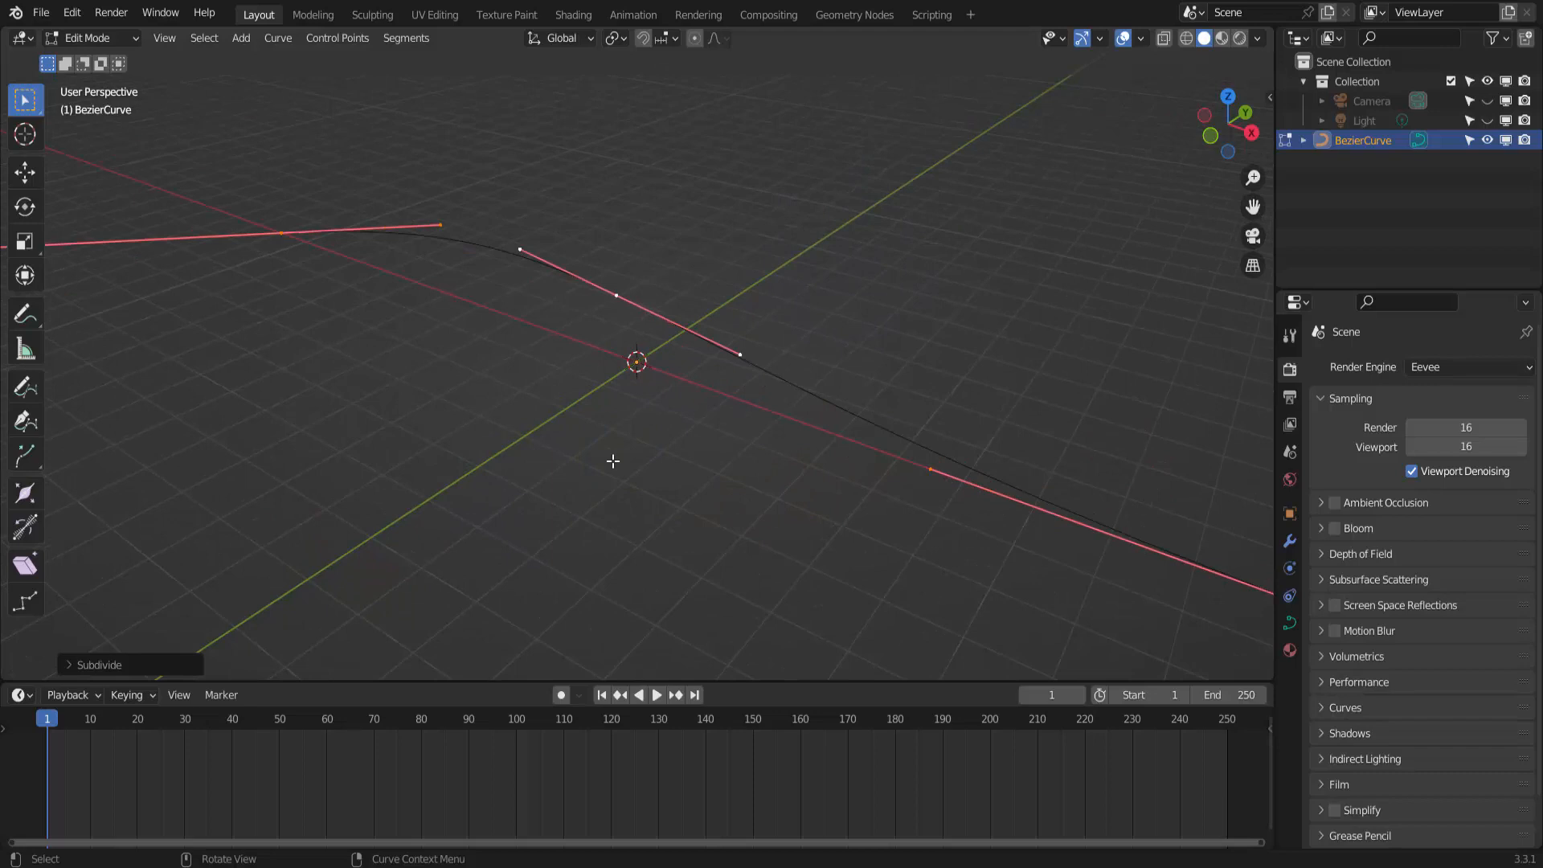
scroll(612, 460, down, 2)
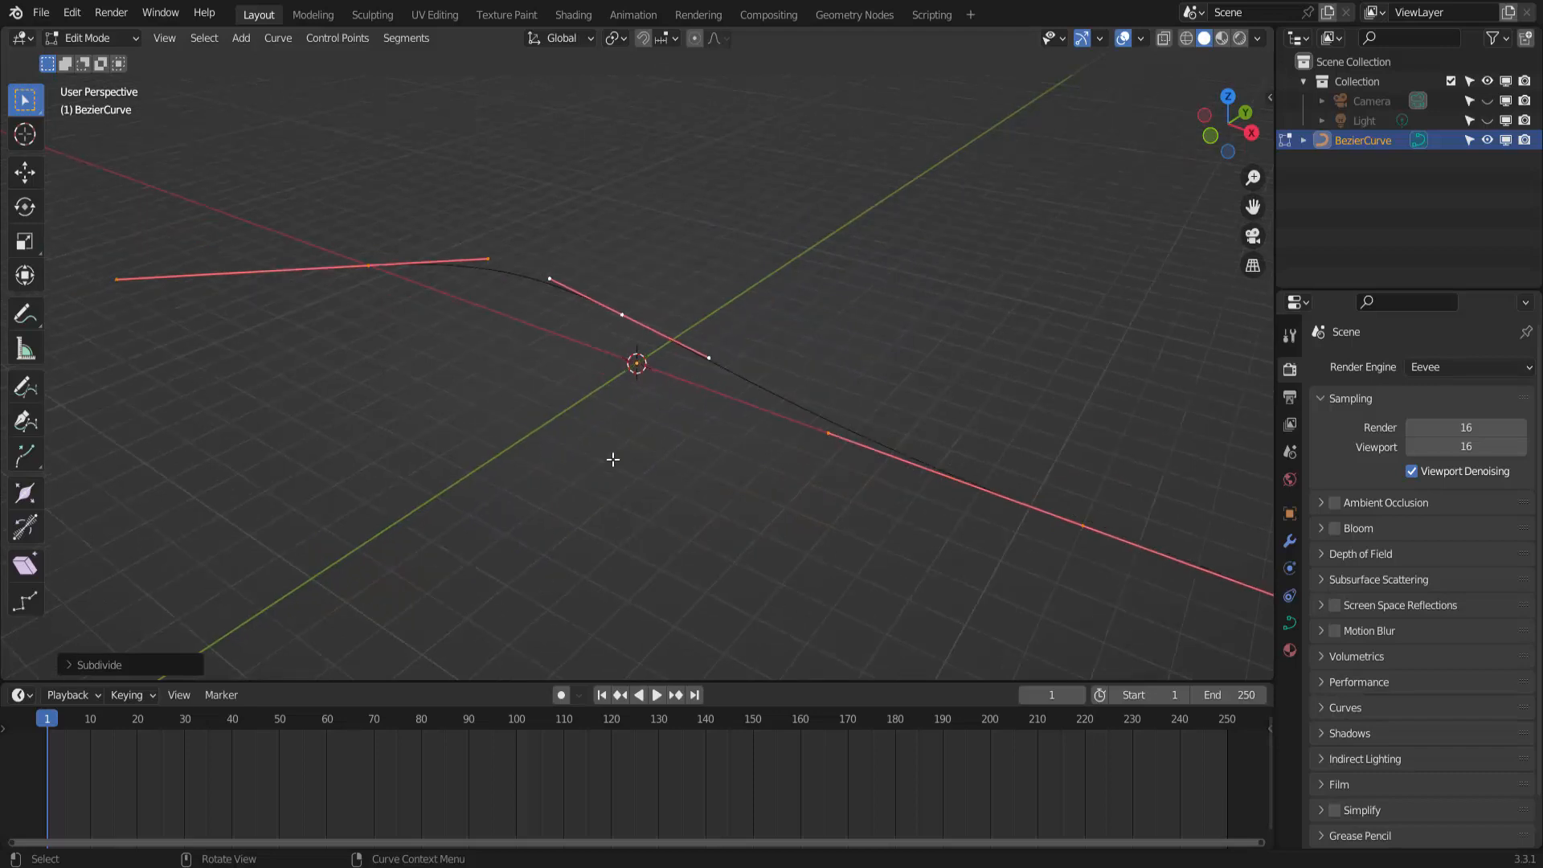
click(623, 313)
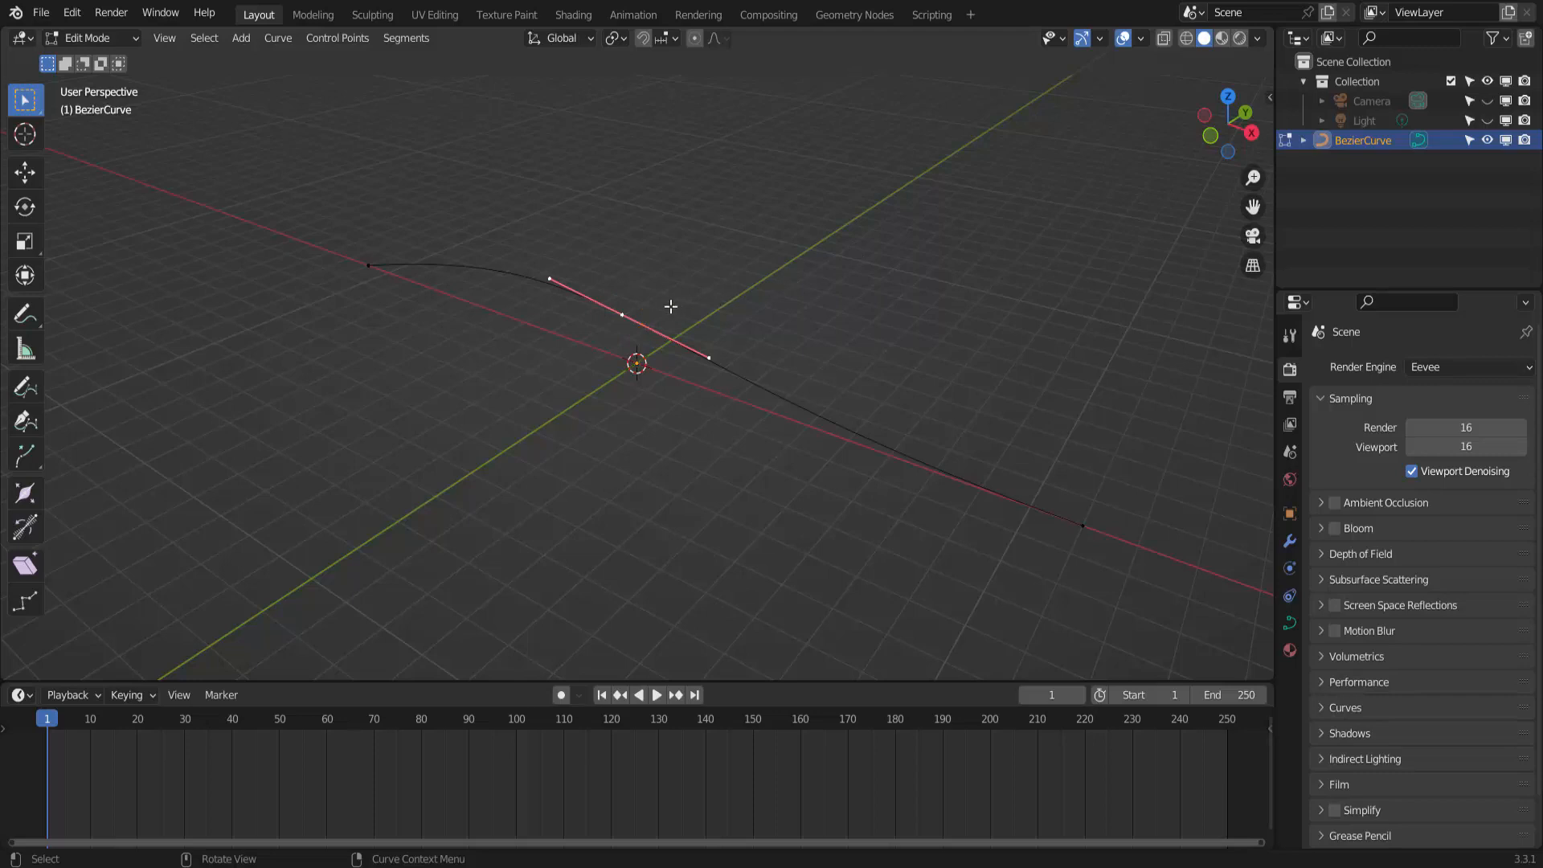
key(e)
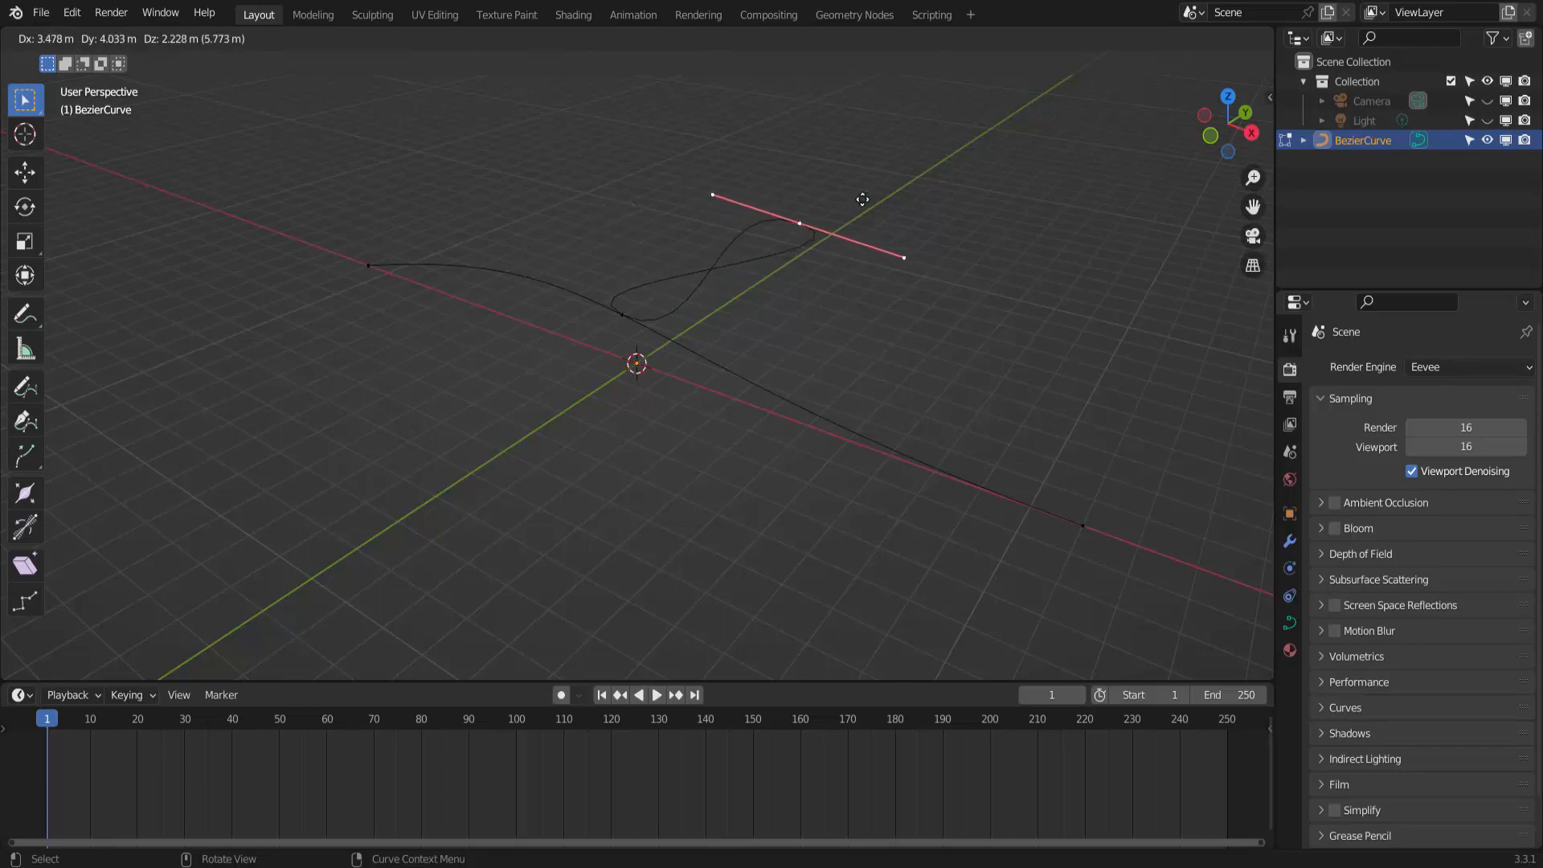
key(ctrl+z)
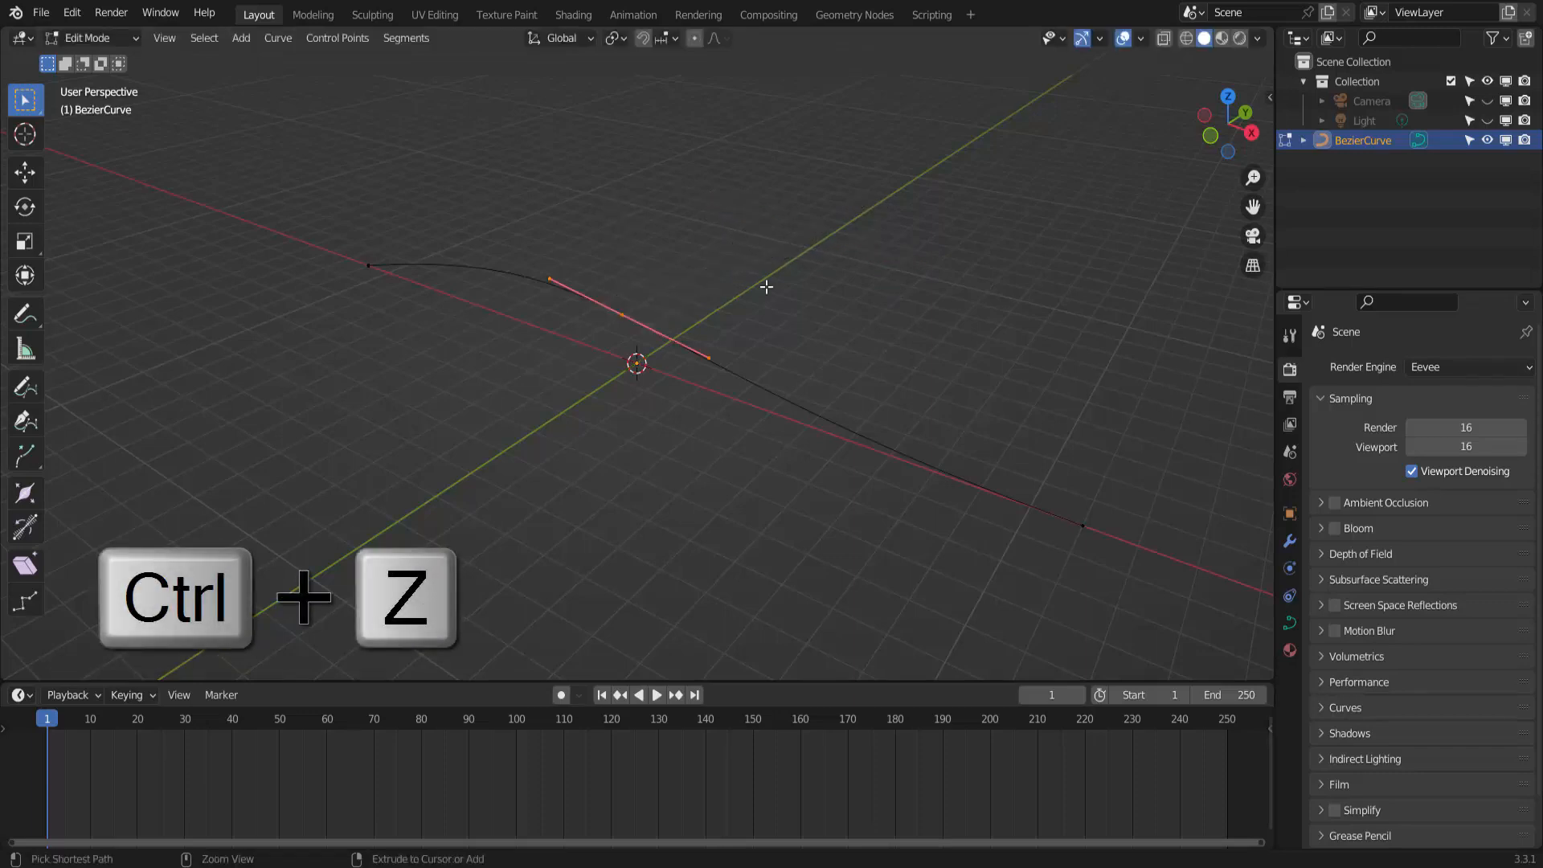
key(ctrl+z)
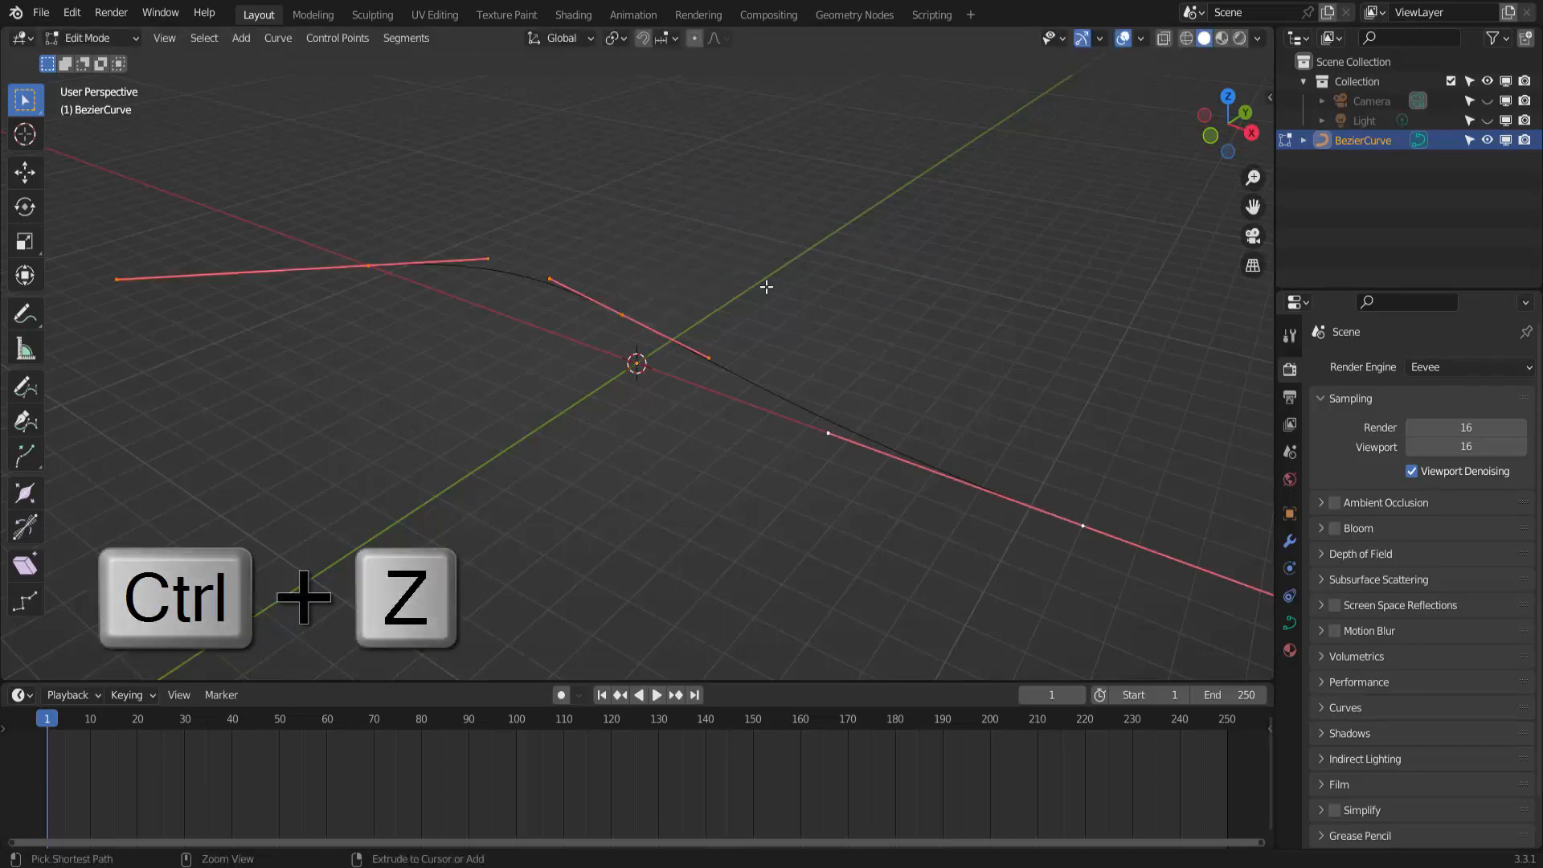
Try duplicating the middle control point away from the curve and extruding a segment from the copy, and undo both
click(623, 314)
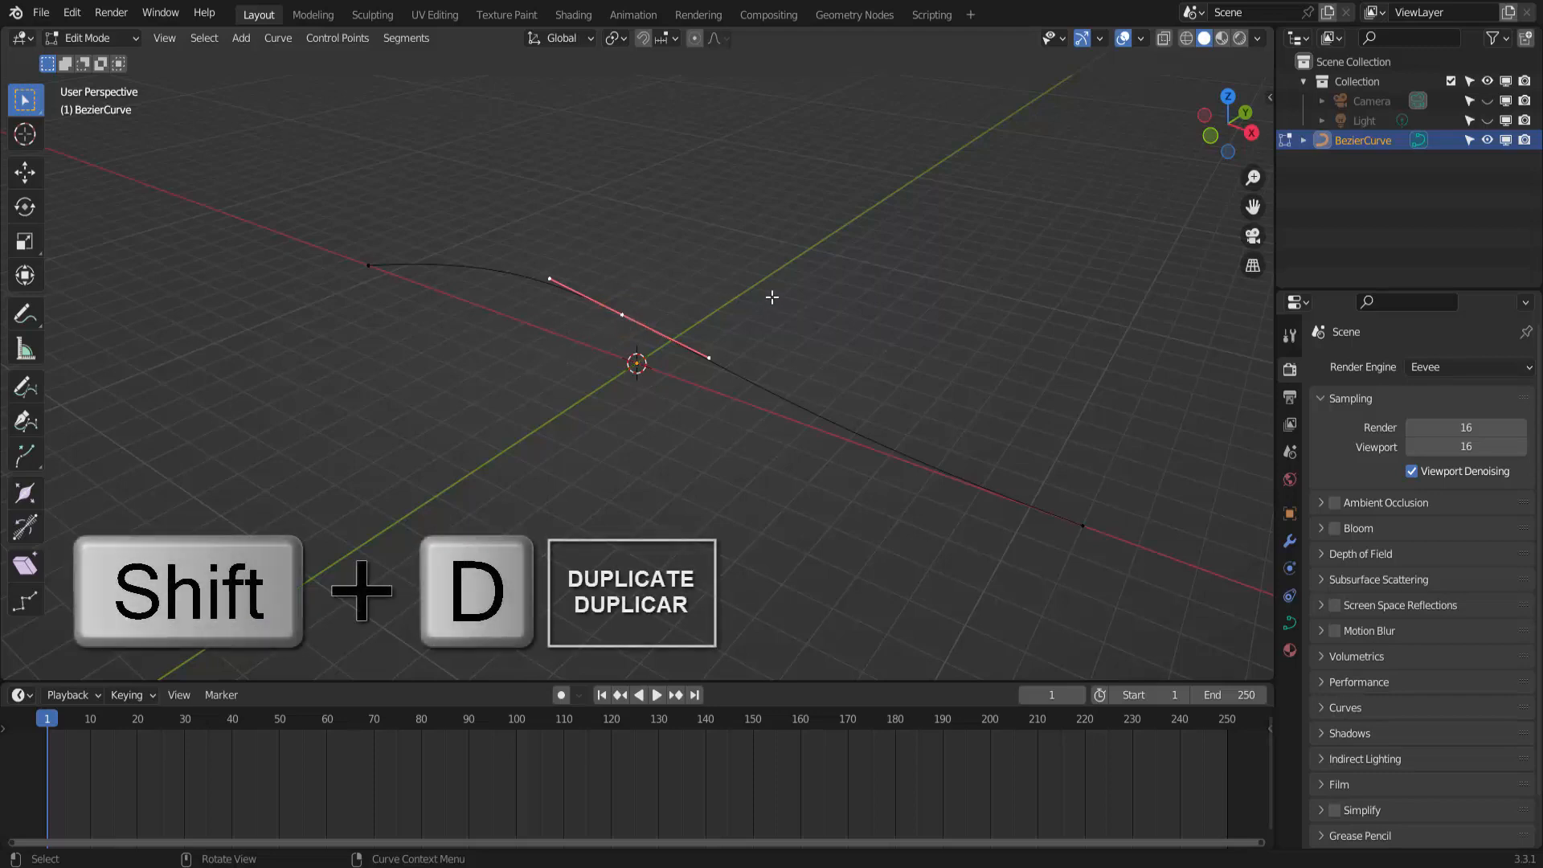
key(shift+d)
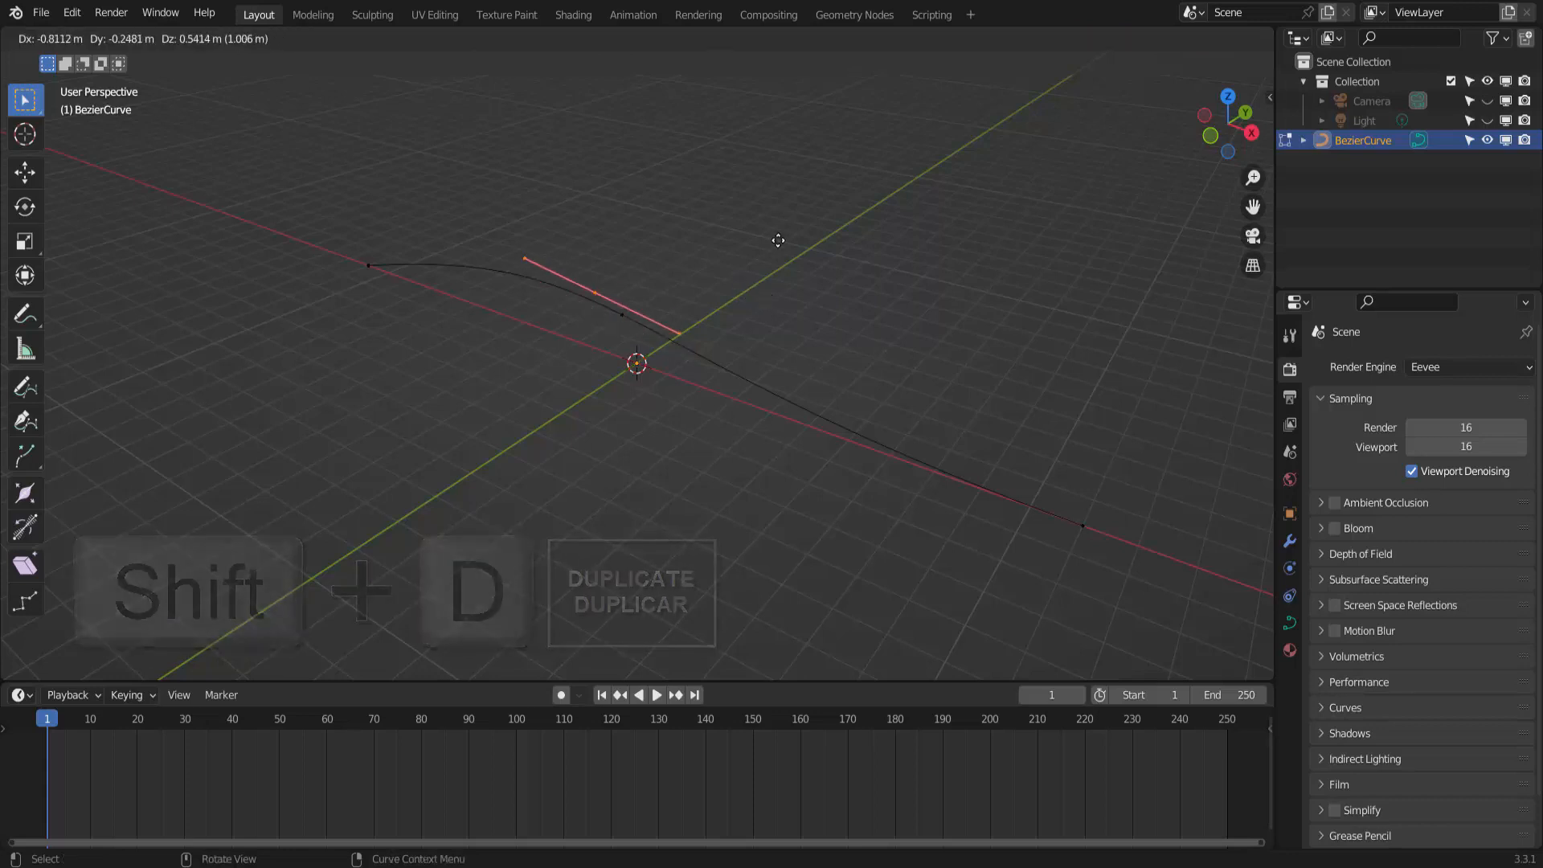
click(909, 239)
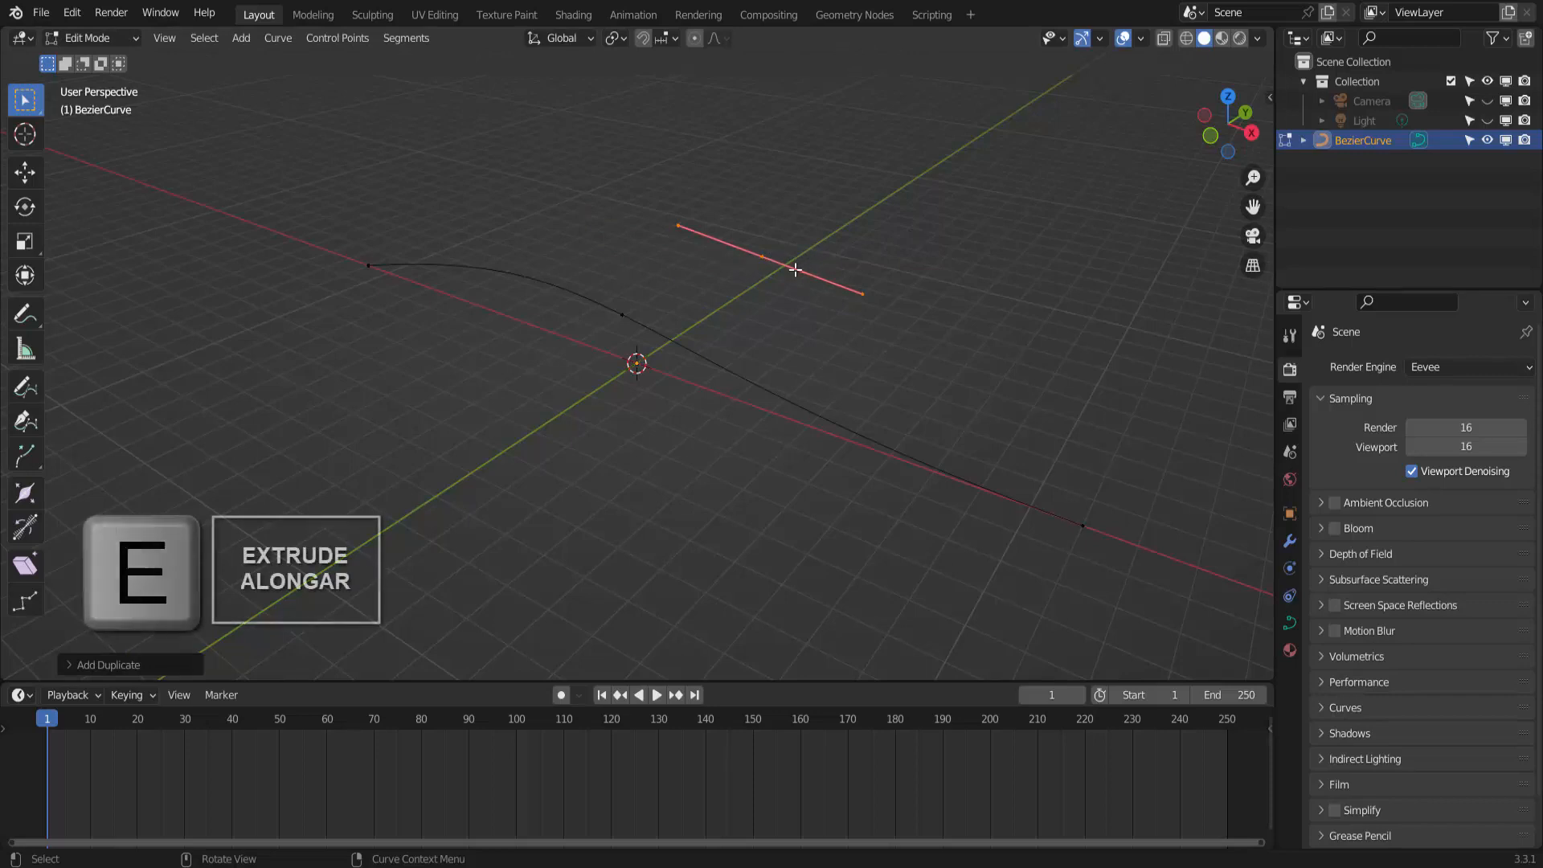
key(e)
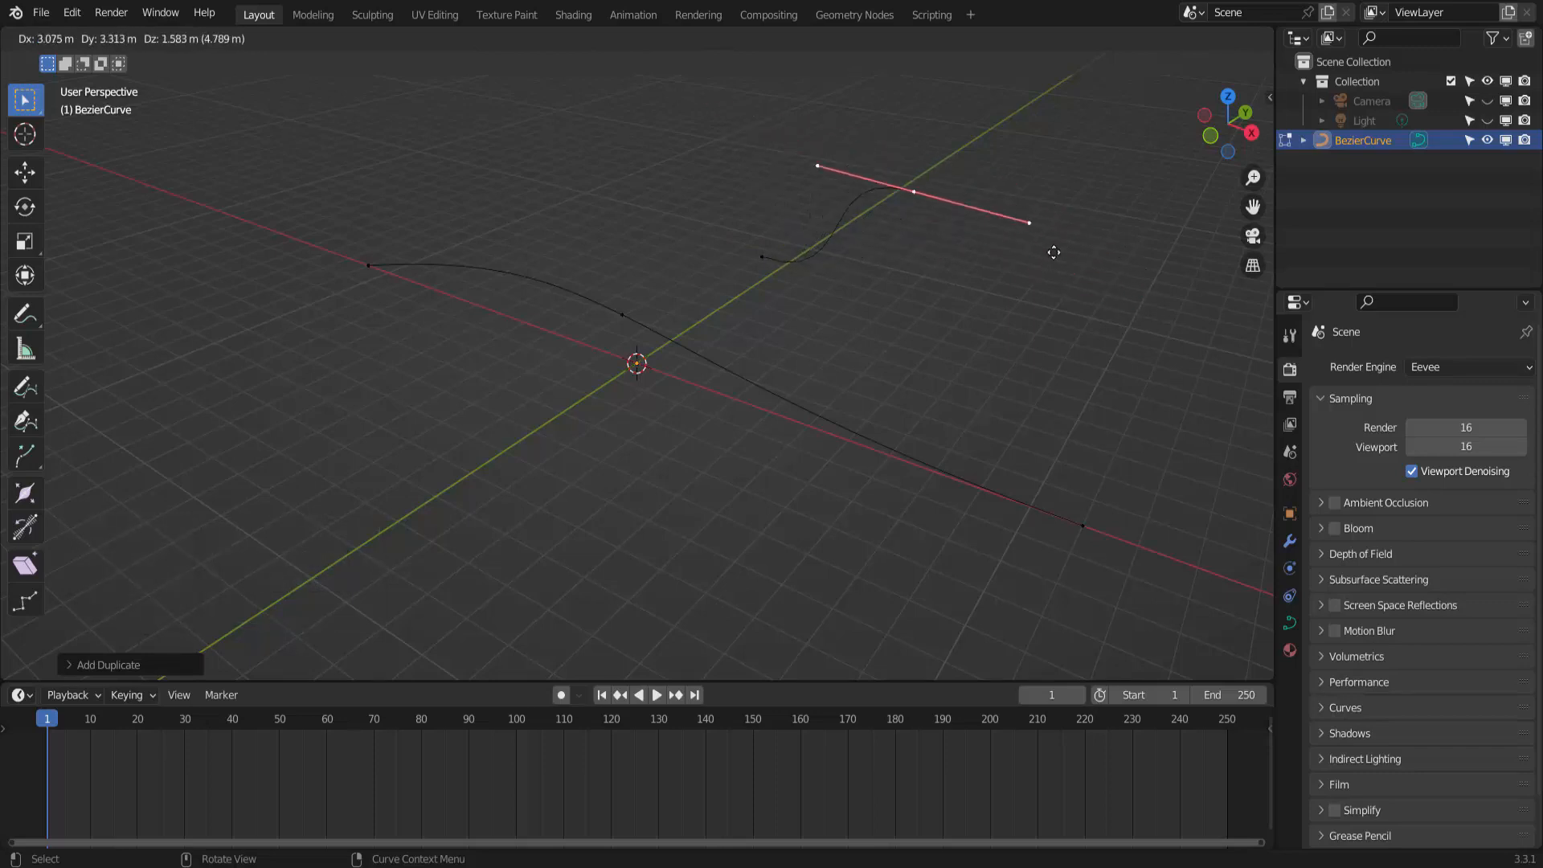
key(Escape)
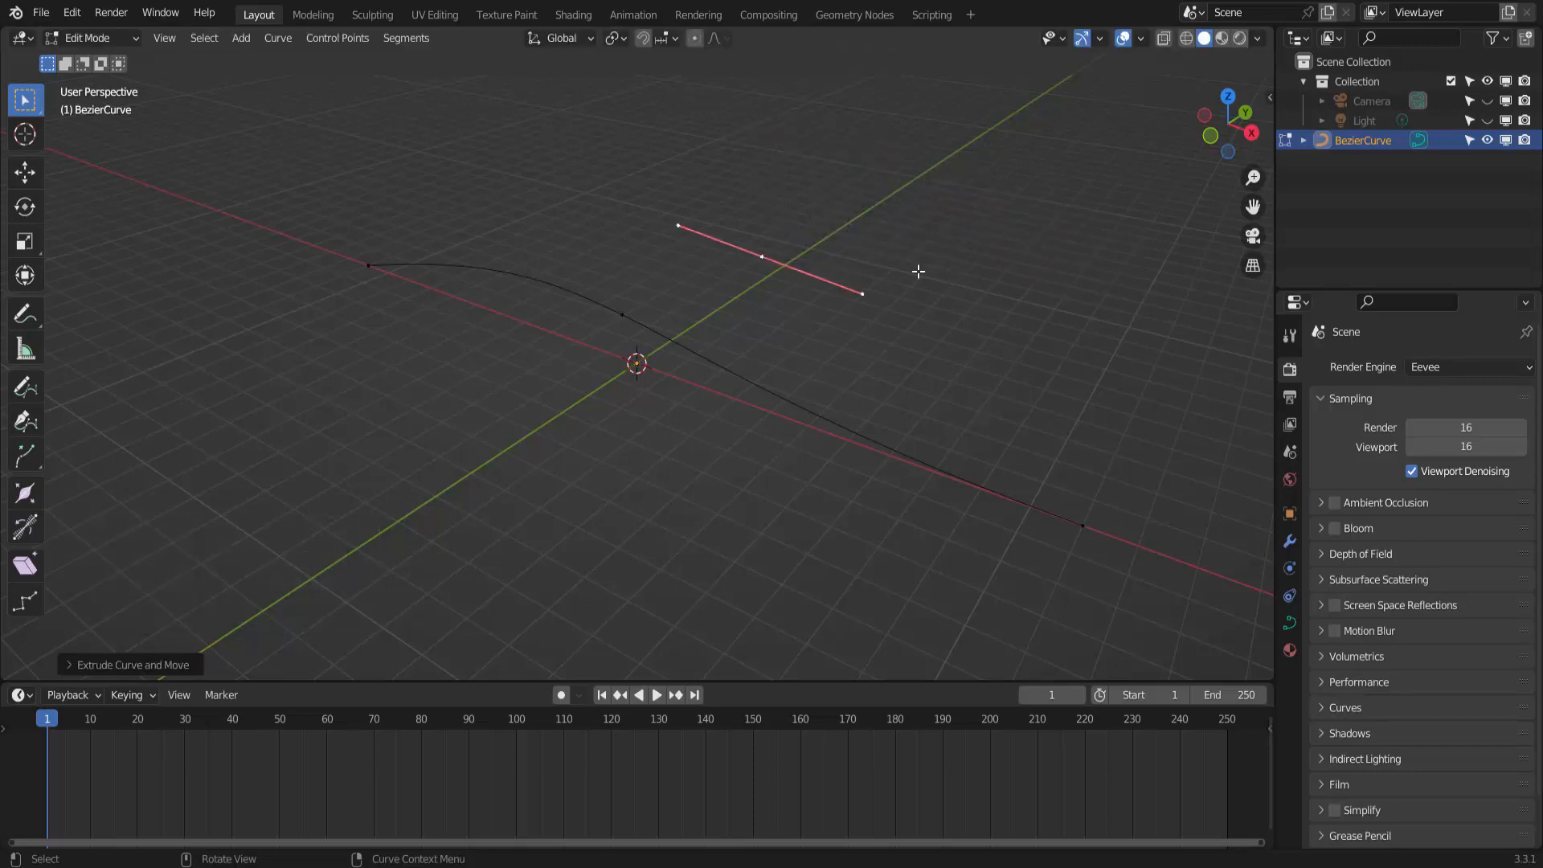
key(ctrl+z)
key(ctrl+z)
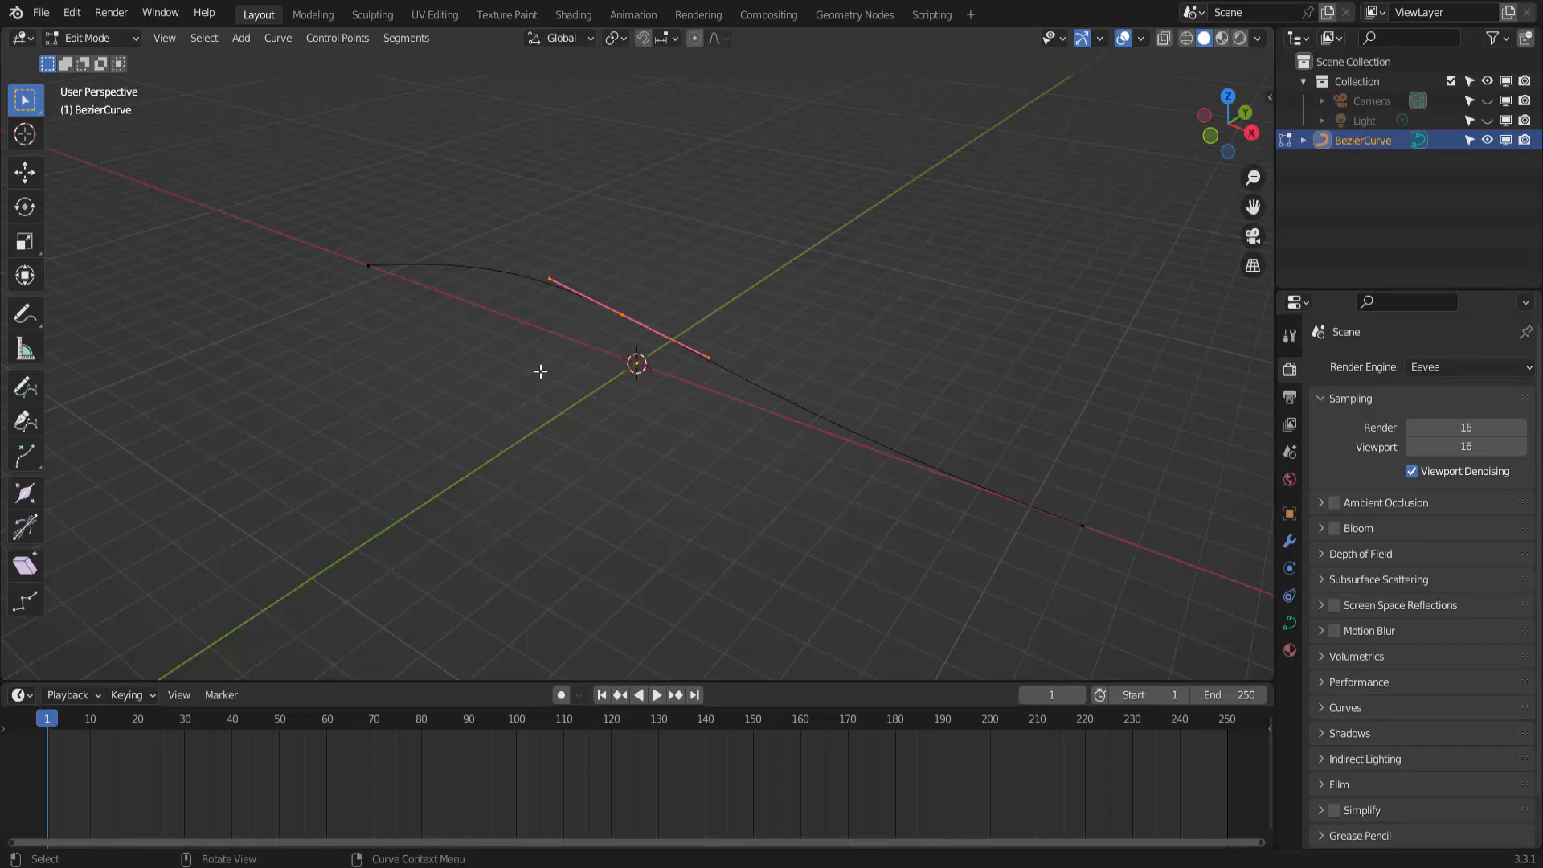
Duplicate the middle control point in place and extrude a first branch from it toward the far end of the Y axis
click(622, 314)
key(shift+d)
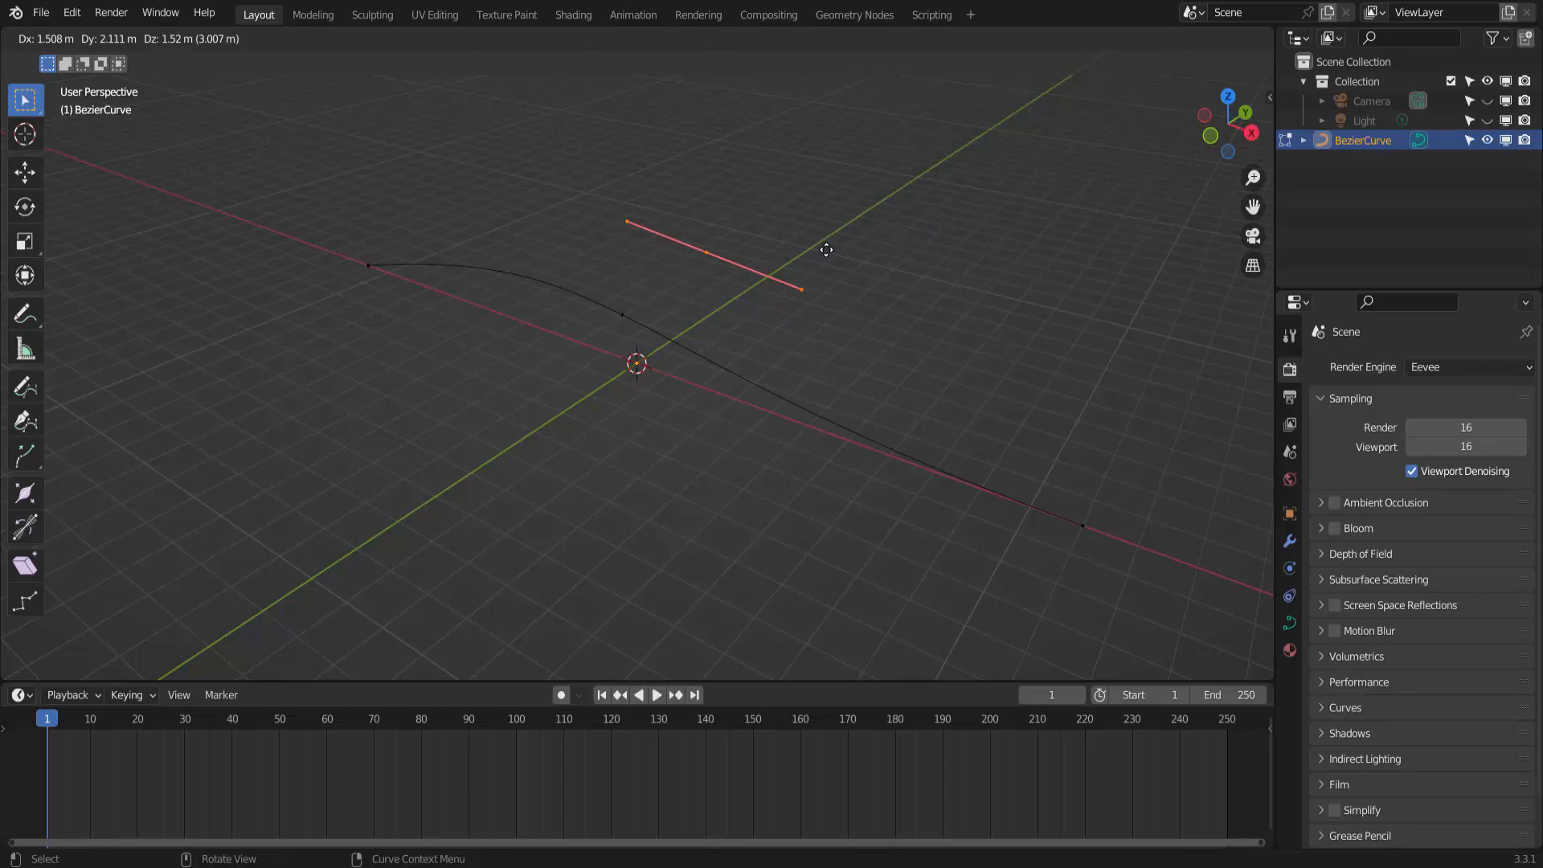
key(Escape)
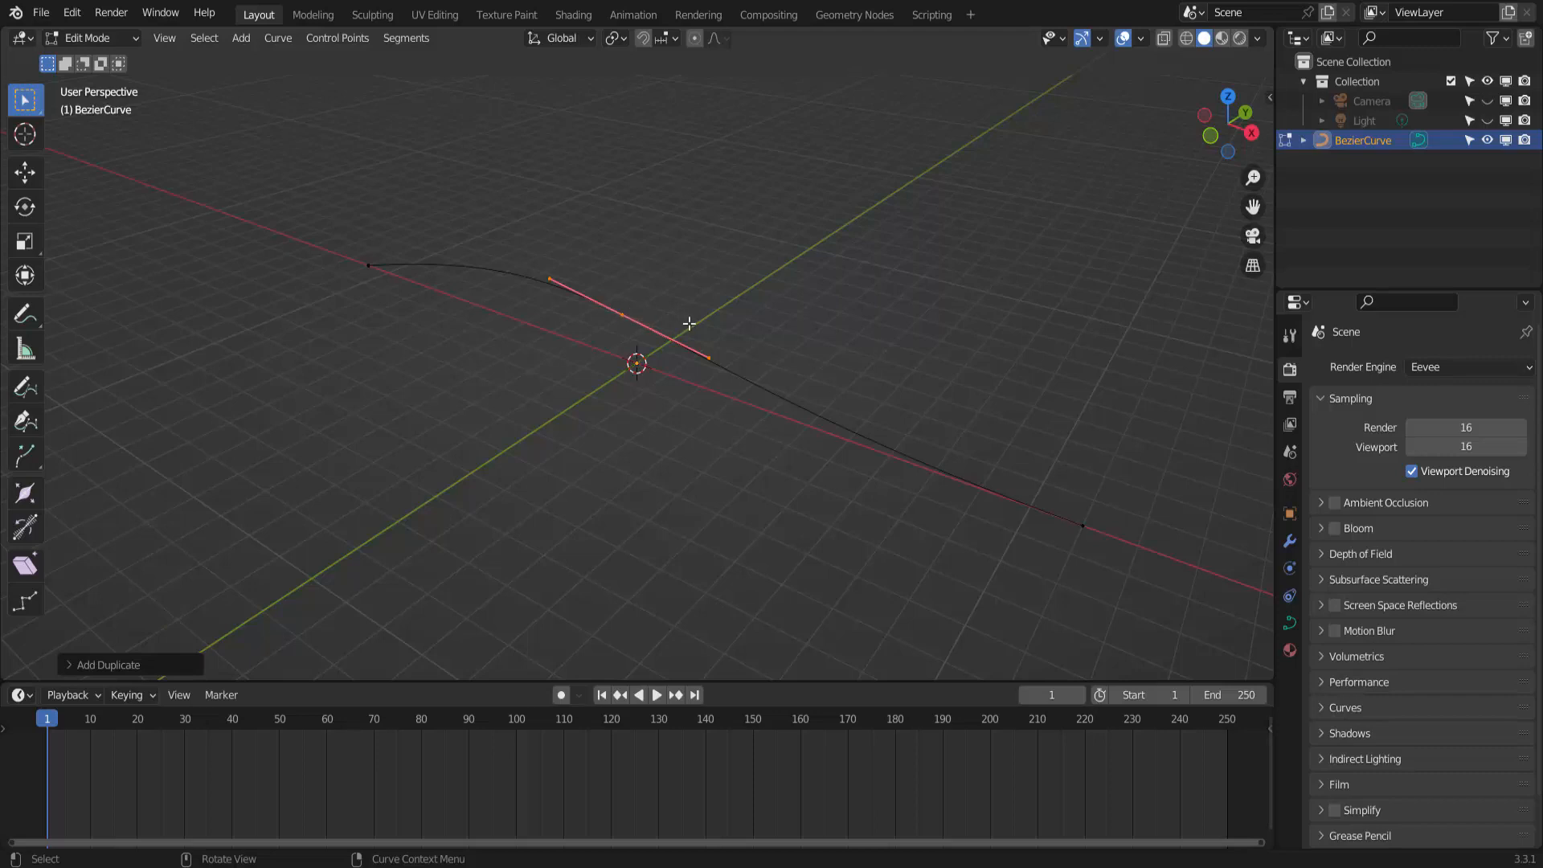
key(e)
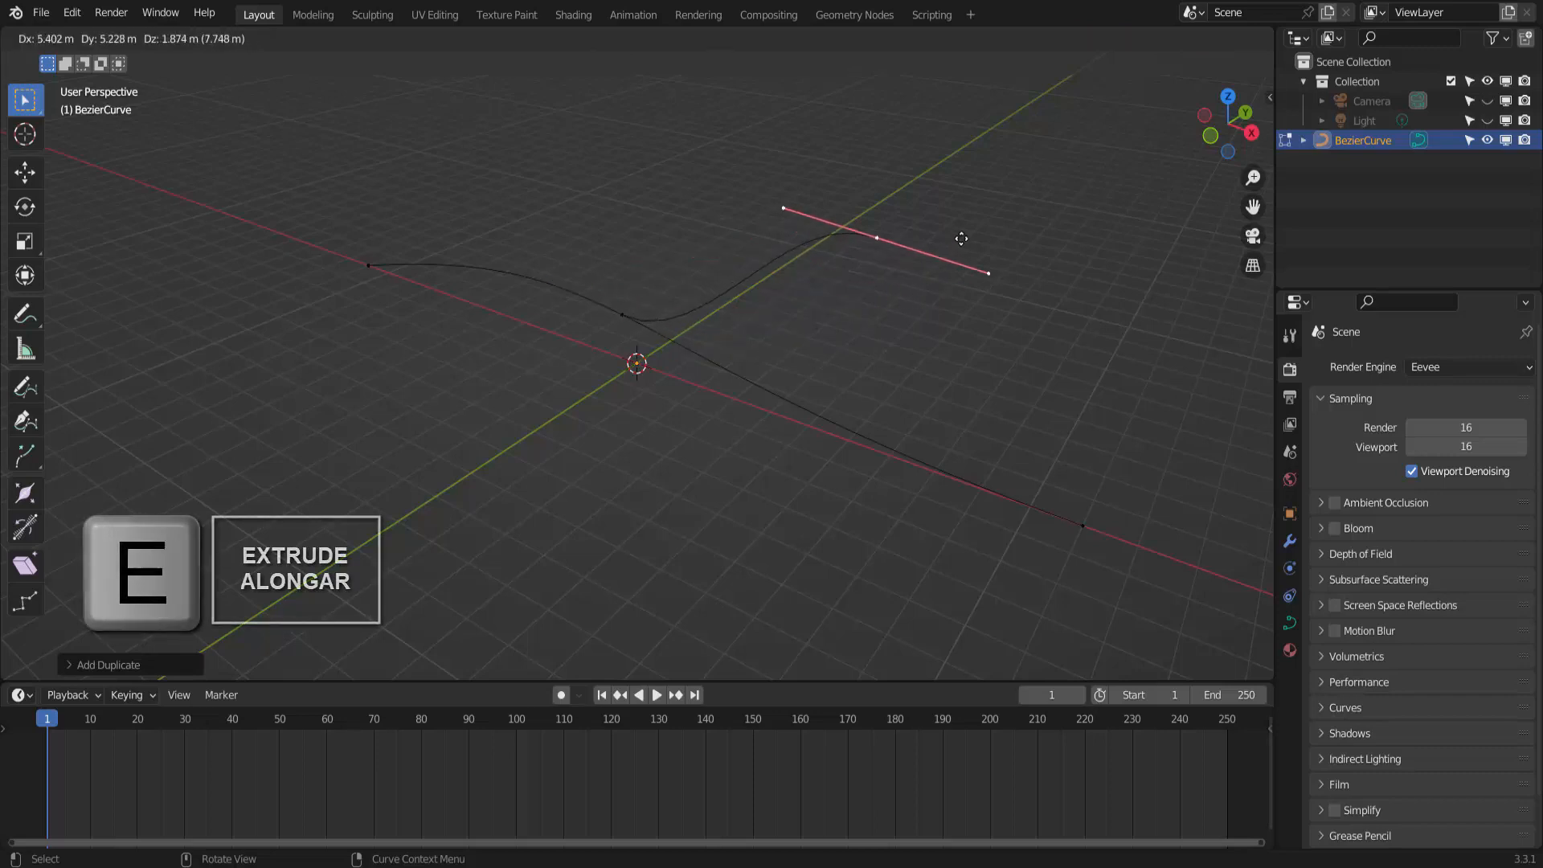
click(980, 232)
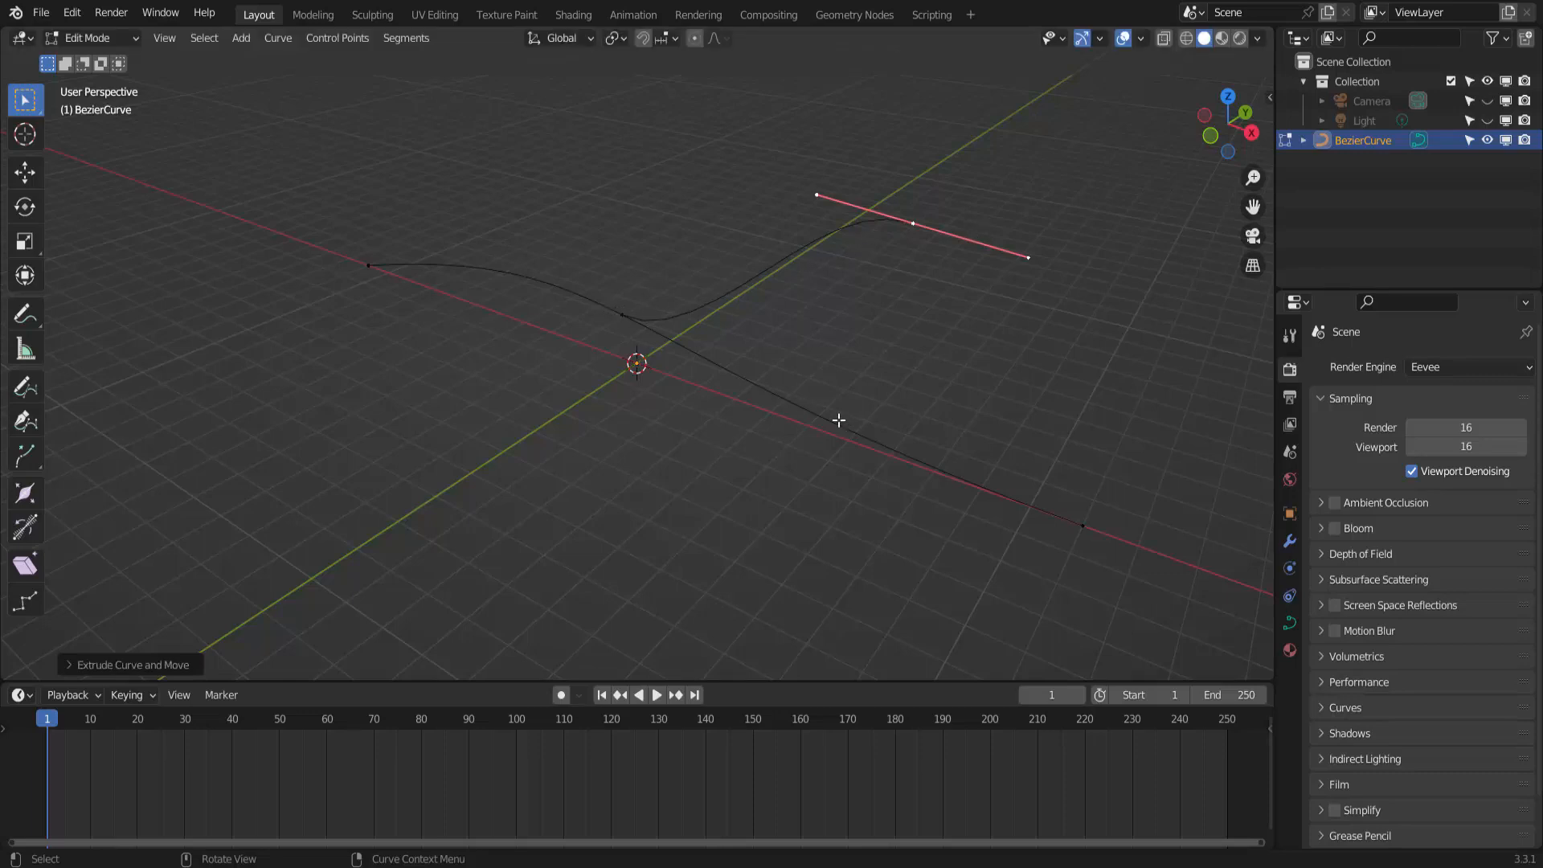
Duplicate the middle control point in place again and extrude a second branch about 10.4 m between the first branch and the original curve
click(622, 313)
key(shift+d)
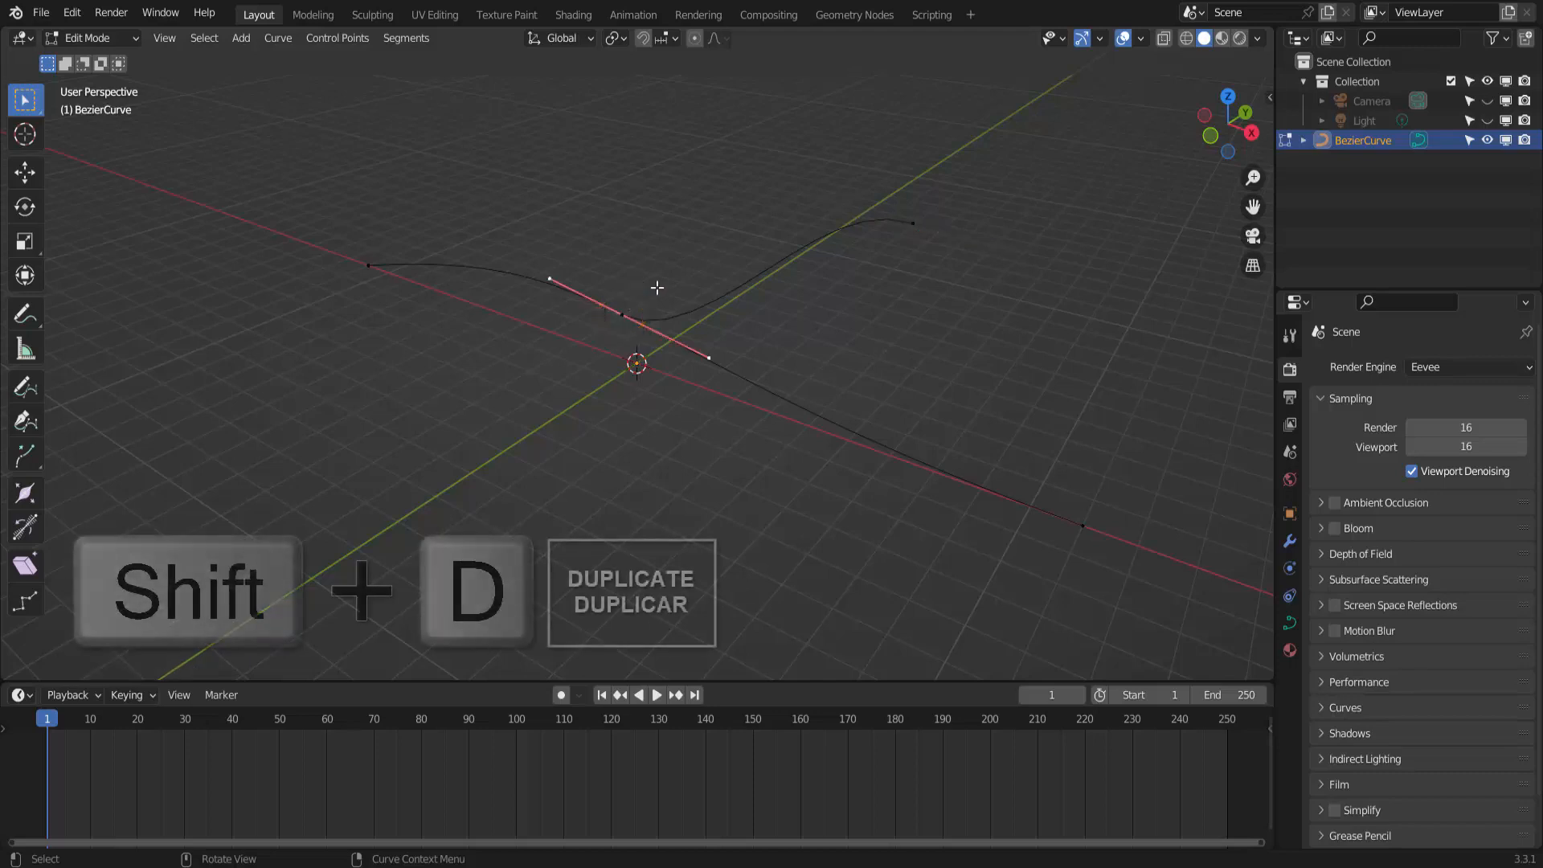
key(Escape)
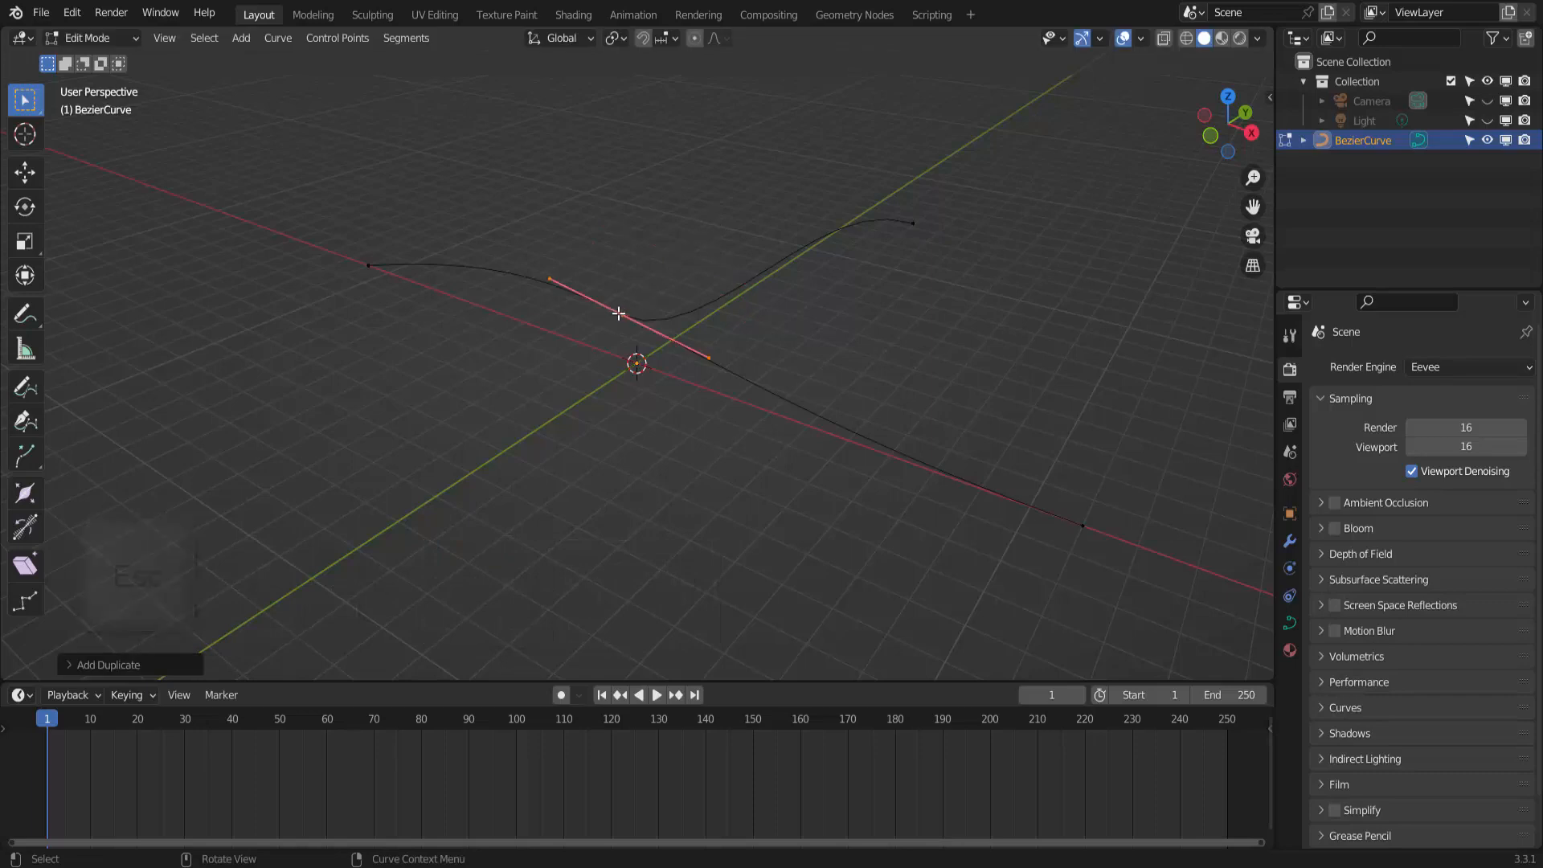
key(e)
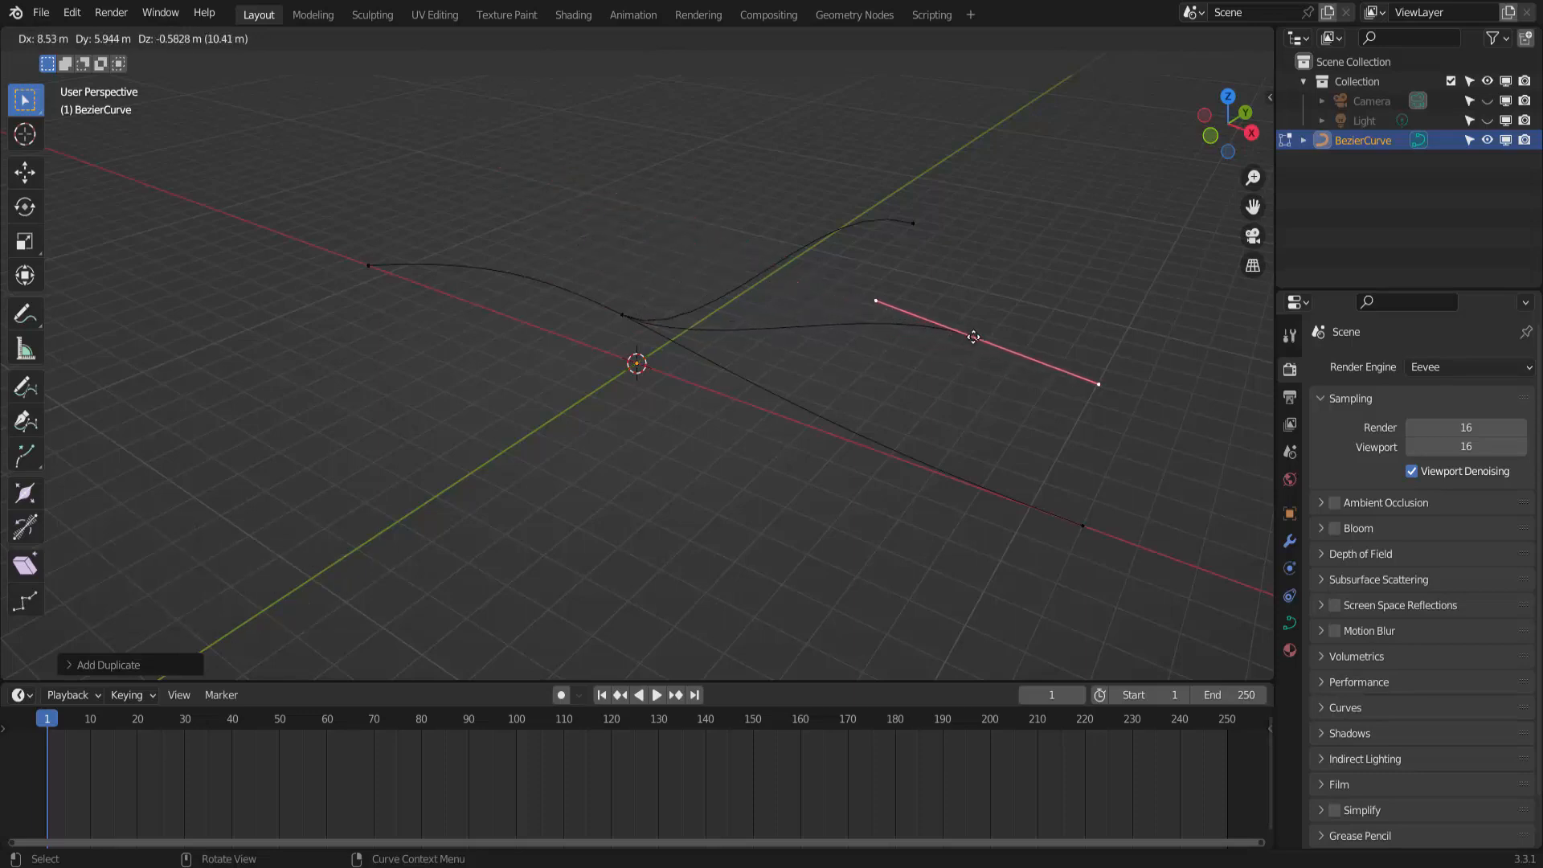
click(973, 337)
Duplicate the middle control point in place once more and extrude a third branch about 6.4 m toward the near end of the Y axis
click(621, 314)
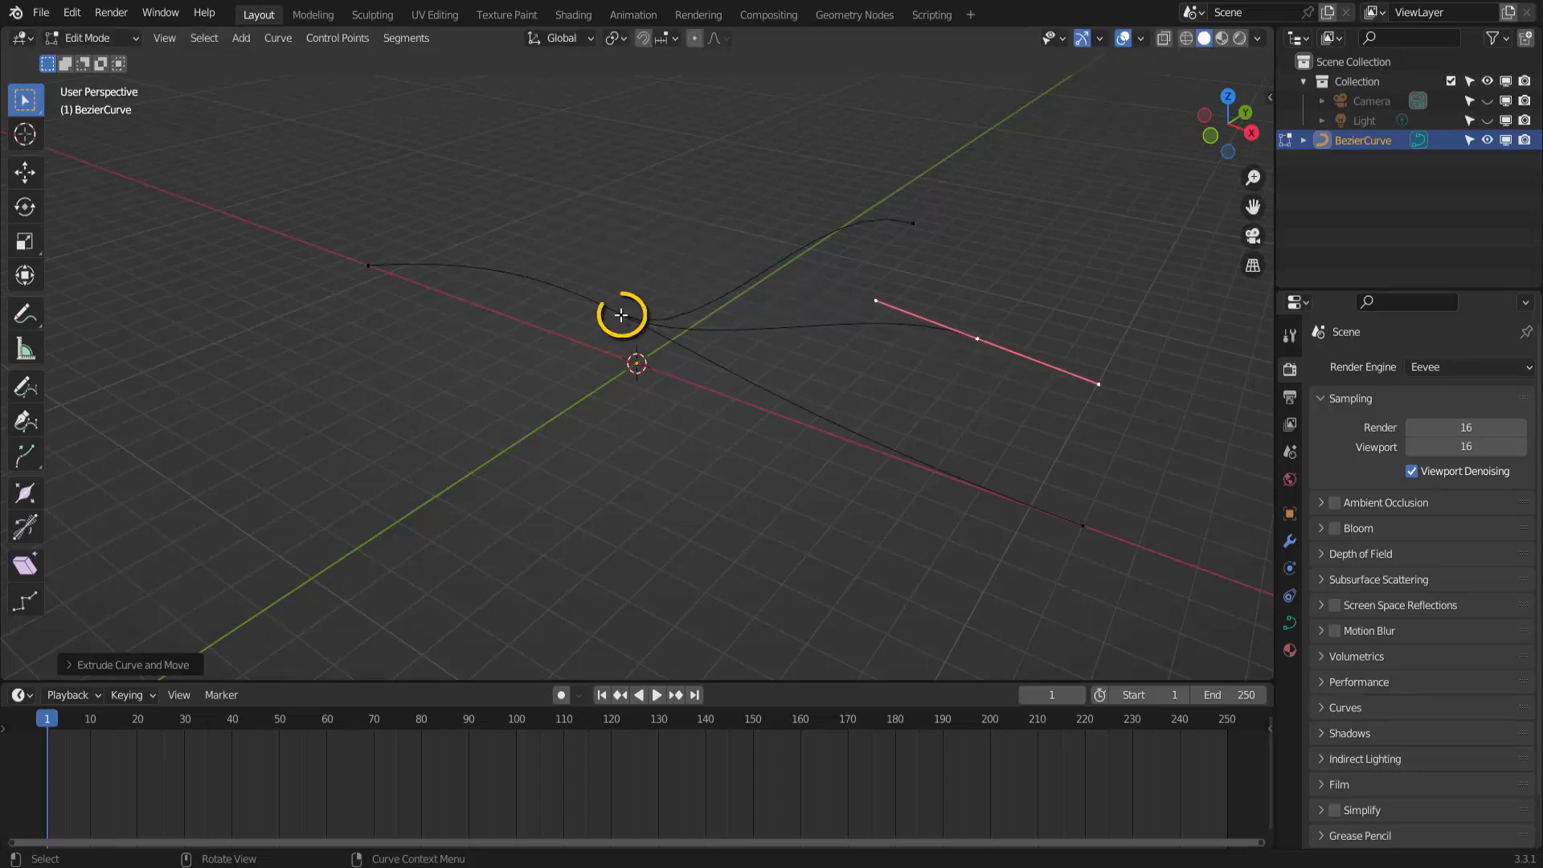
key(shift+d)
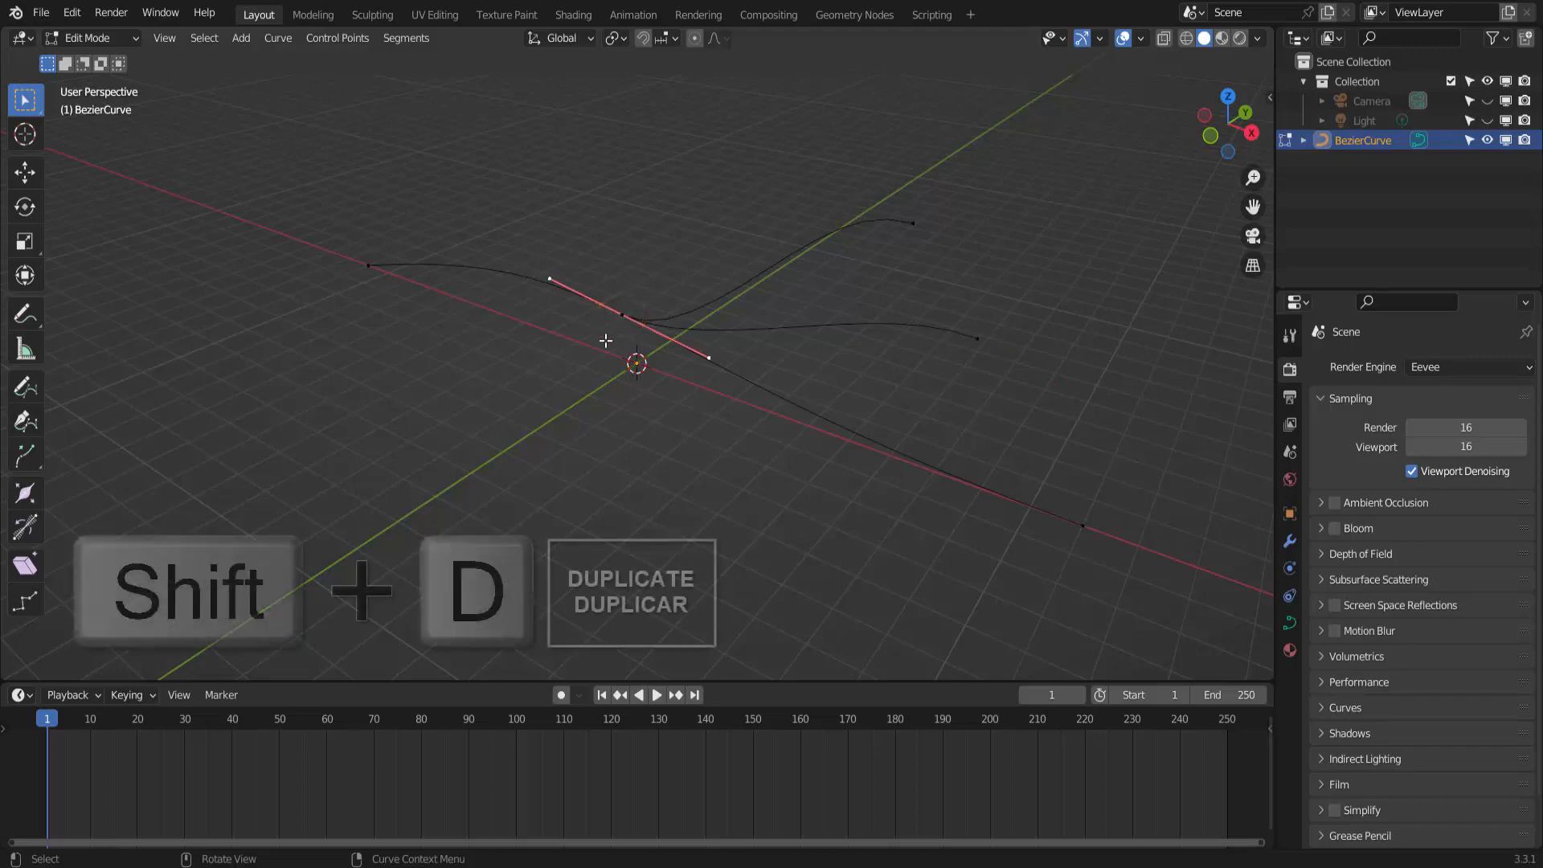
key(Escape)
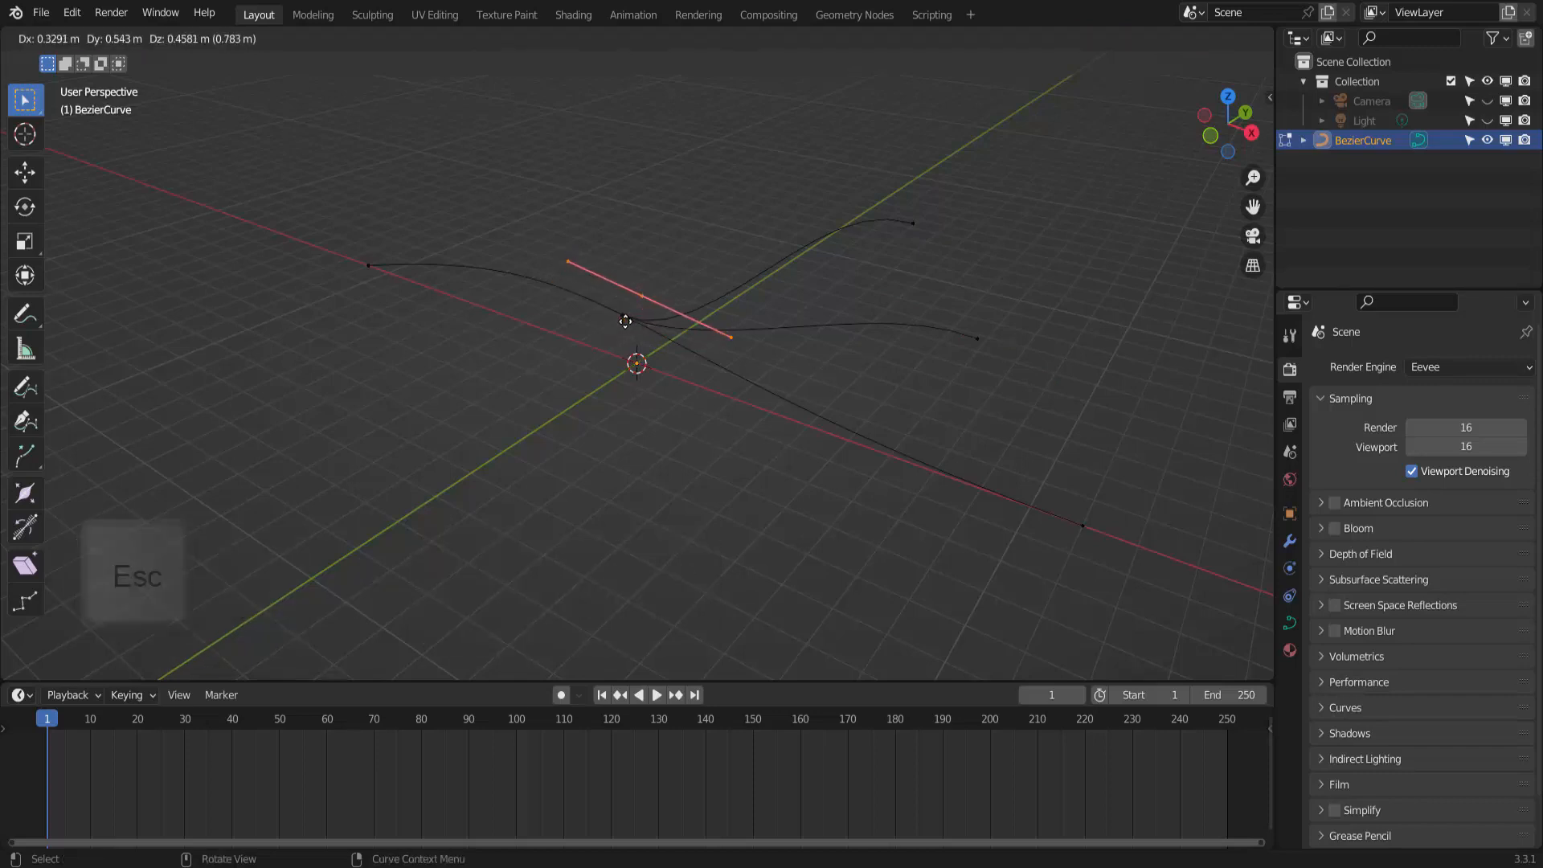
key(e)
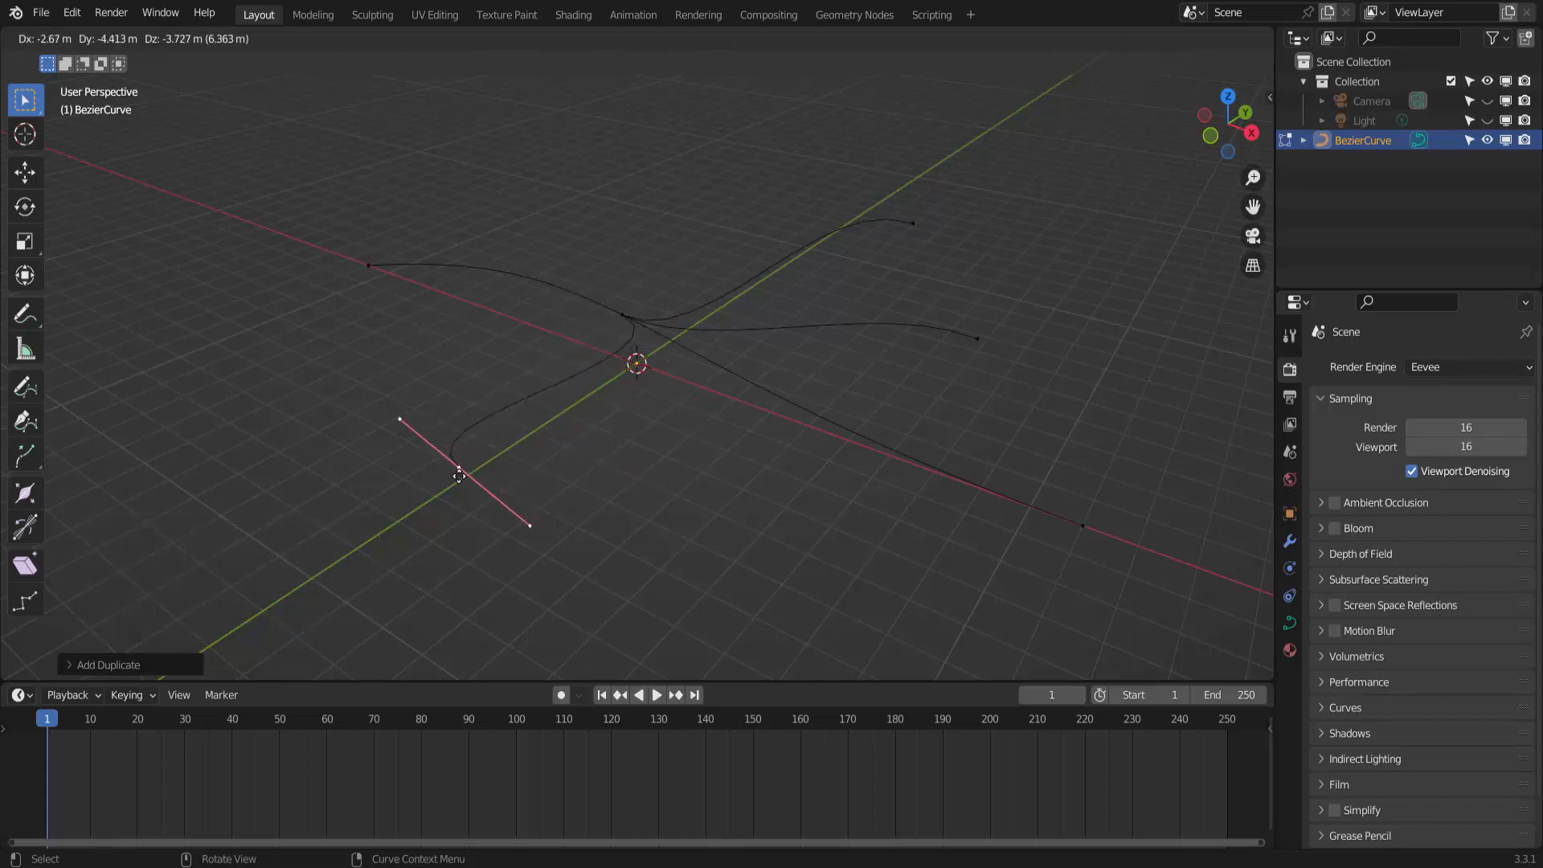
click(459, 476)
mouse_move(573, 490)
middle_down()
mouse_move(727, 448)
mouse_move(620, 451)
mouse_move(589, 465)
mouse_move(623, 472)
mouse_move(572, 489)
middle_up()
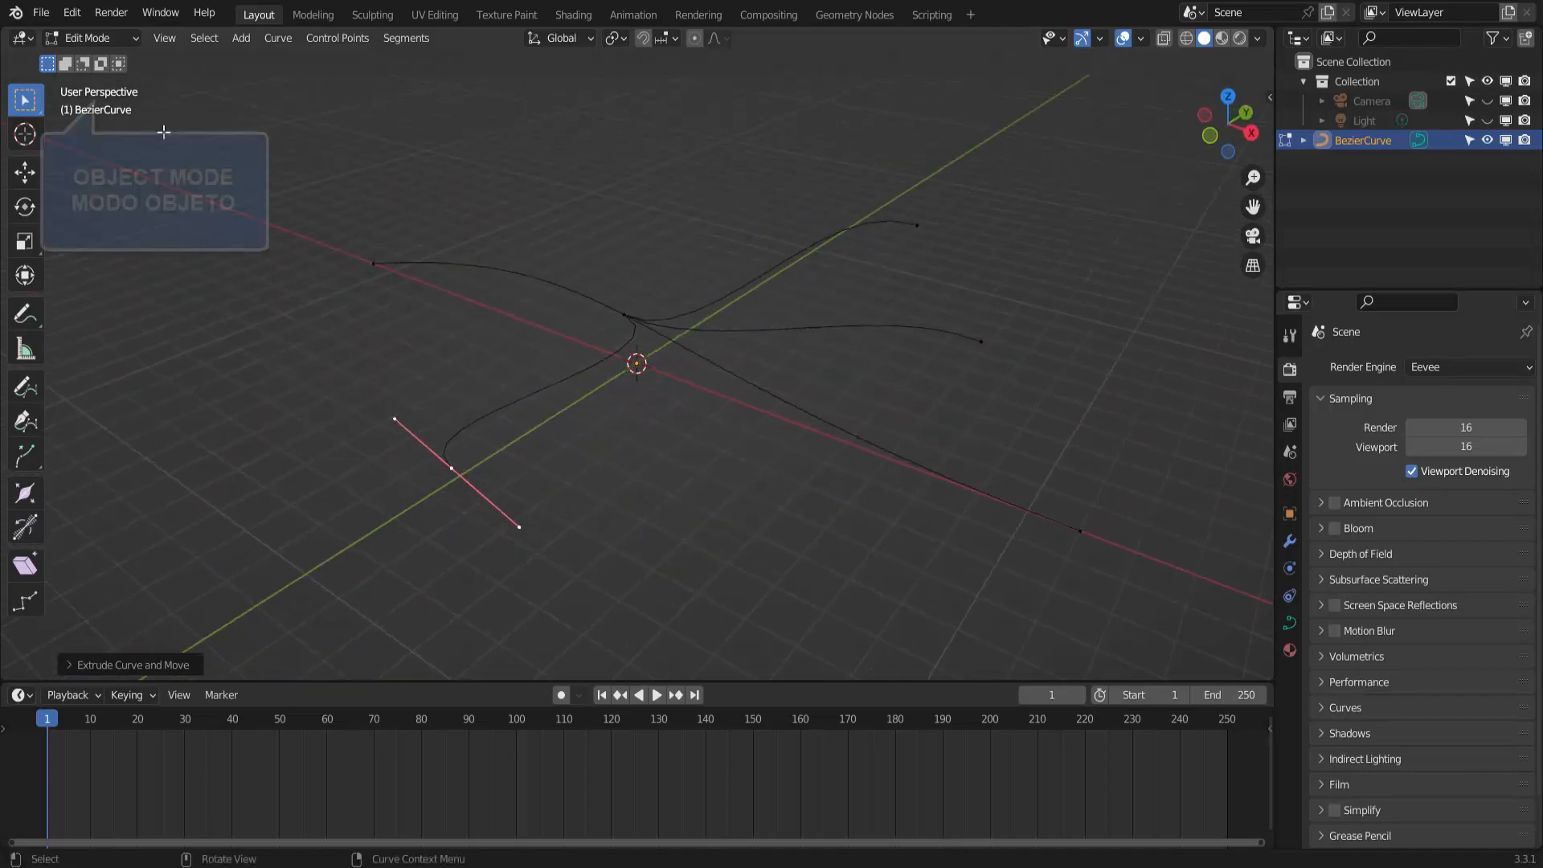
Return to Object Mode and add a Bezier circle at the world origin
click(73, 37)
click(83, 58)
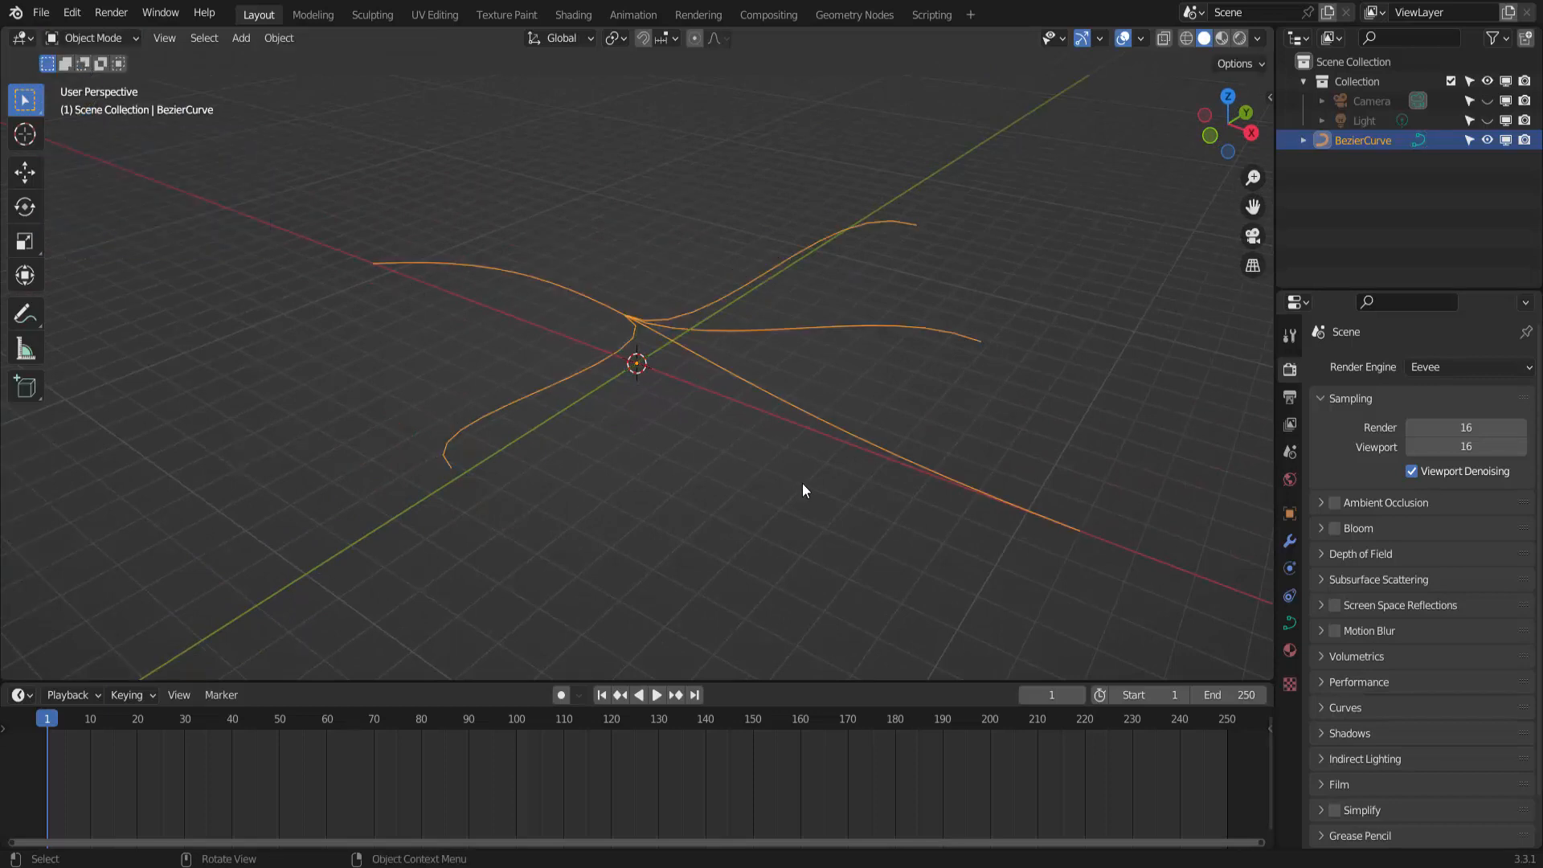
scroll(802, 486, down, 2)
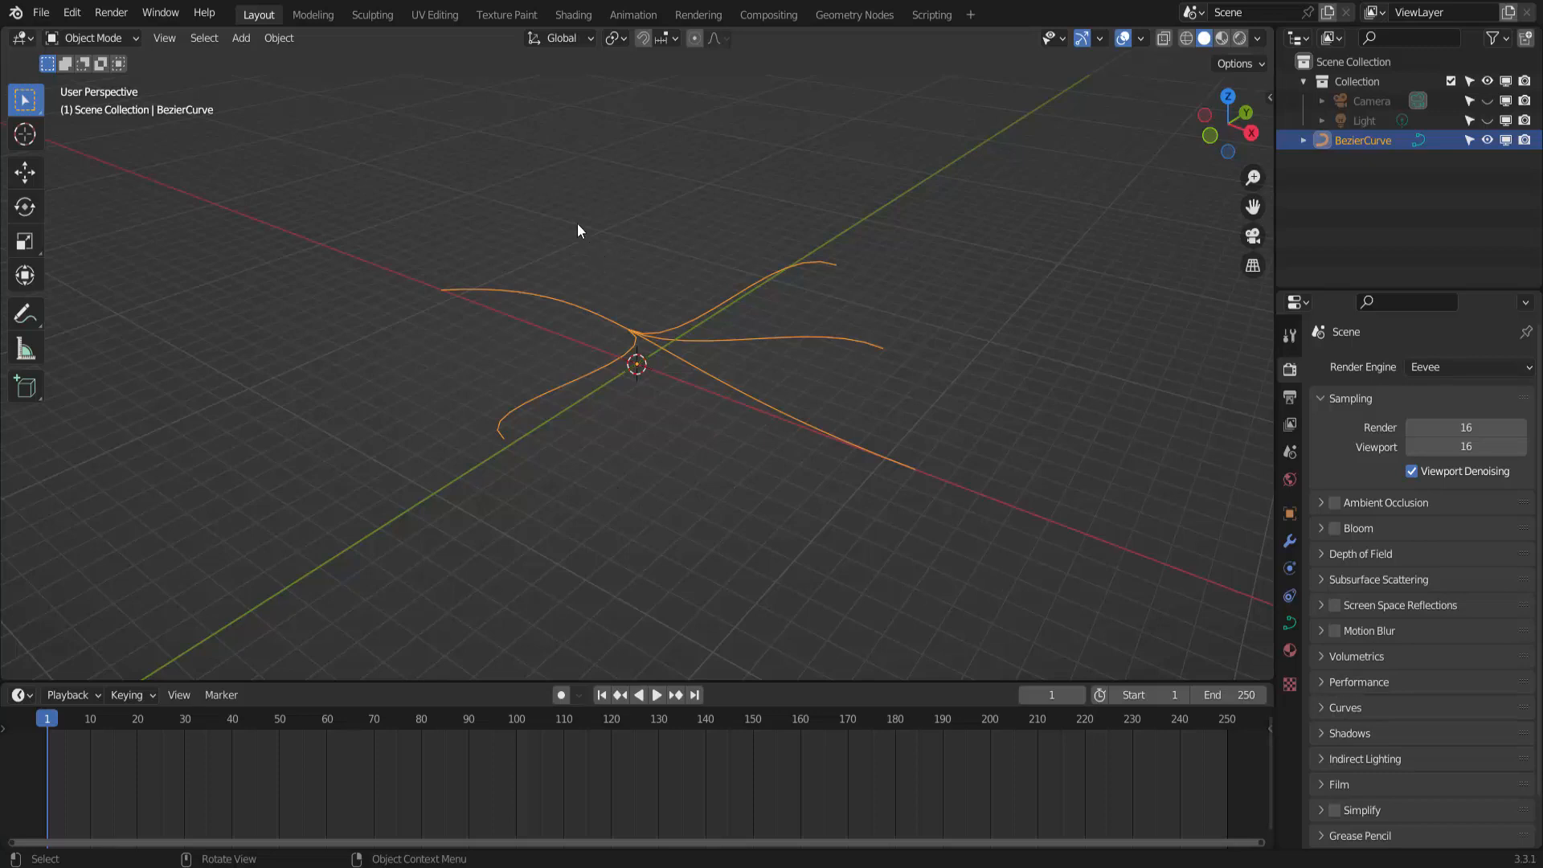
click(242, 39)
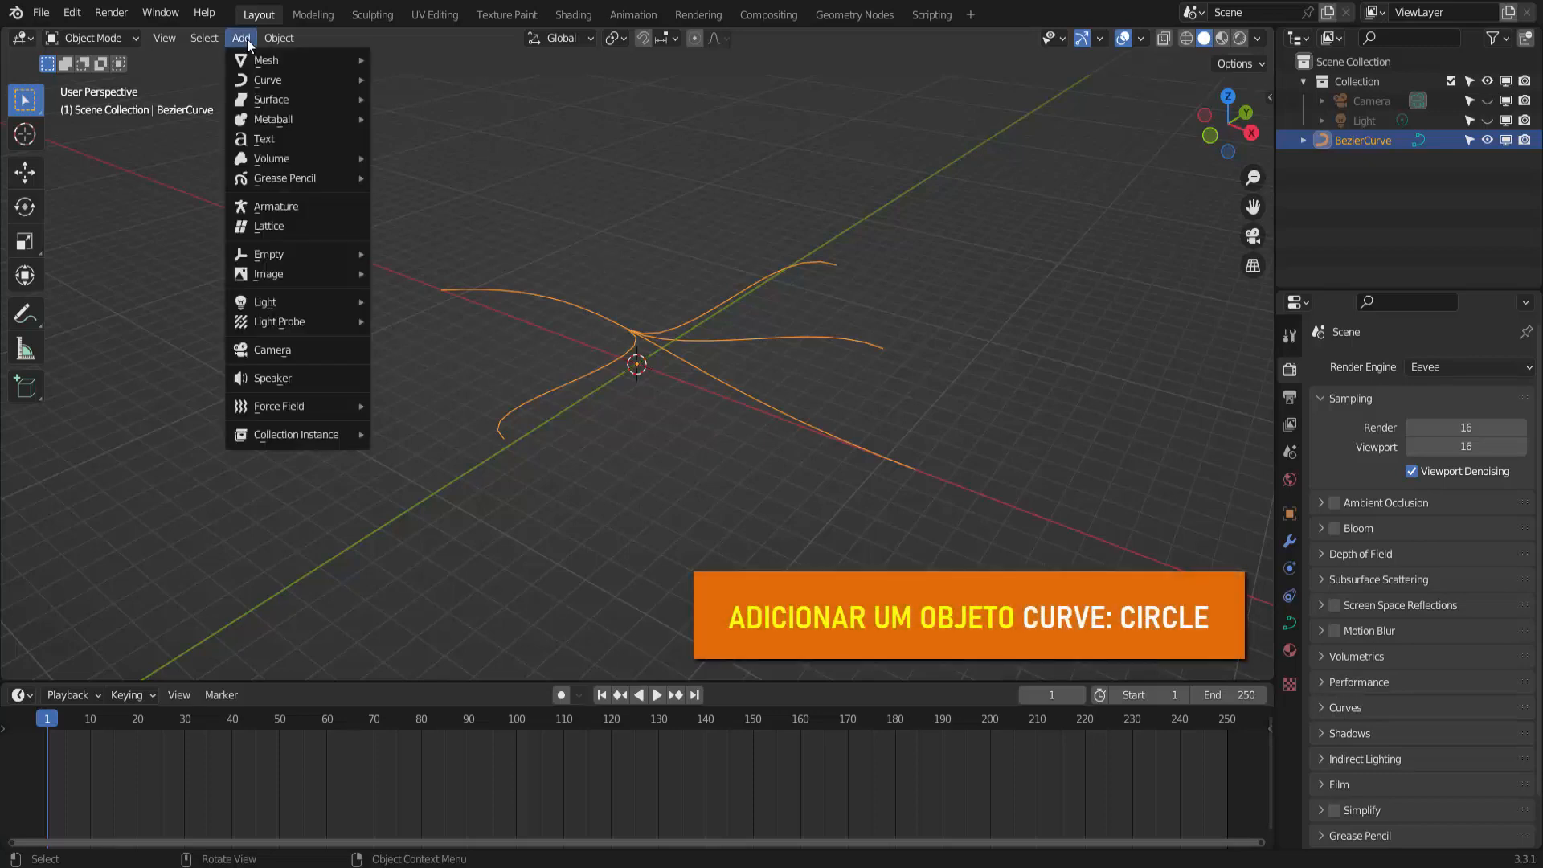
mouse_move(264, 83)
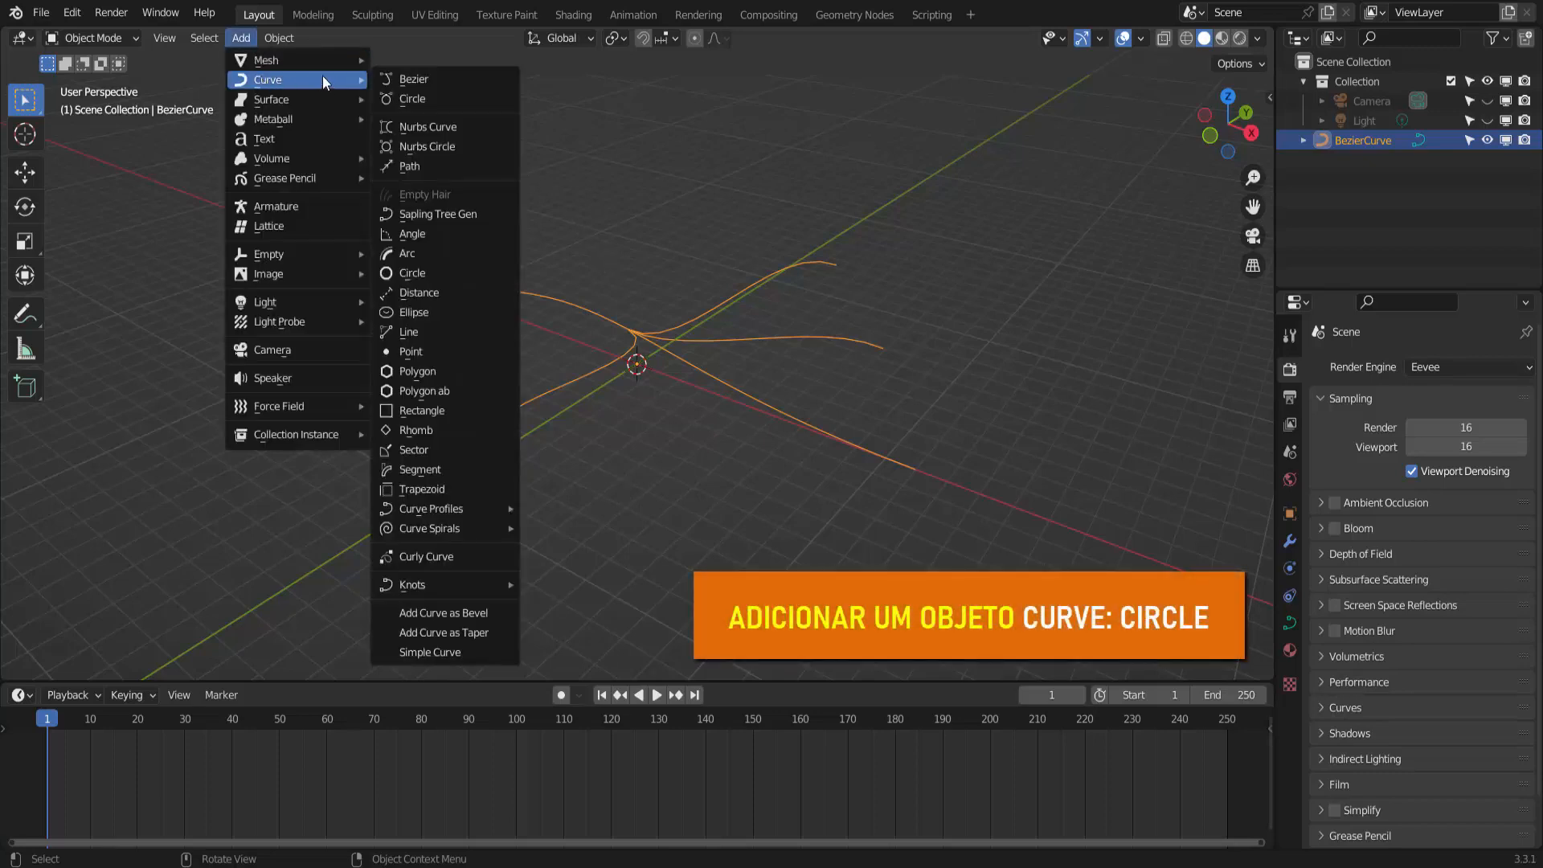
click(422, 99)
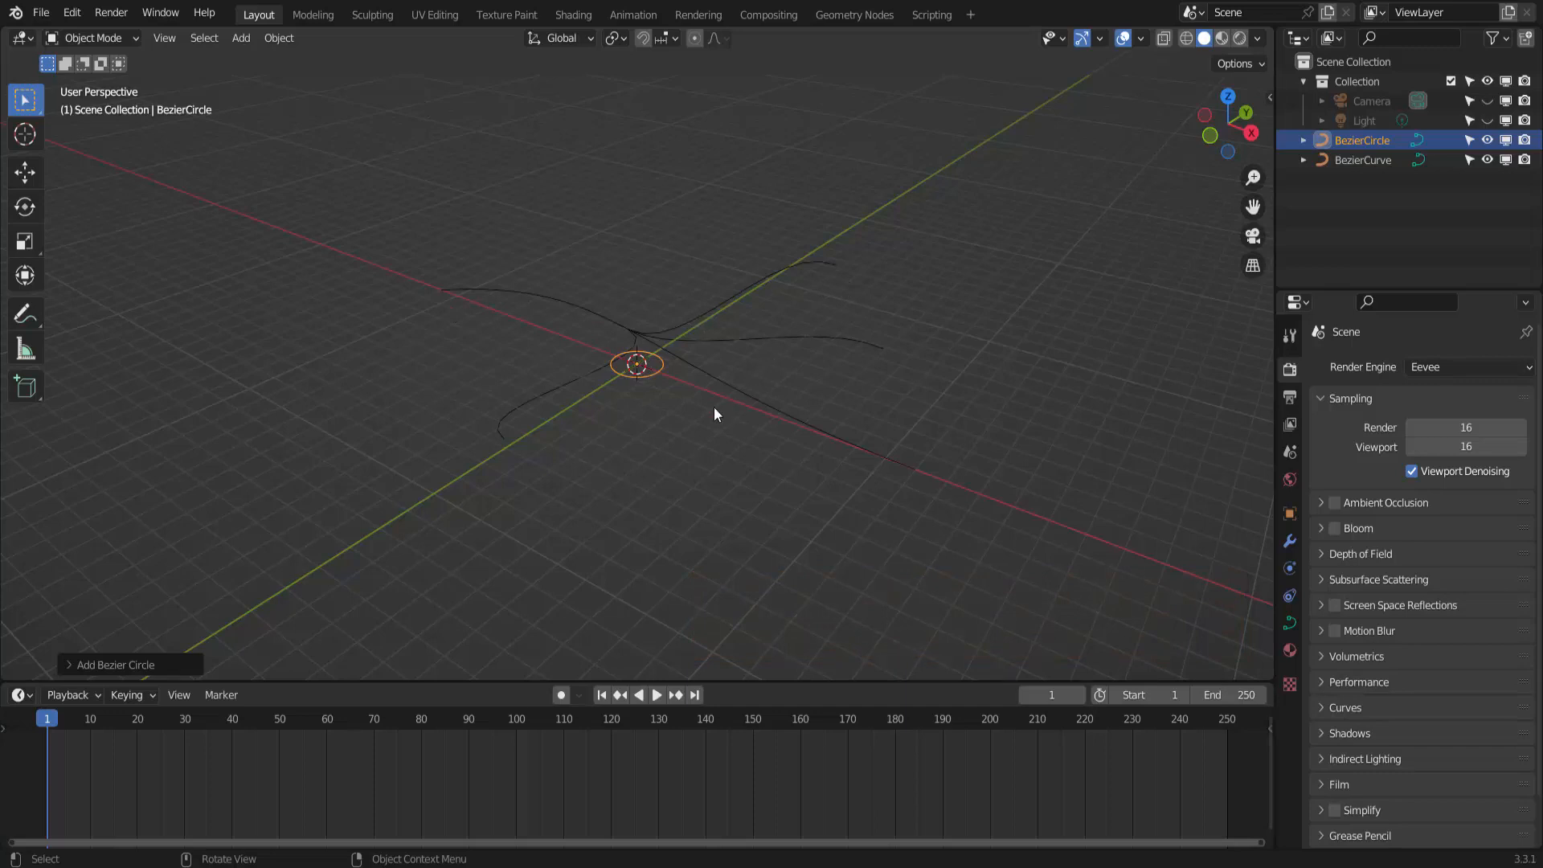
Set the Bezier circle's X, Y and Z scale to 0.01
scroll(712, 407, up, 3)
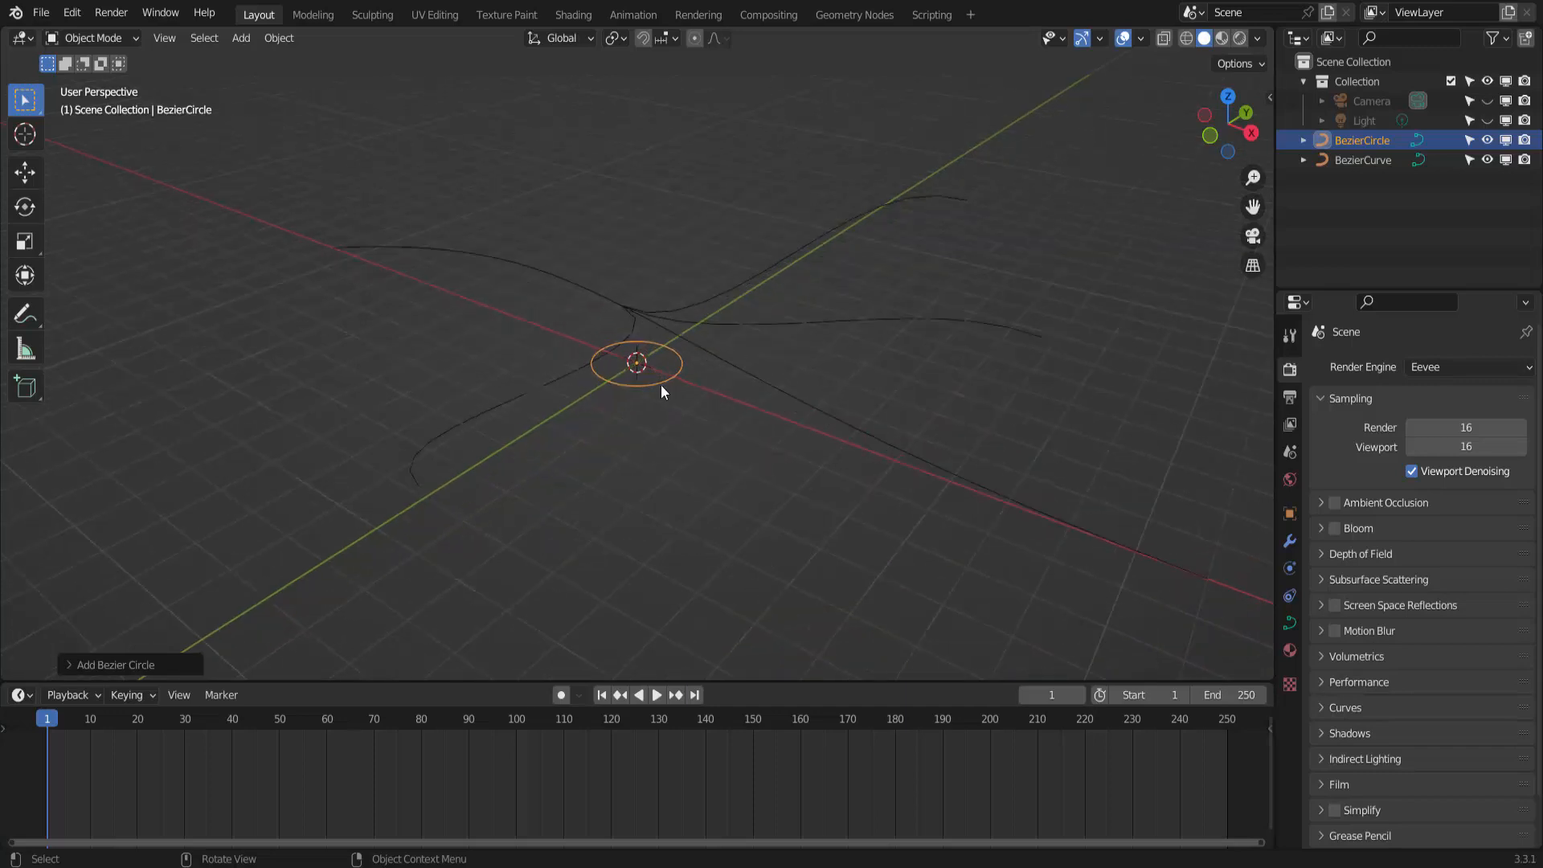
click(1290, 515)
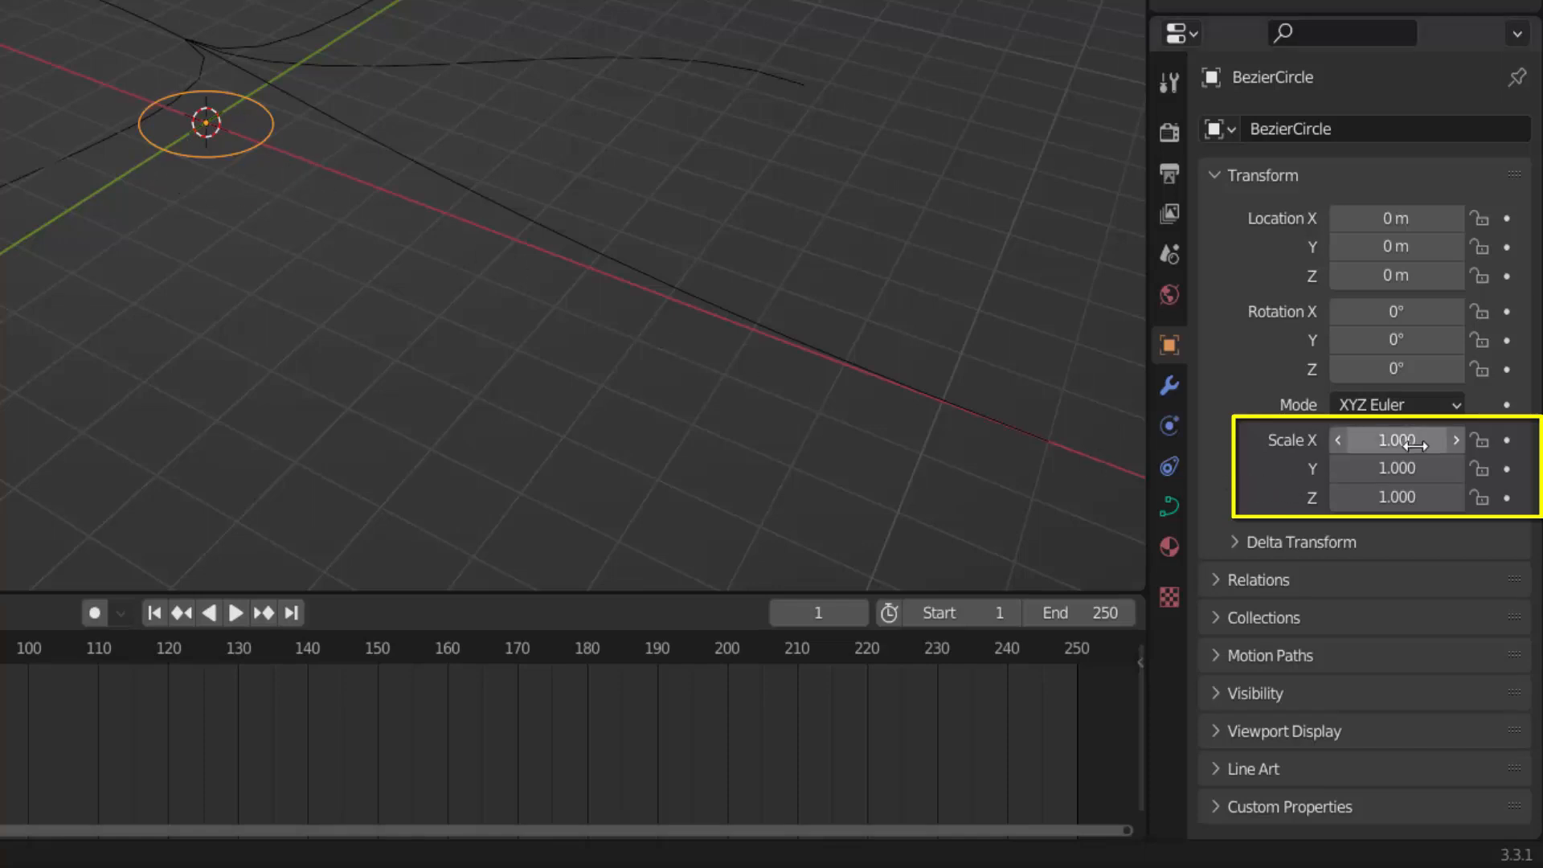
drag(1416, 441, 1417, 497)
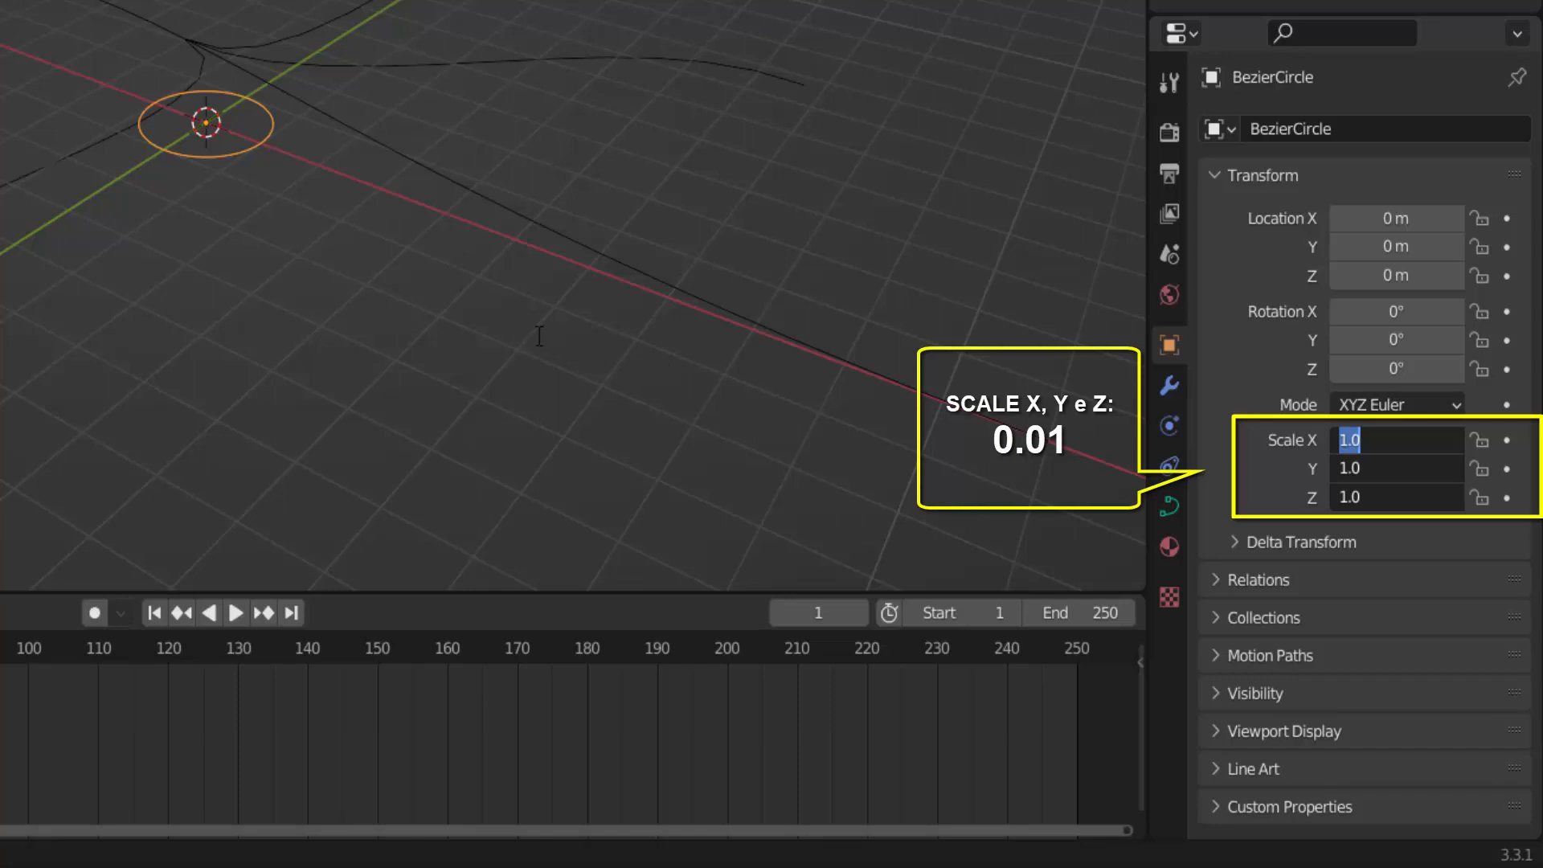
text(0.01)
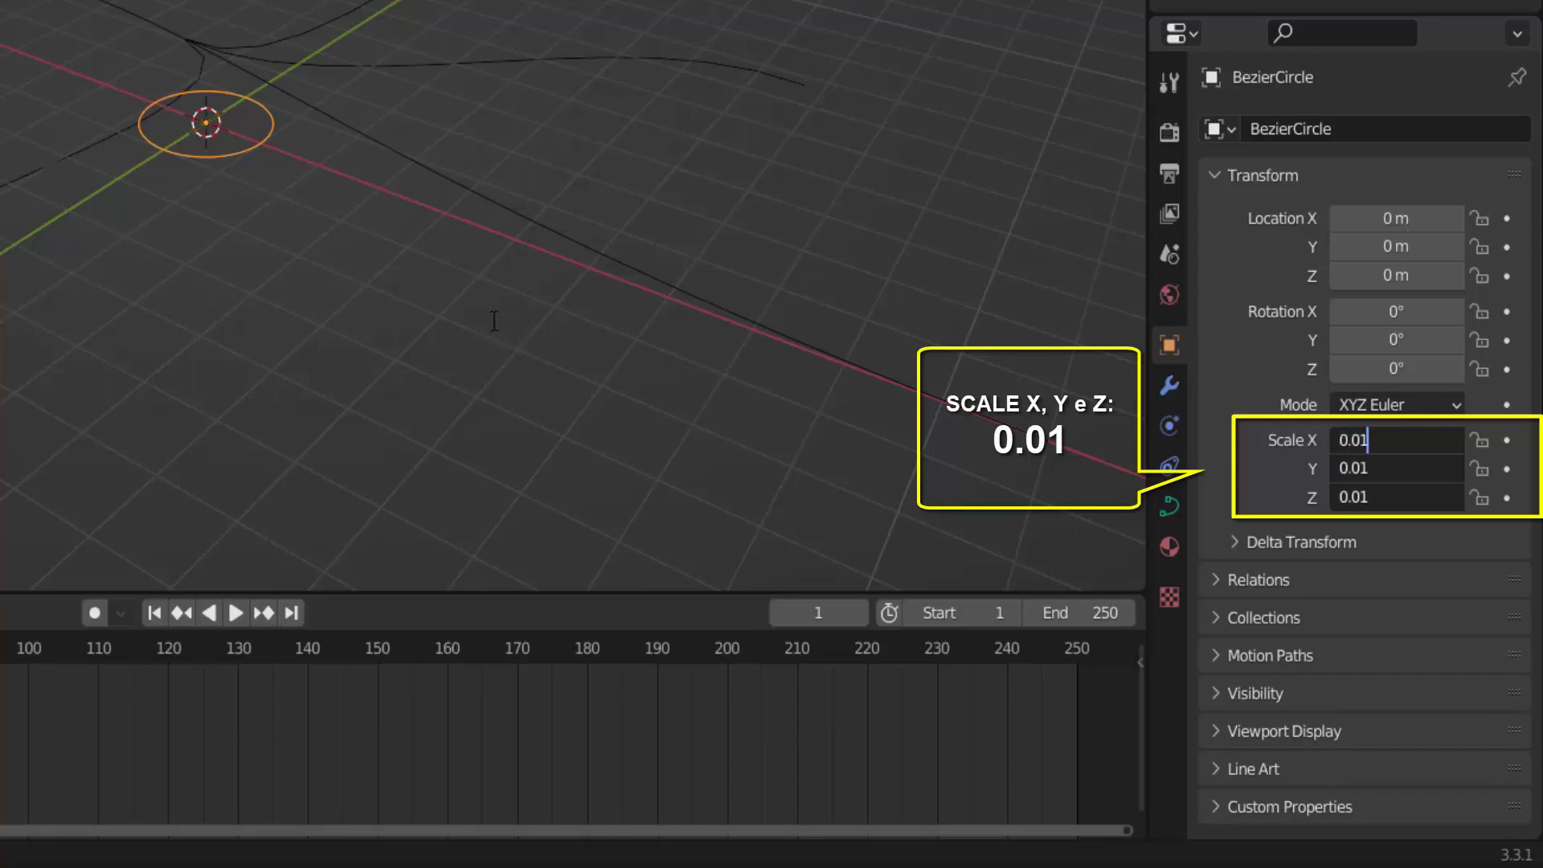
key(Return)
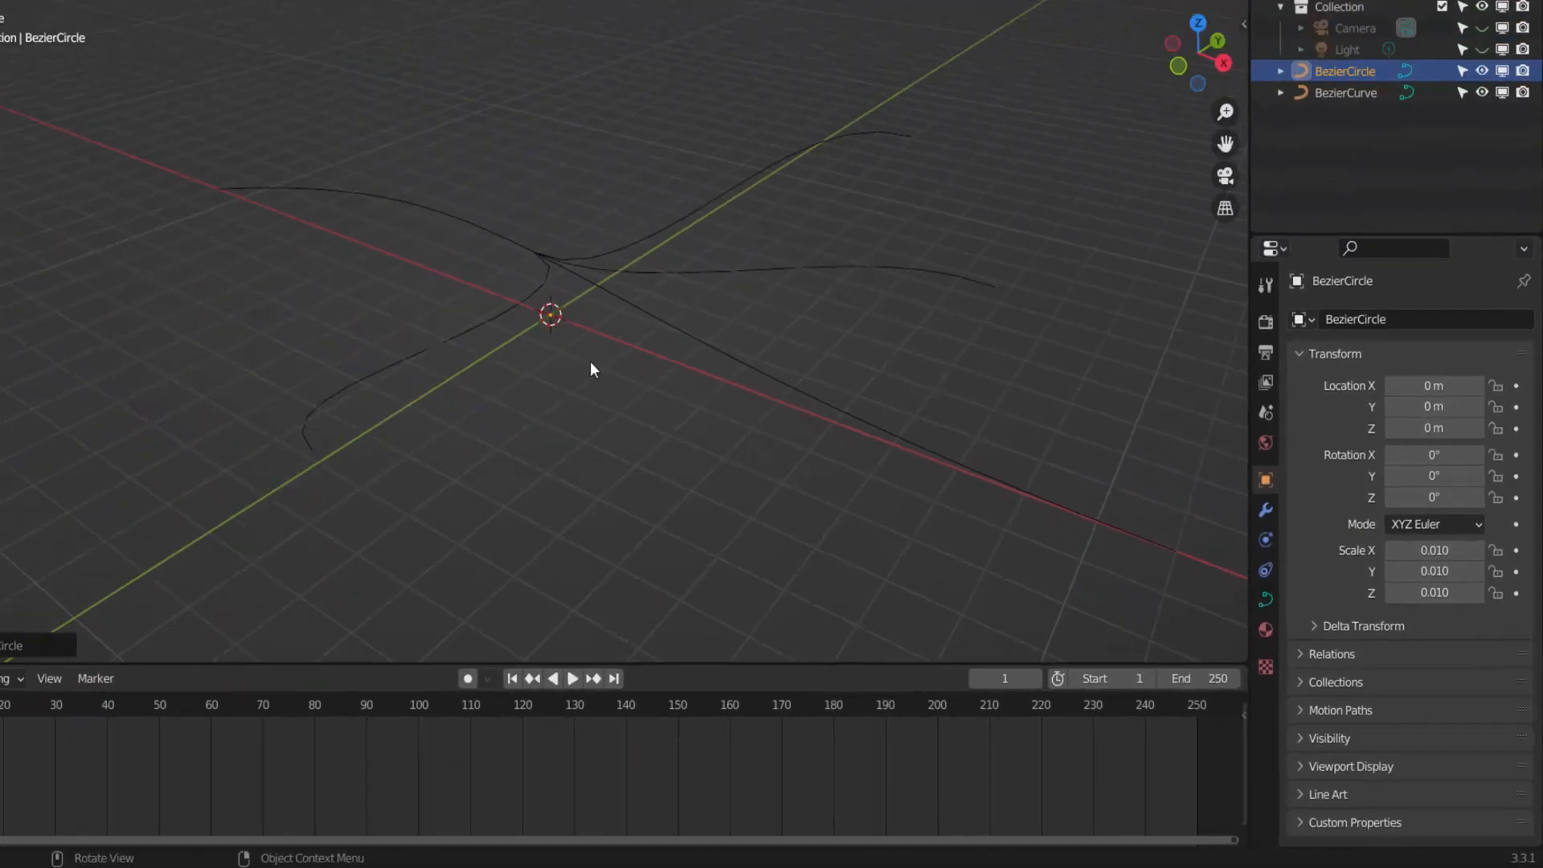
scroll(643, 382, up, 4)
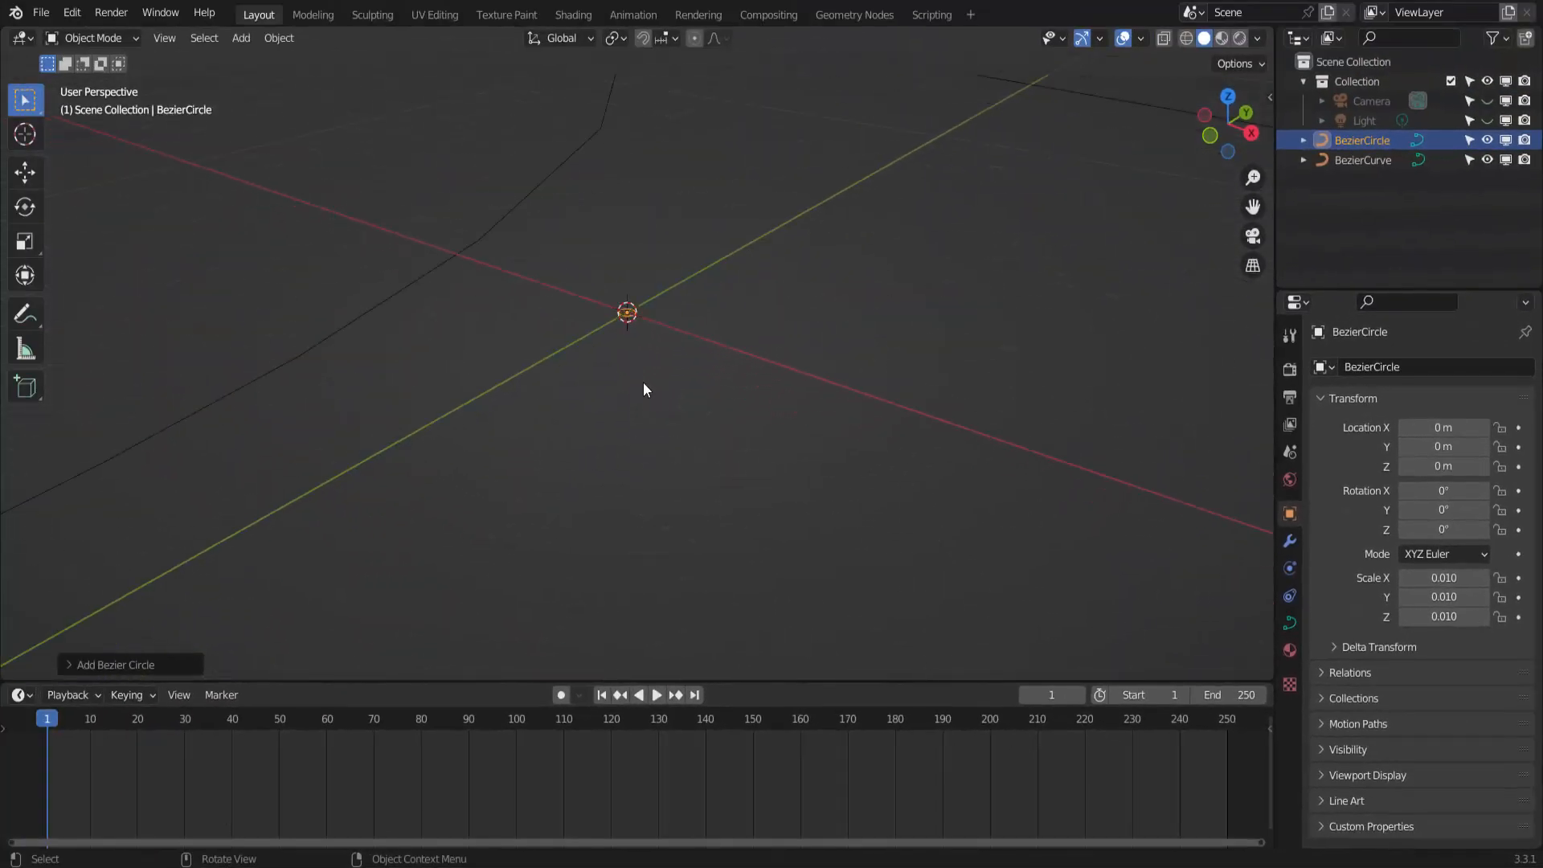
scroll(644, 385, up, 4)
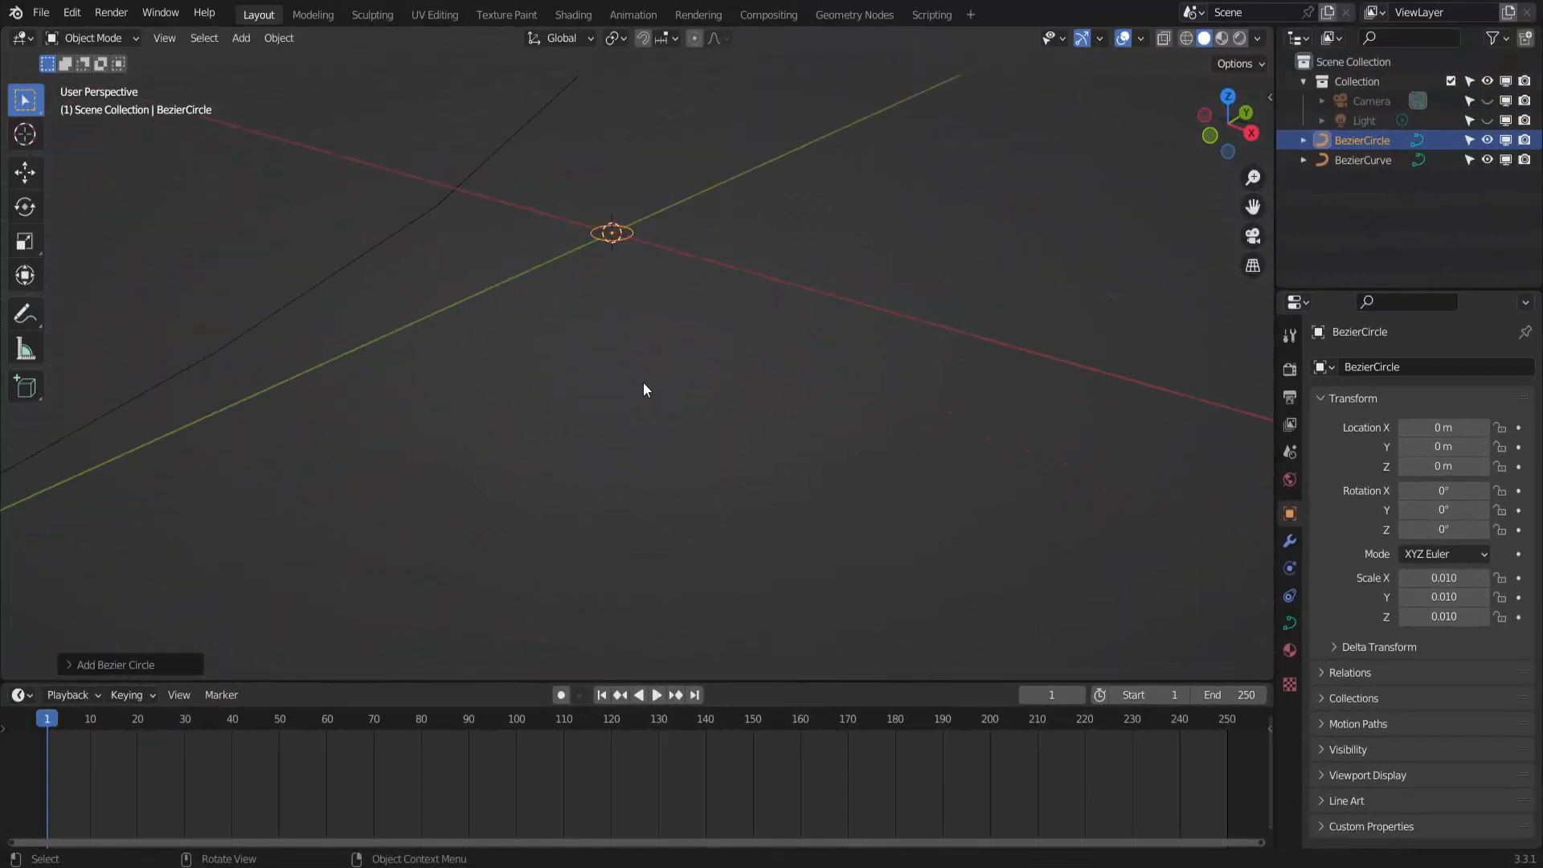
scroll(614, 242, up, 3)
scroll(614, 260, down, 9)
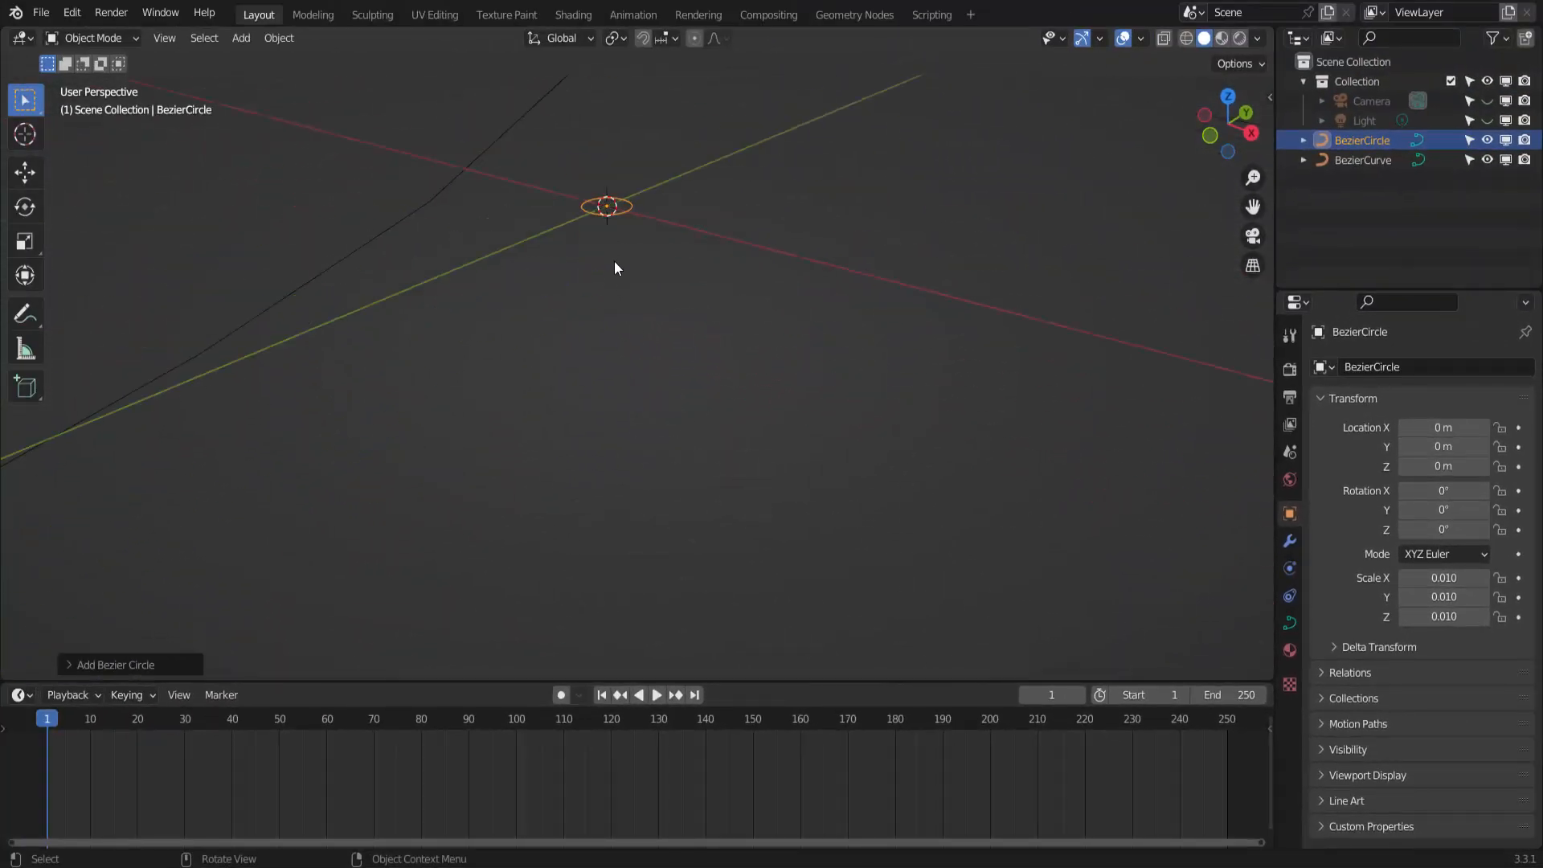
scroll(615, 320, down, 5)
scroll(616, 320, up, 3)
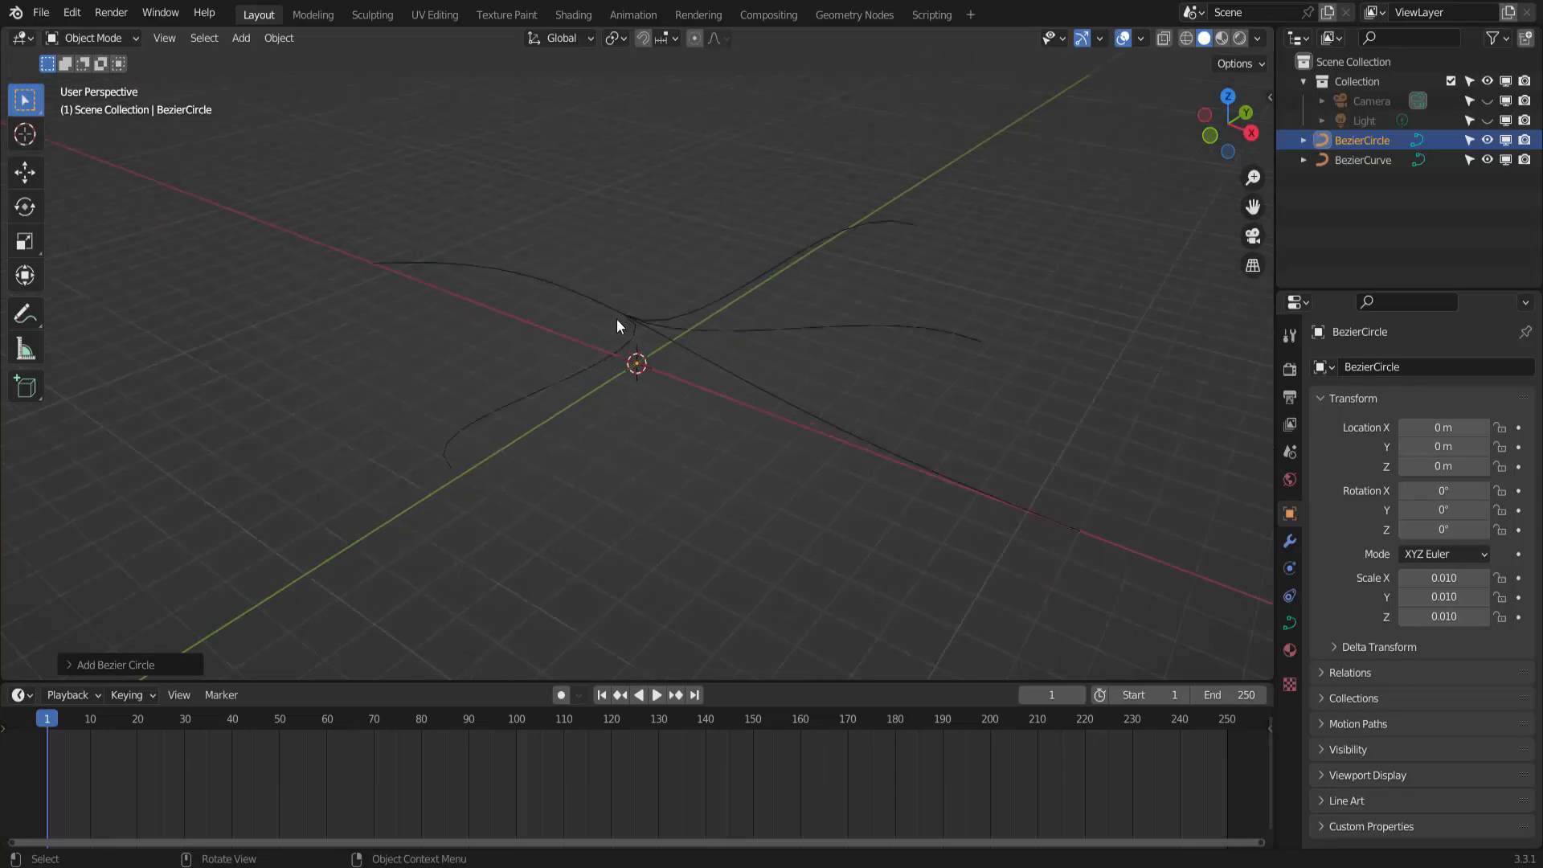
Bevel the branching curve with the Object option, using BezierCircle as its profile
click(701, 318)
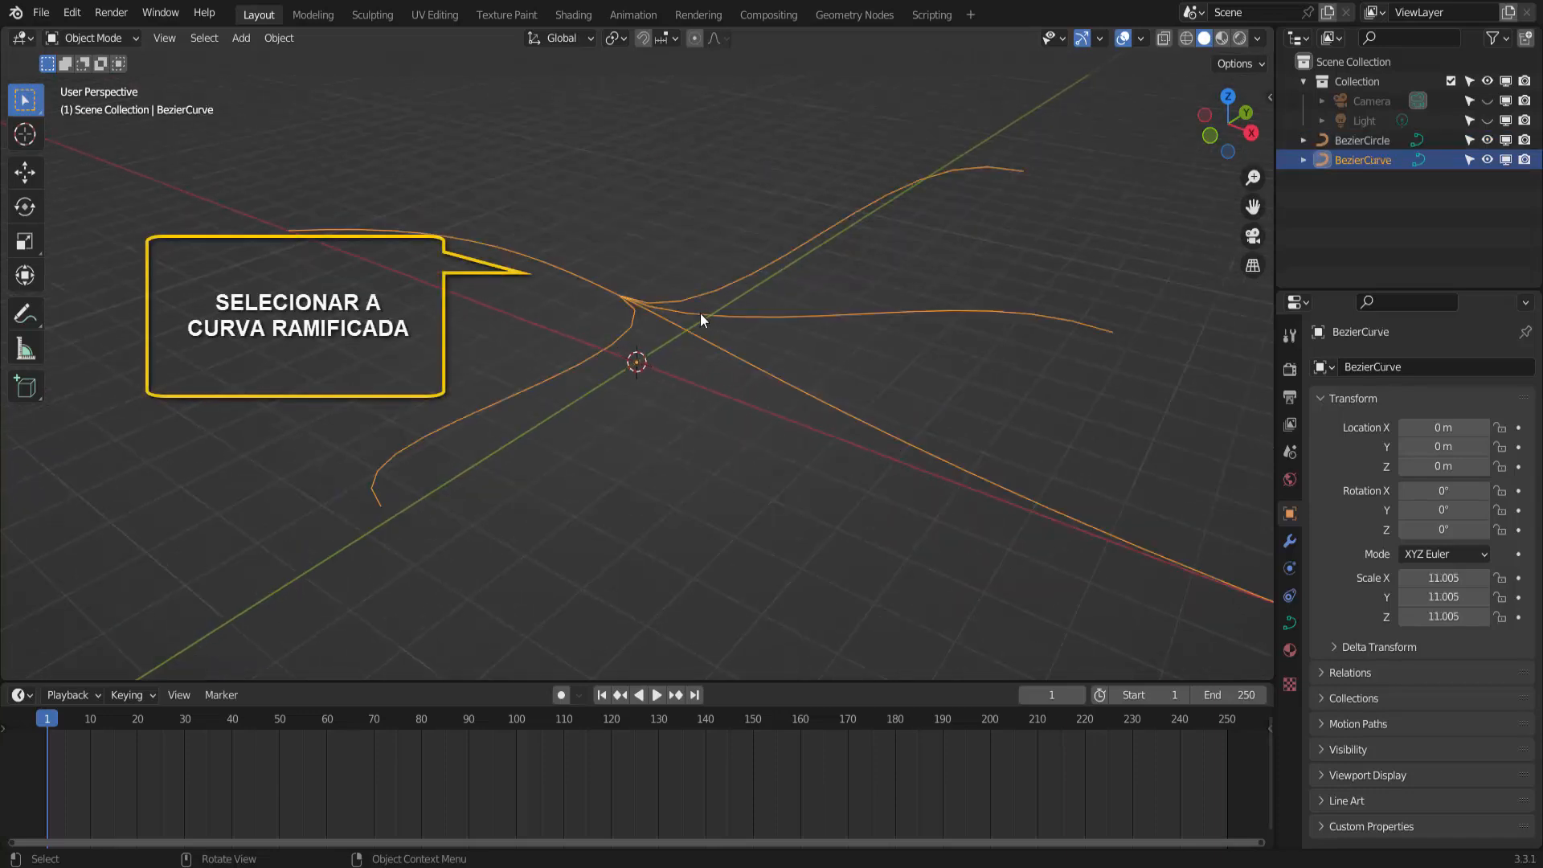
scroll(785, 352, down, 1)
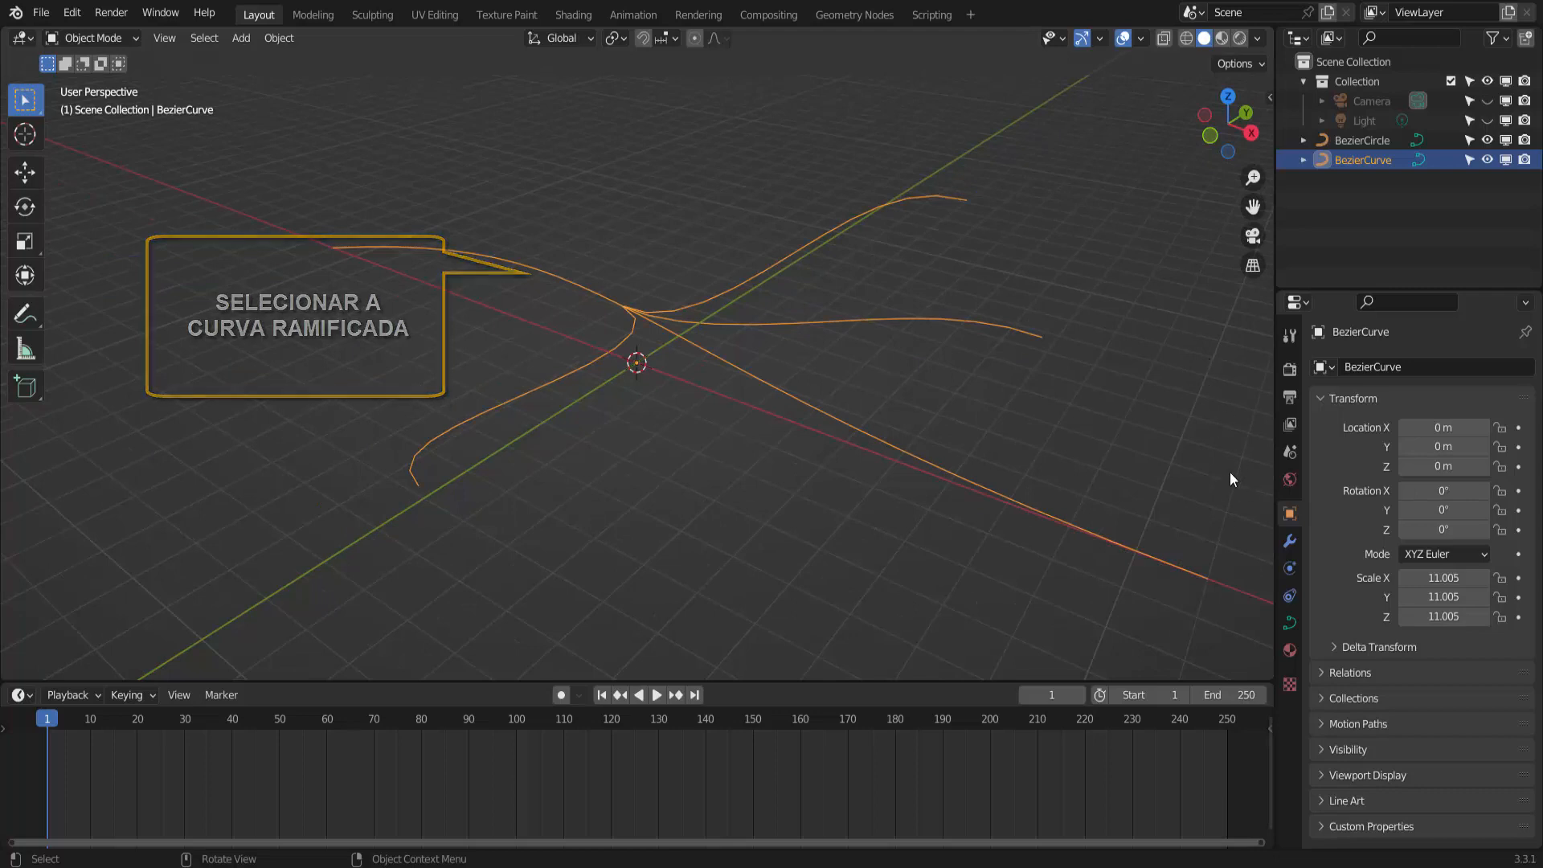
click(1291, 625)
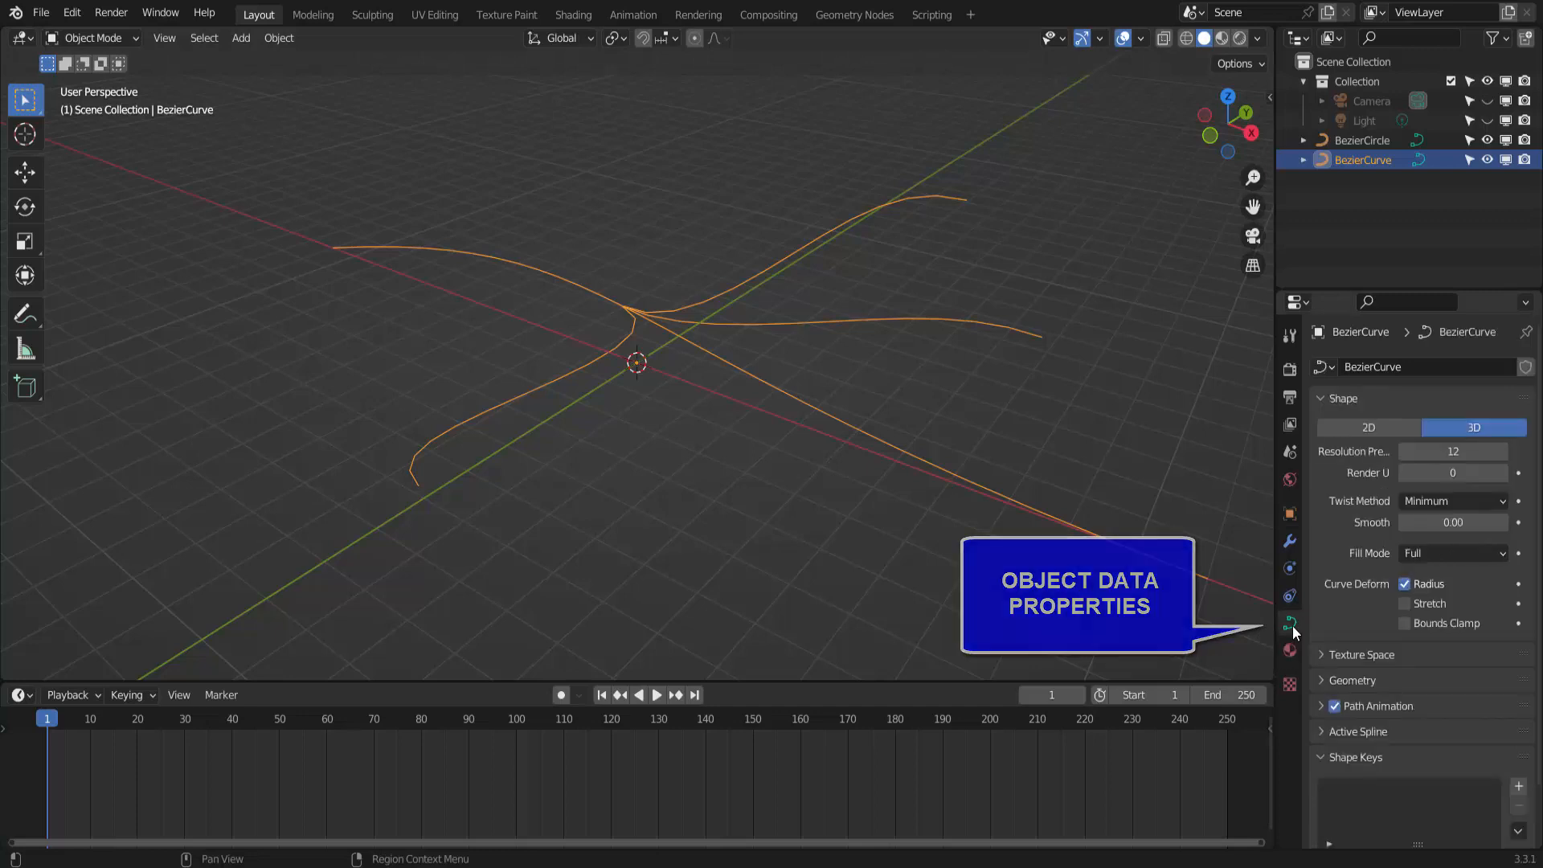
click(1326, 681)
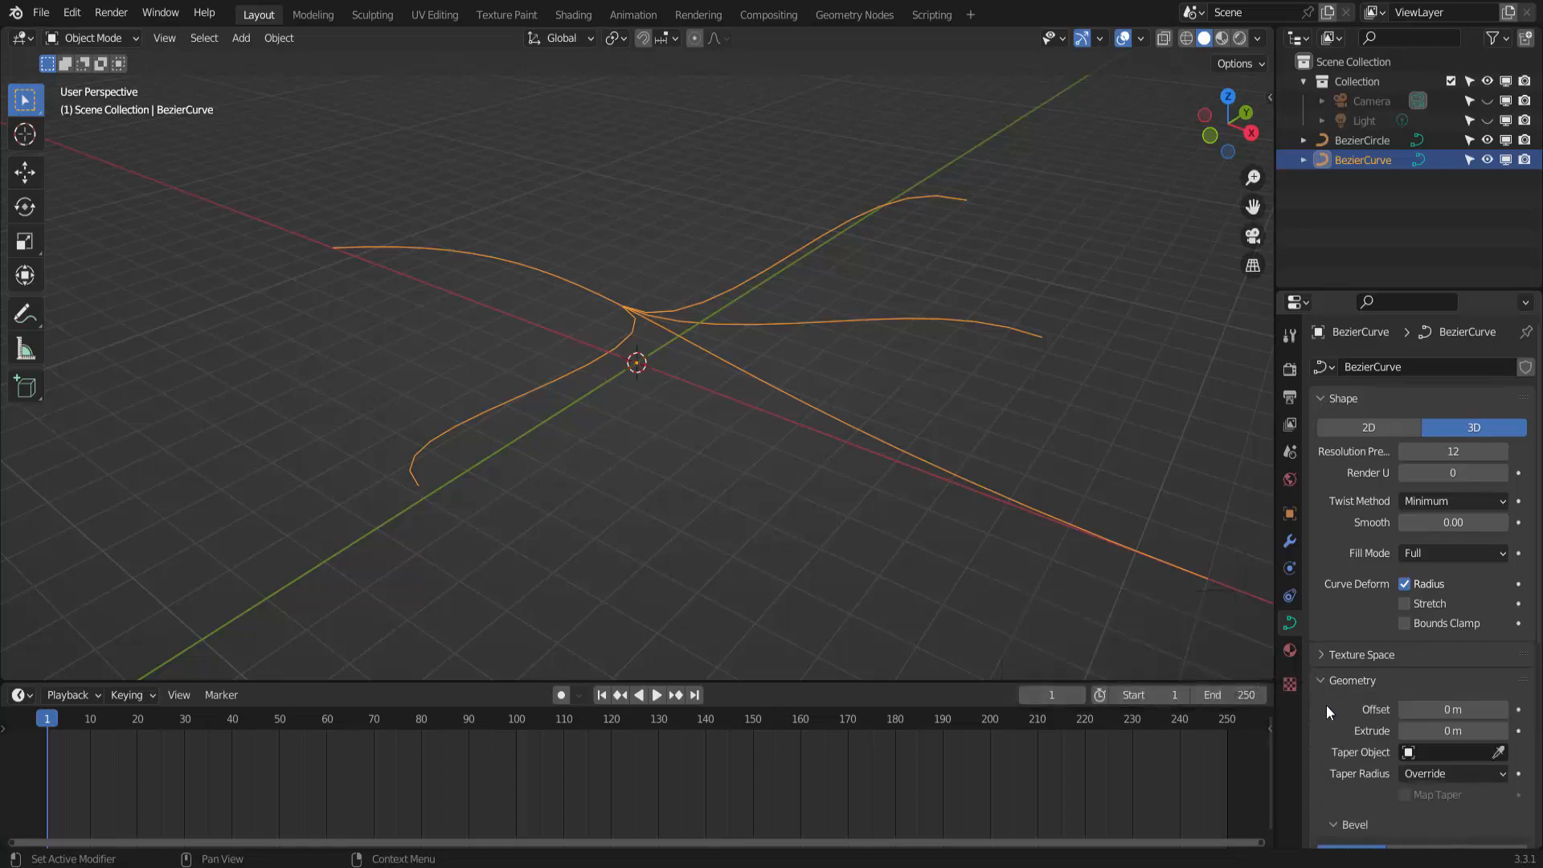
scroll(1328, 705, down, 3)
scroll(1328, 706, down, 2)
scroll(1331, 661, down, 3)
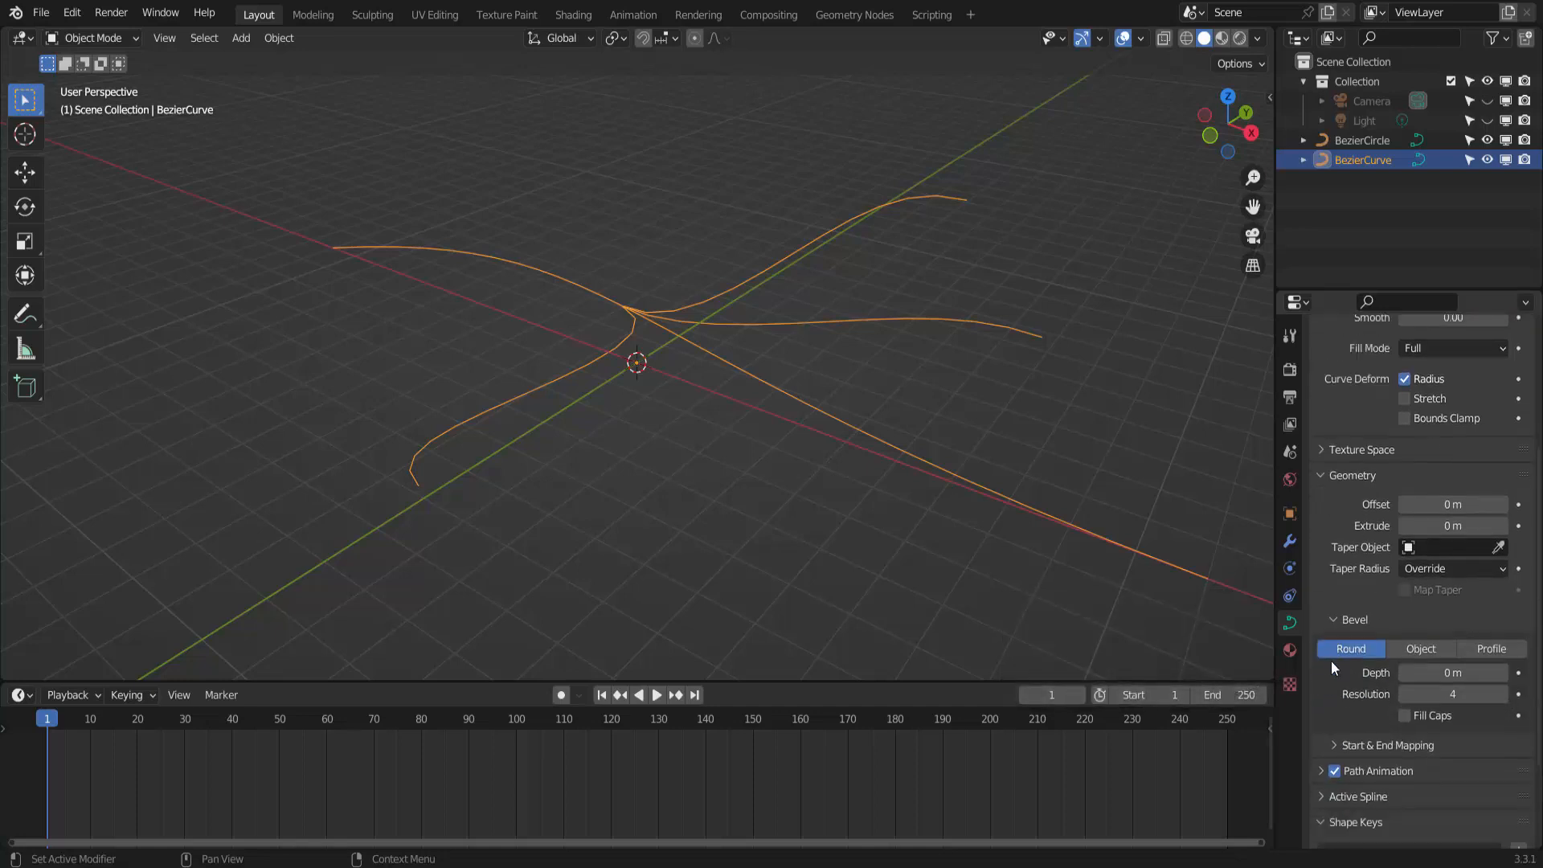
scroll(1331, 658, down, 1)
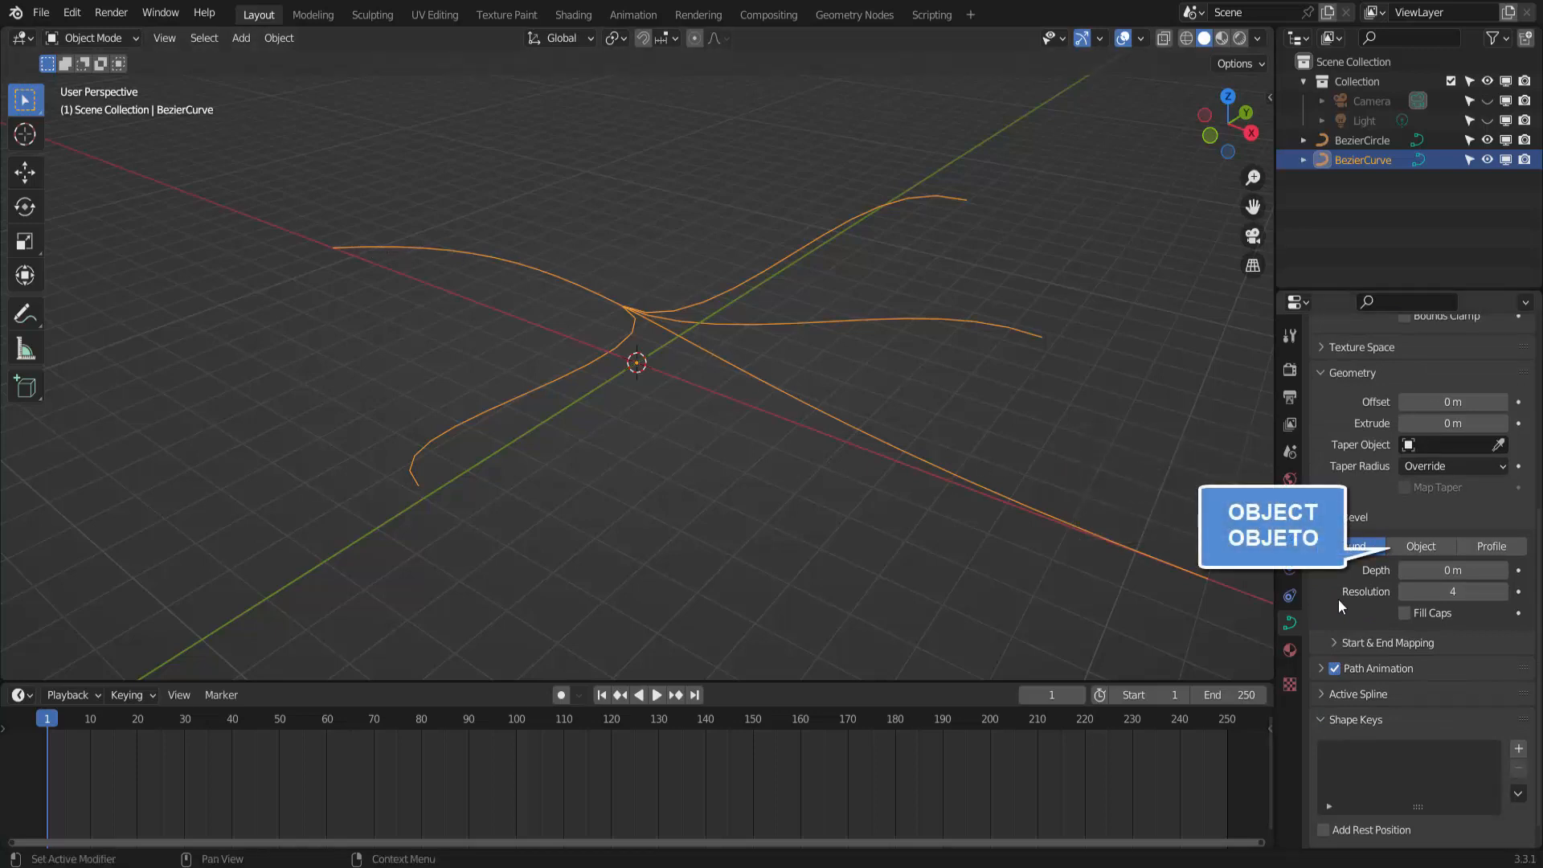
click(1425, 551)
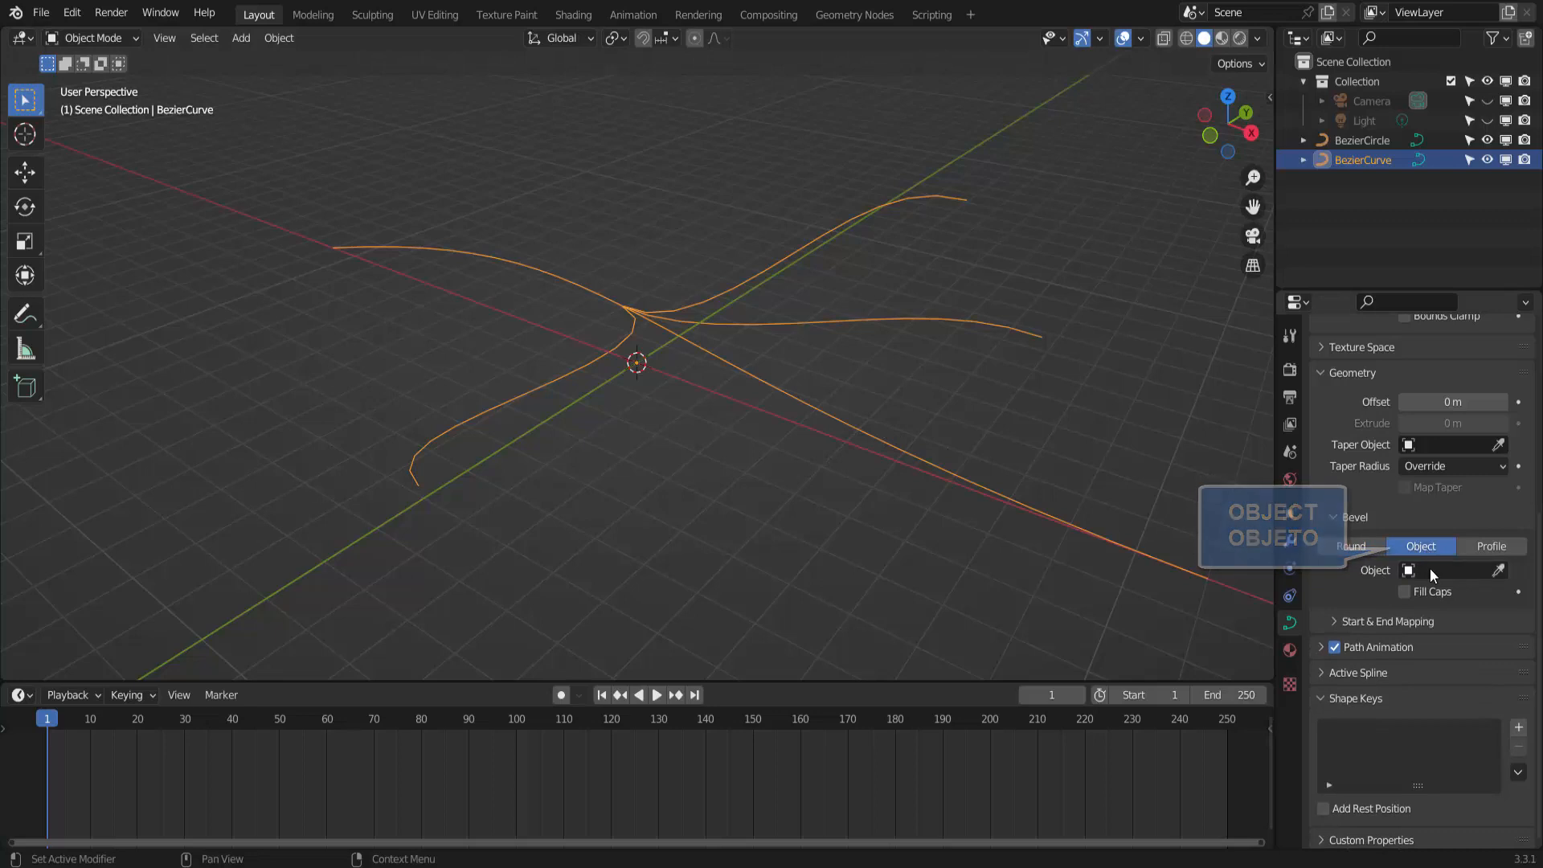
click(1430, 569)
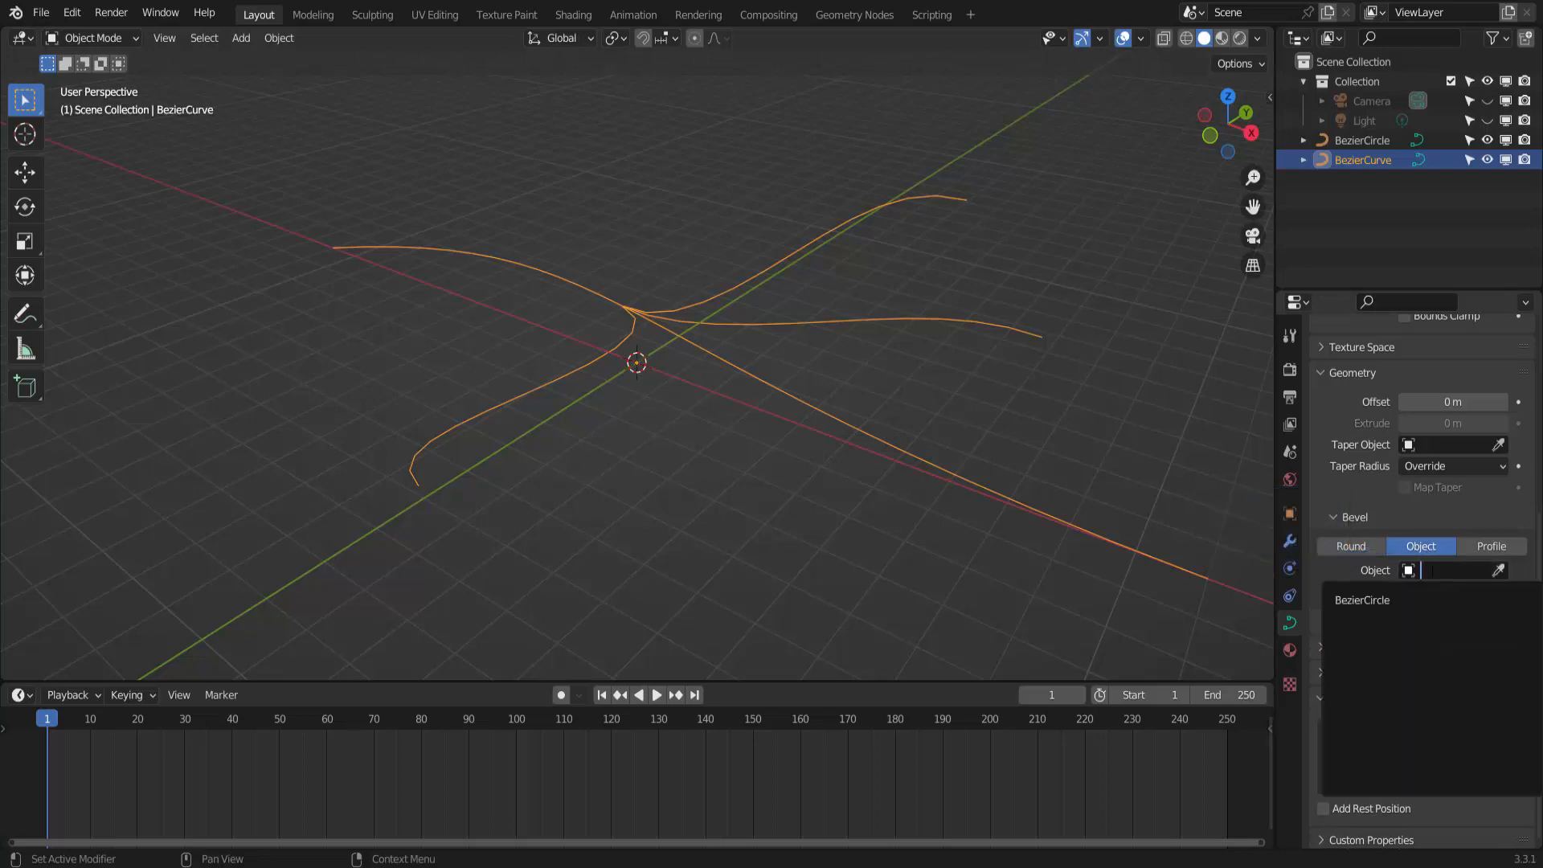
click(1380, 599)
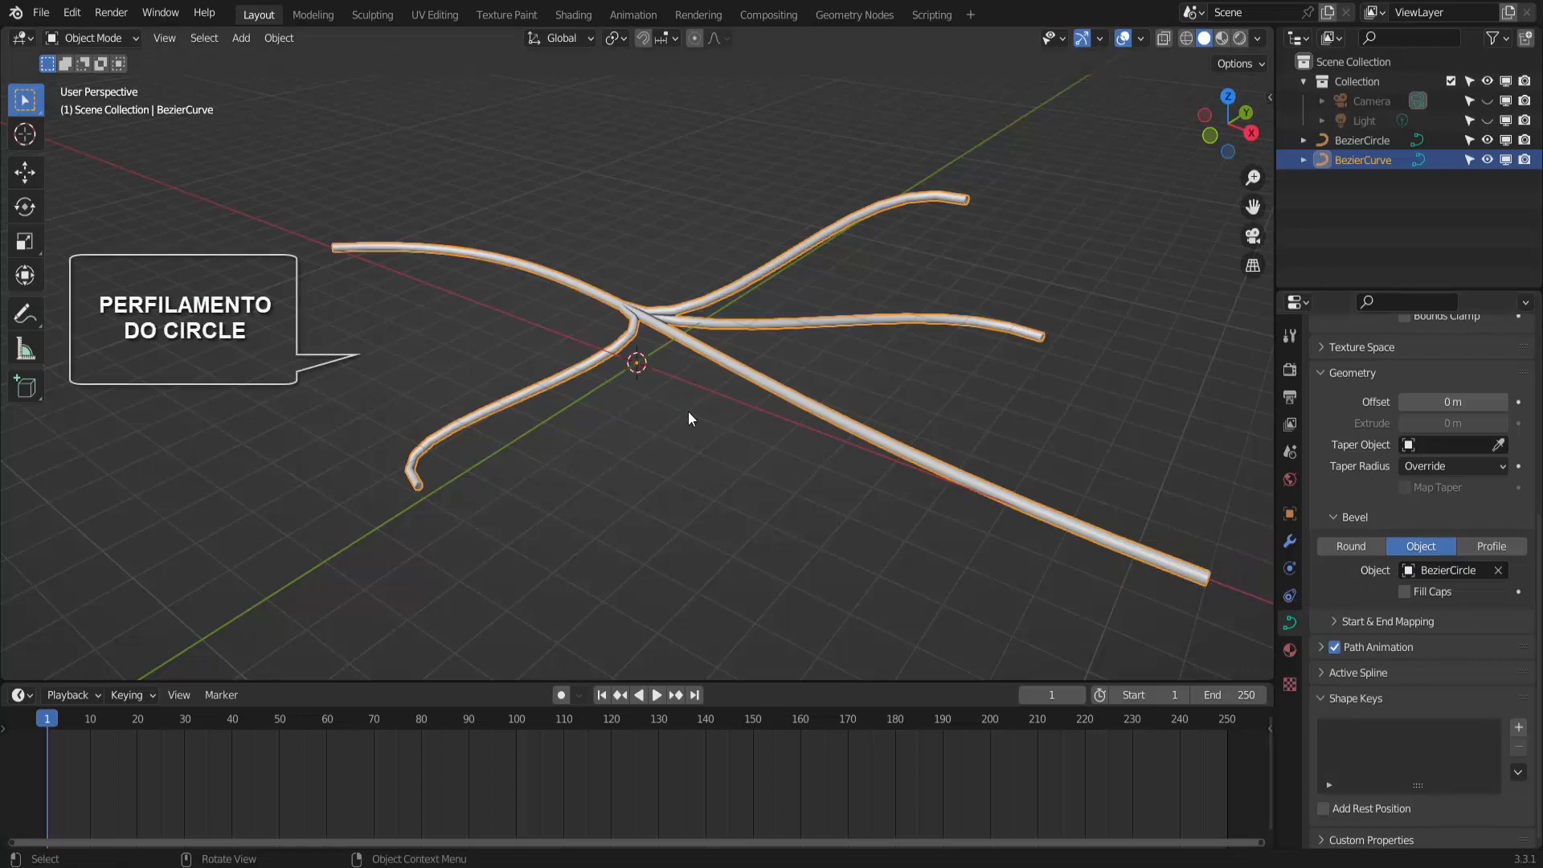
Close the open tube ends of the branching curve by enabling Fill Caps on its bevel
middle_drag(708, 484, 627, 431)
middle_drag(962, 504, 872, 527)
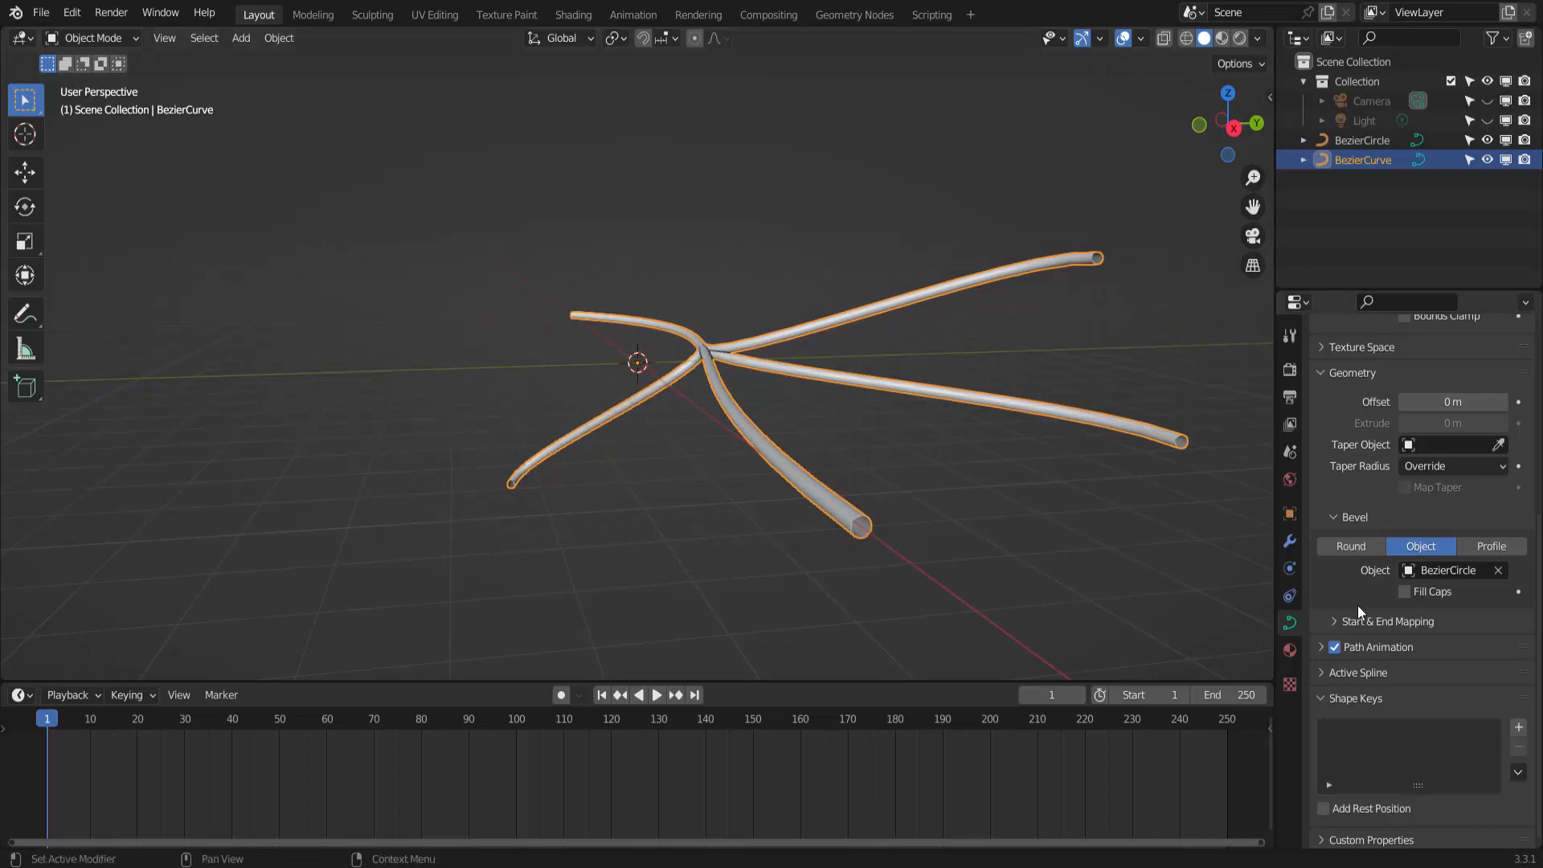
click(1405, 591)
scroll(868, 520, down, 2)
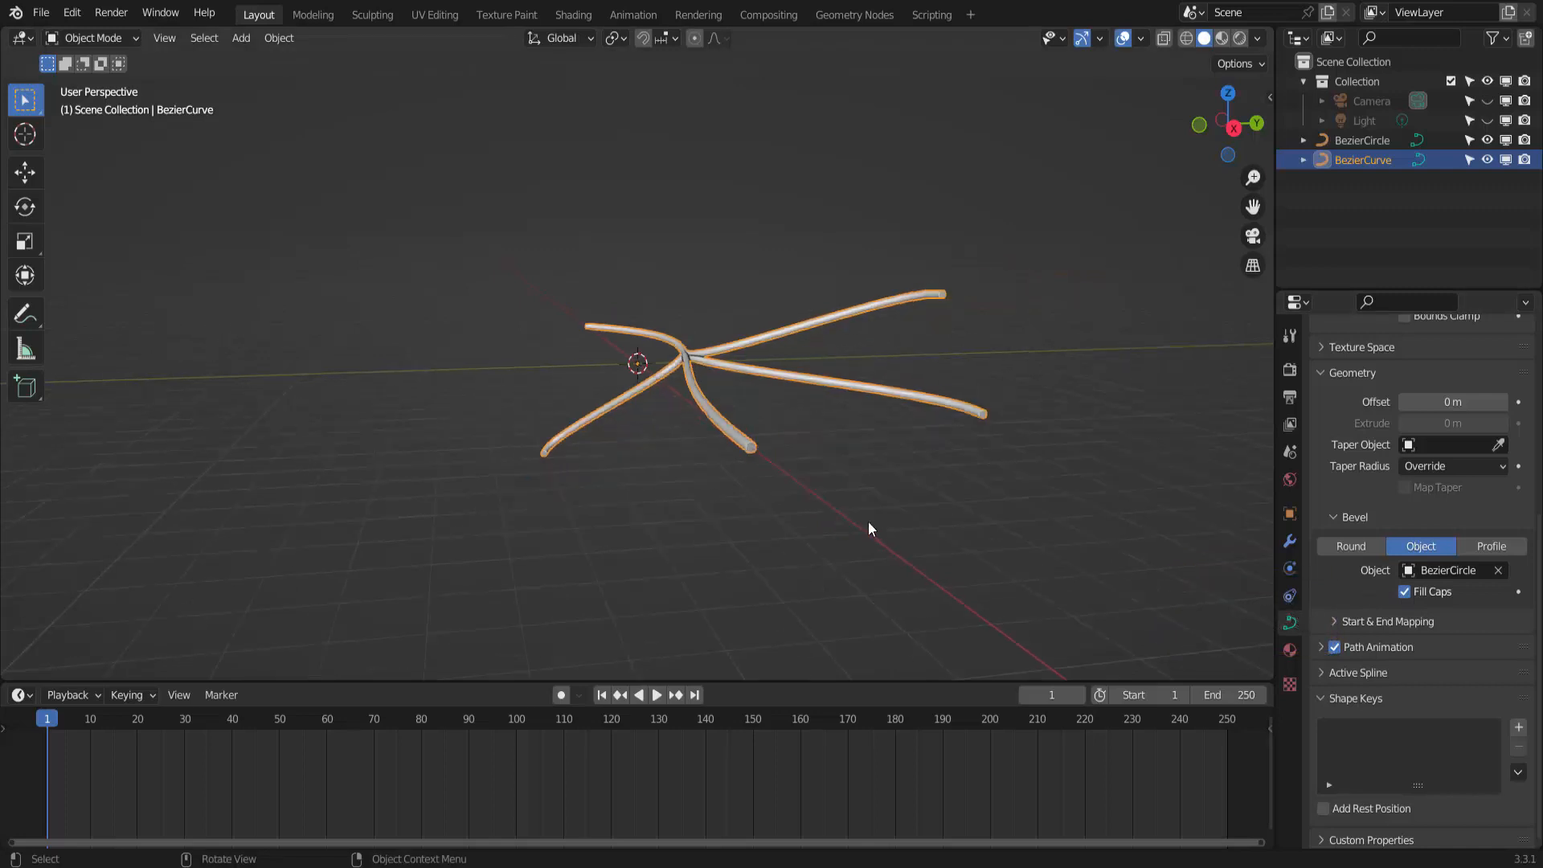
Add a Subdivision Surface modifier to the branching curve to smooth its bends
middle_drag(868, 529, 389, 354)
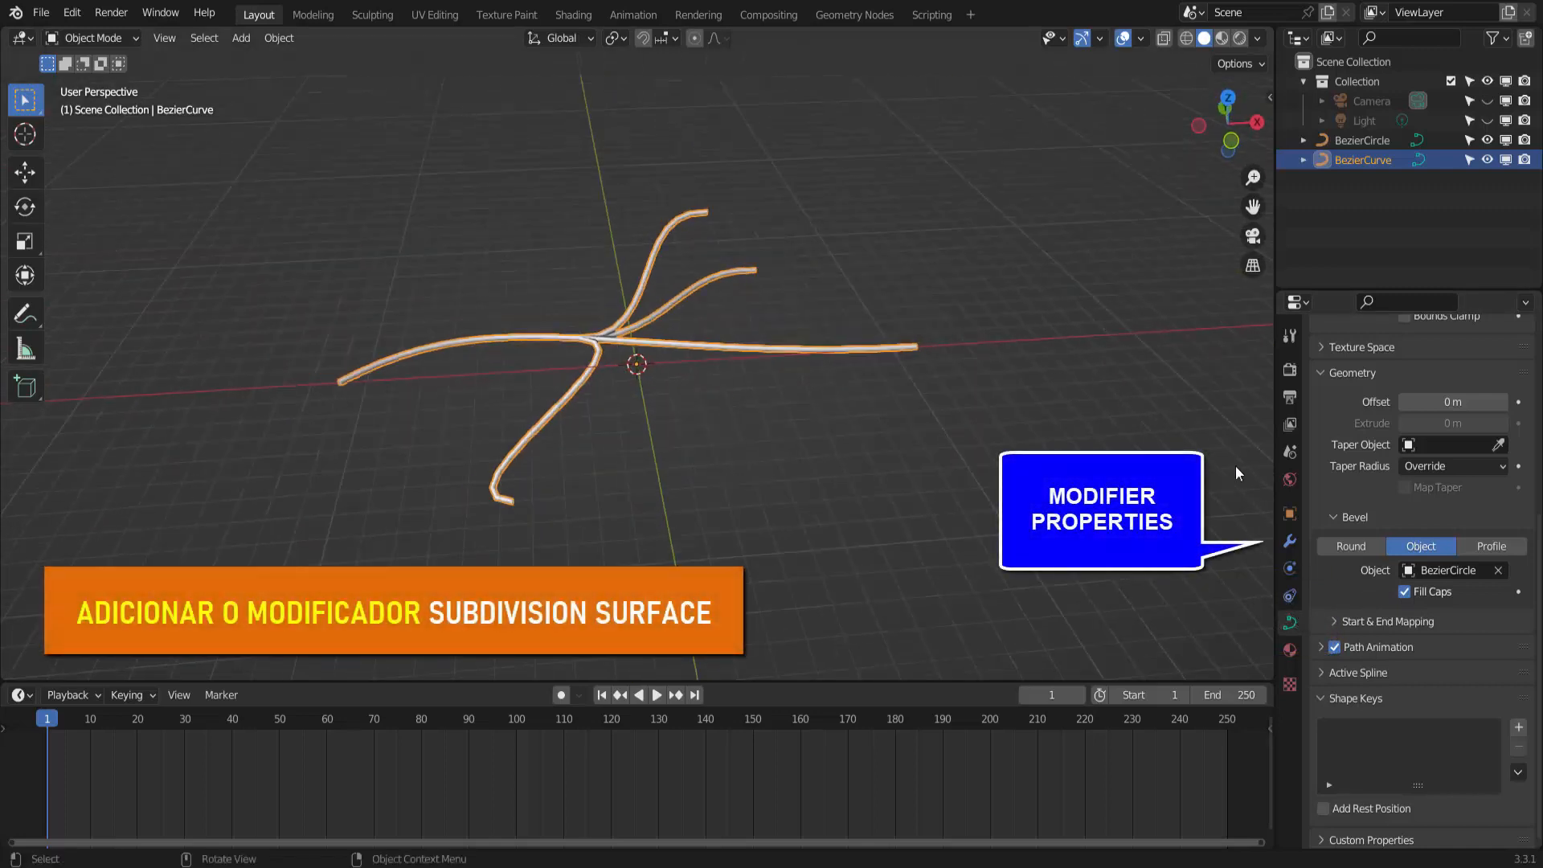
click(1290, 541)
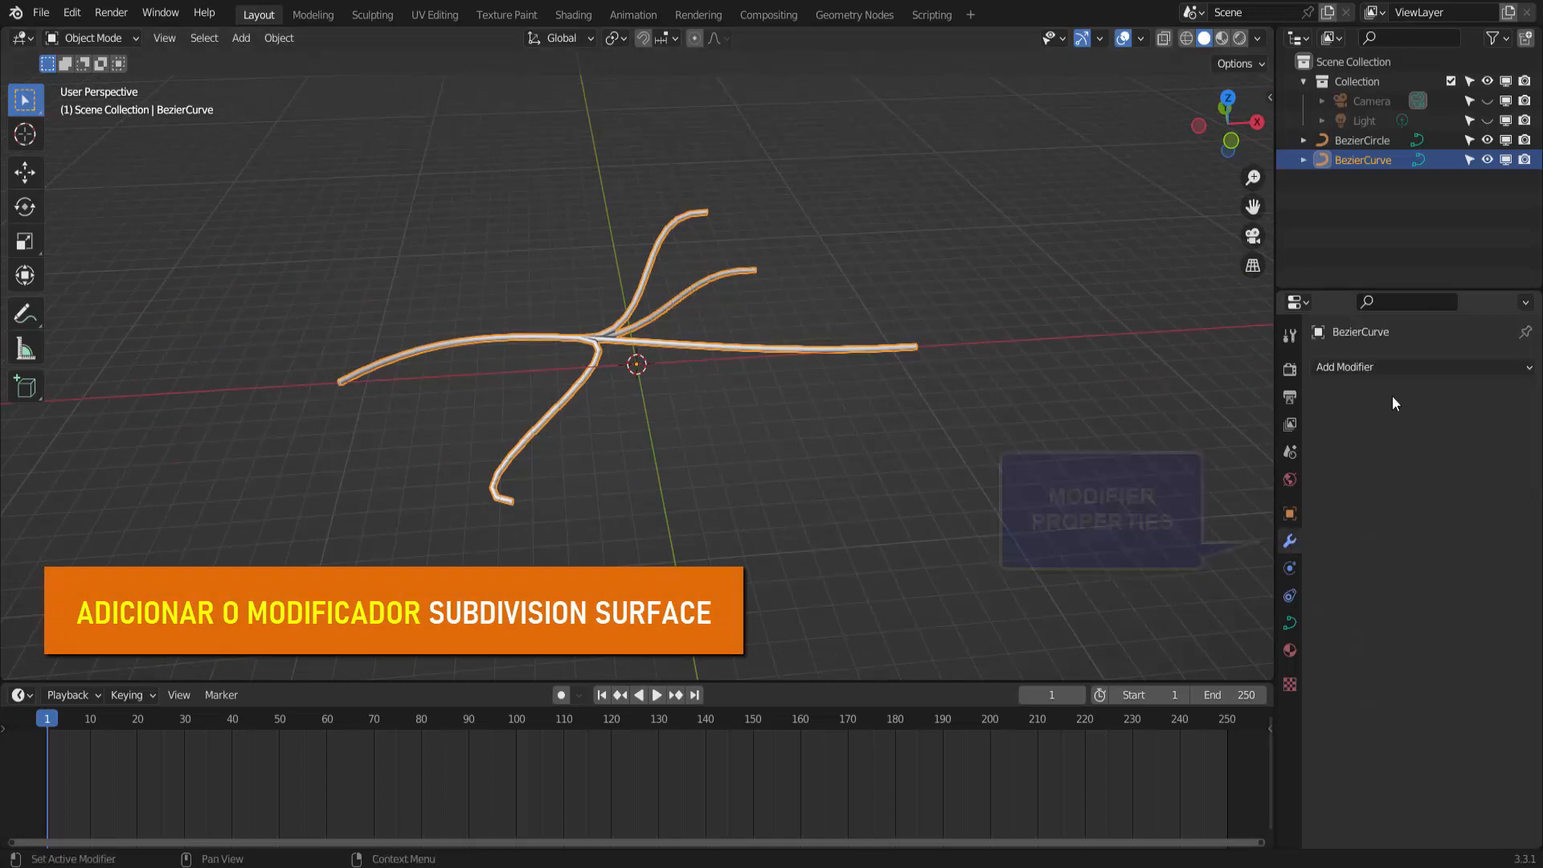
click(1386, 367)
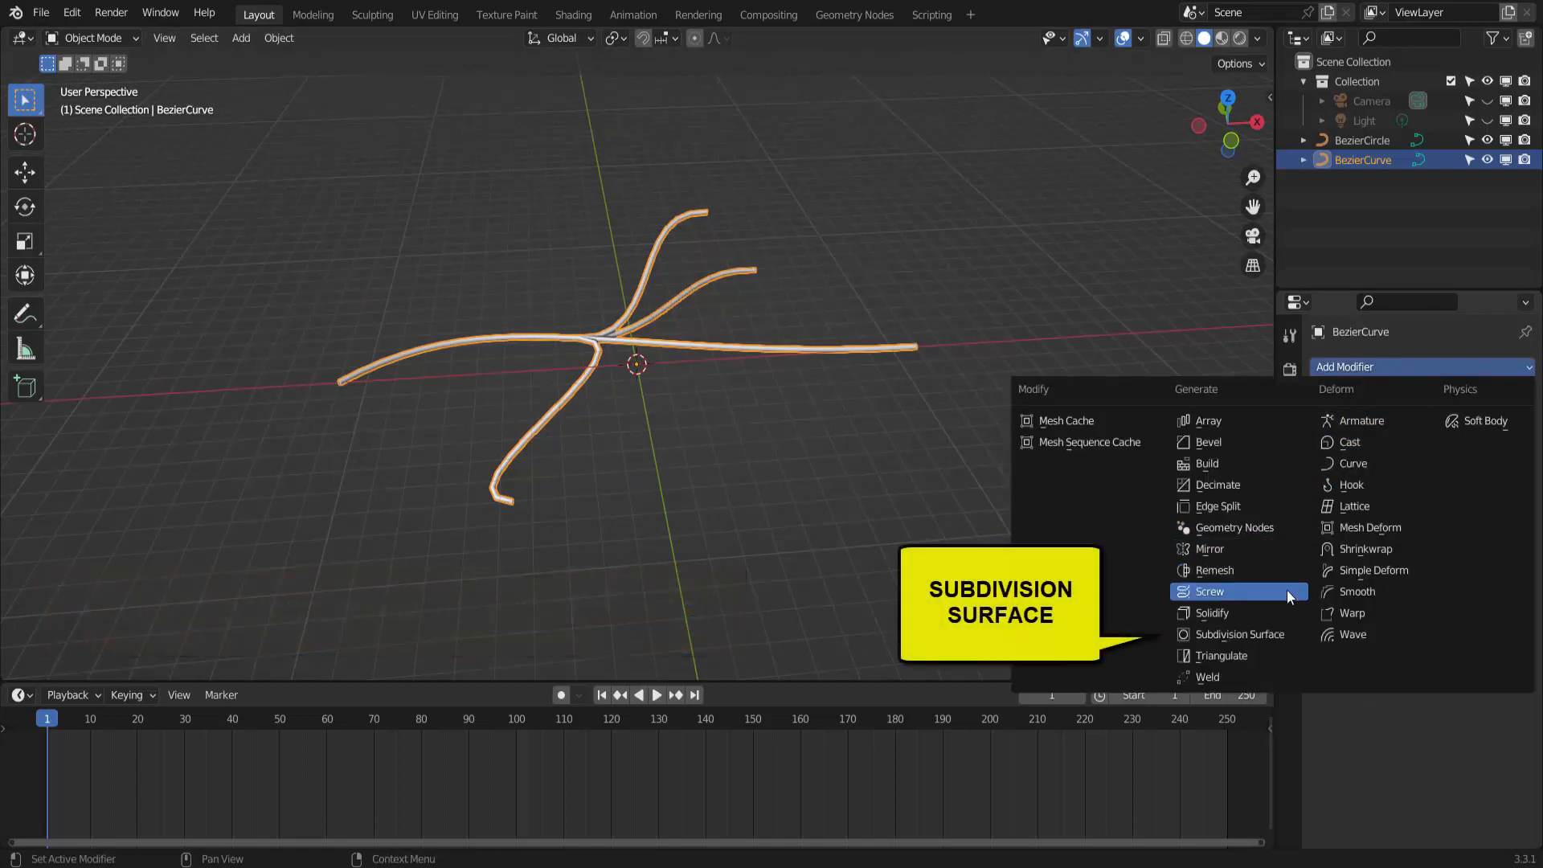
click(1262, 634)
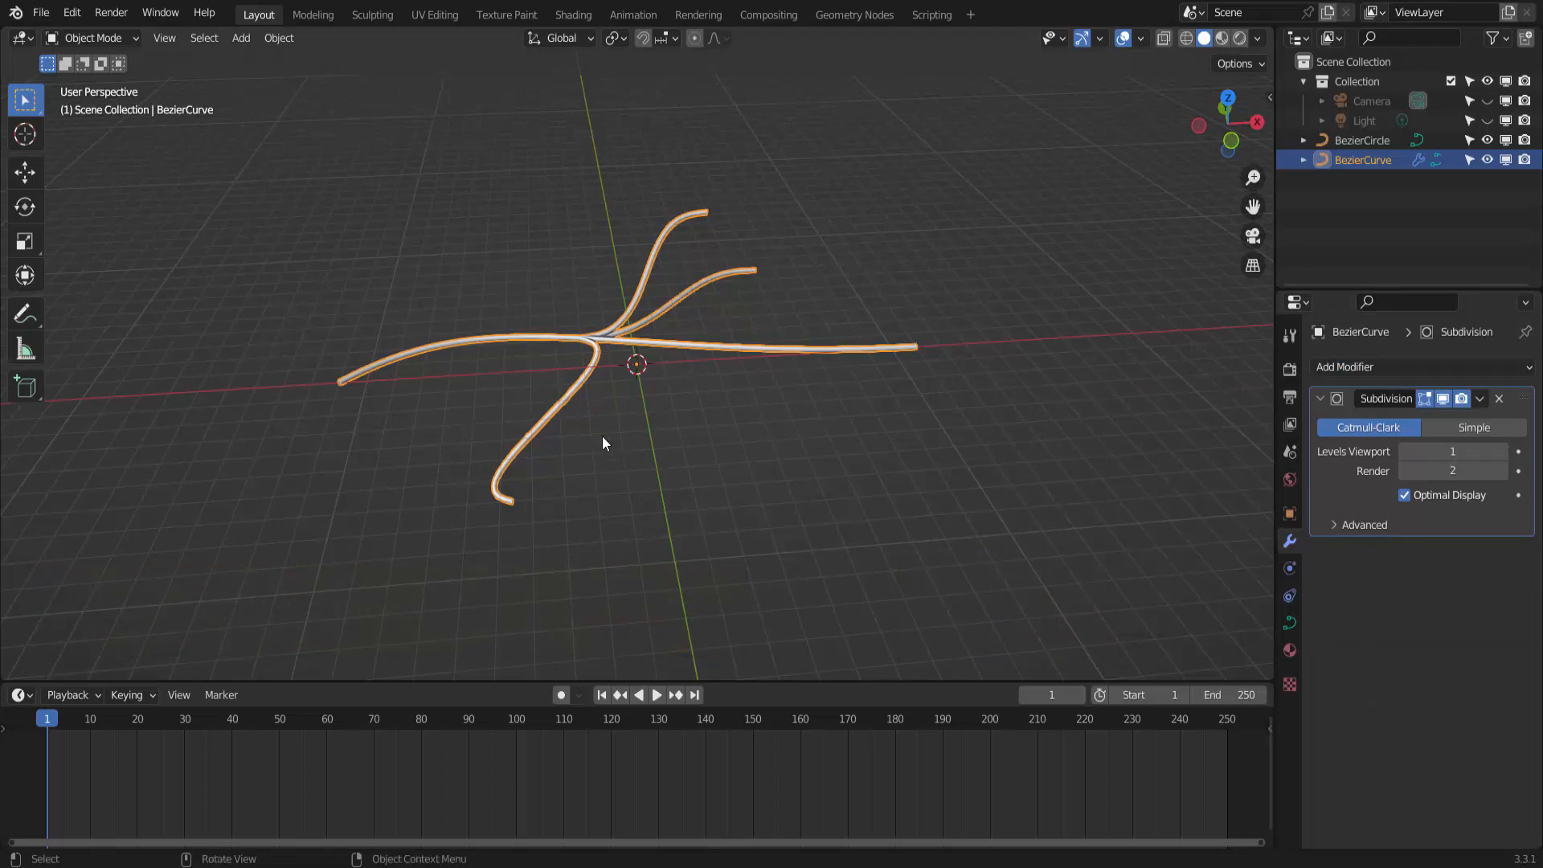
scroll(598, 433, up, 3)
scroll(588, 421, up, 2)
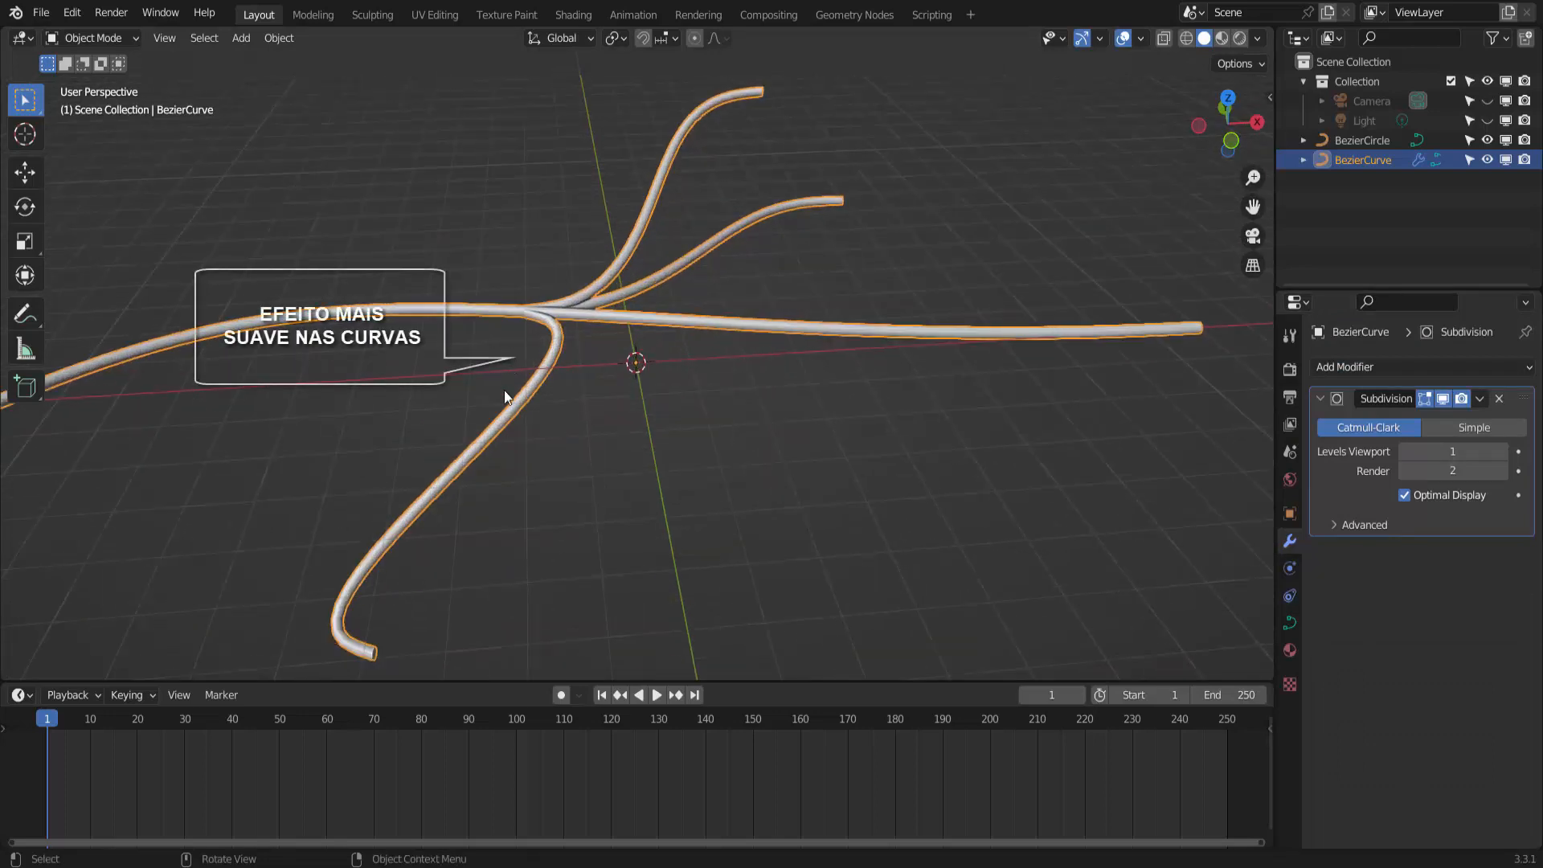
Convert the branching BezierCurve object to a mesh
scroll(633, 470, down, 4)
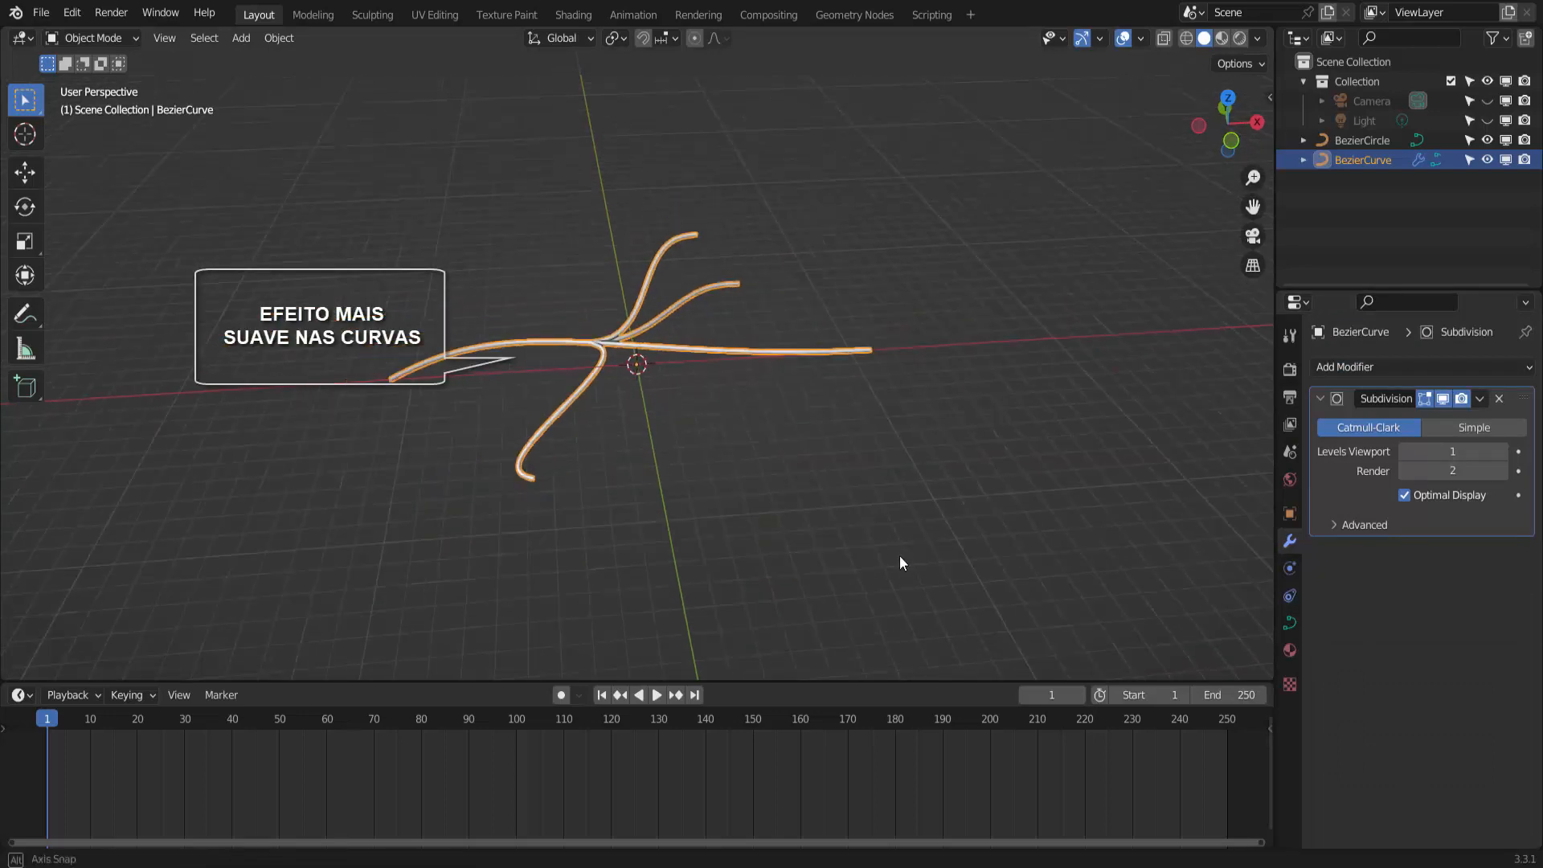
middle_drag(634, 470, 800, 532)
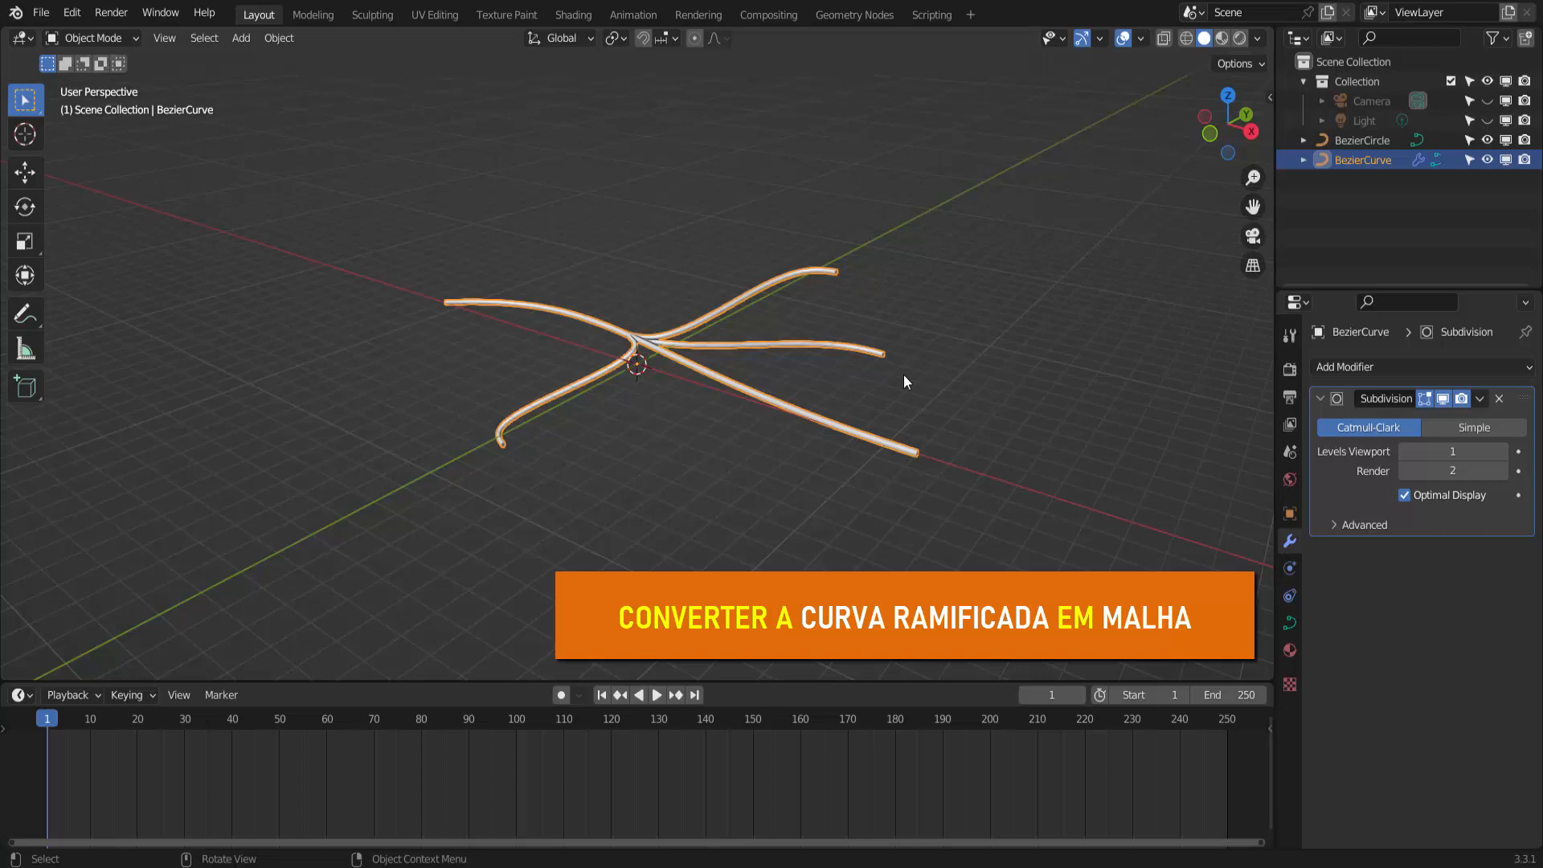
right_click(1048, 269)
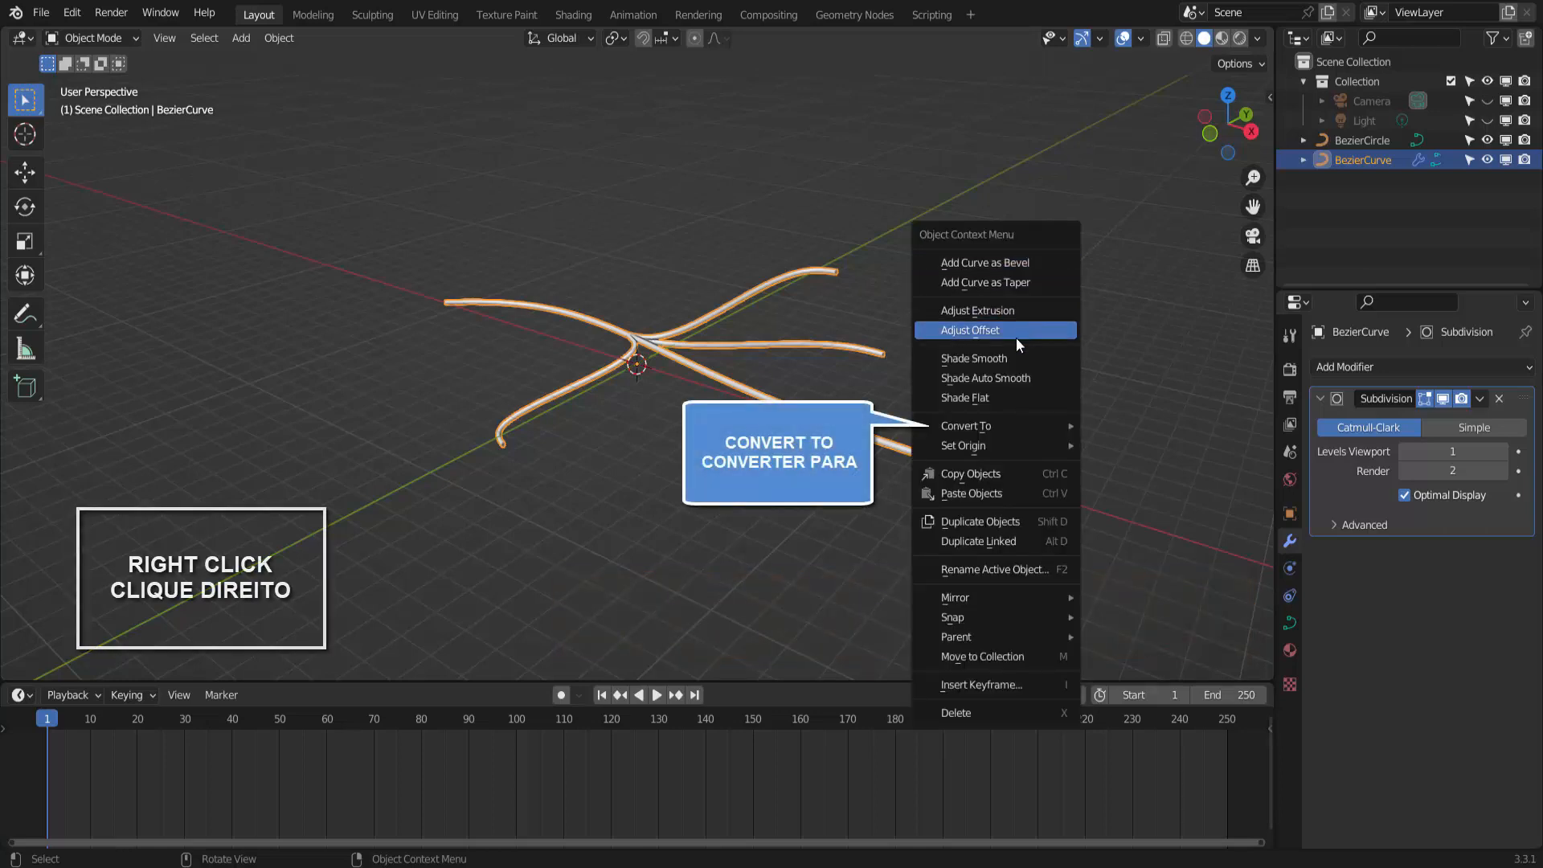
mouse_move(987, 428)
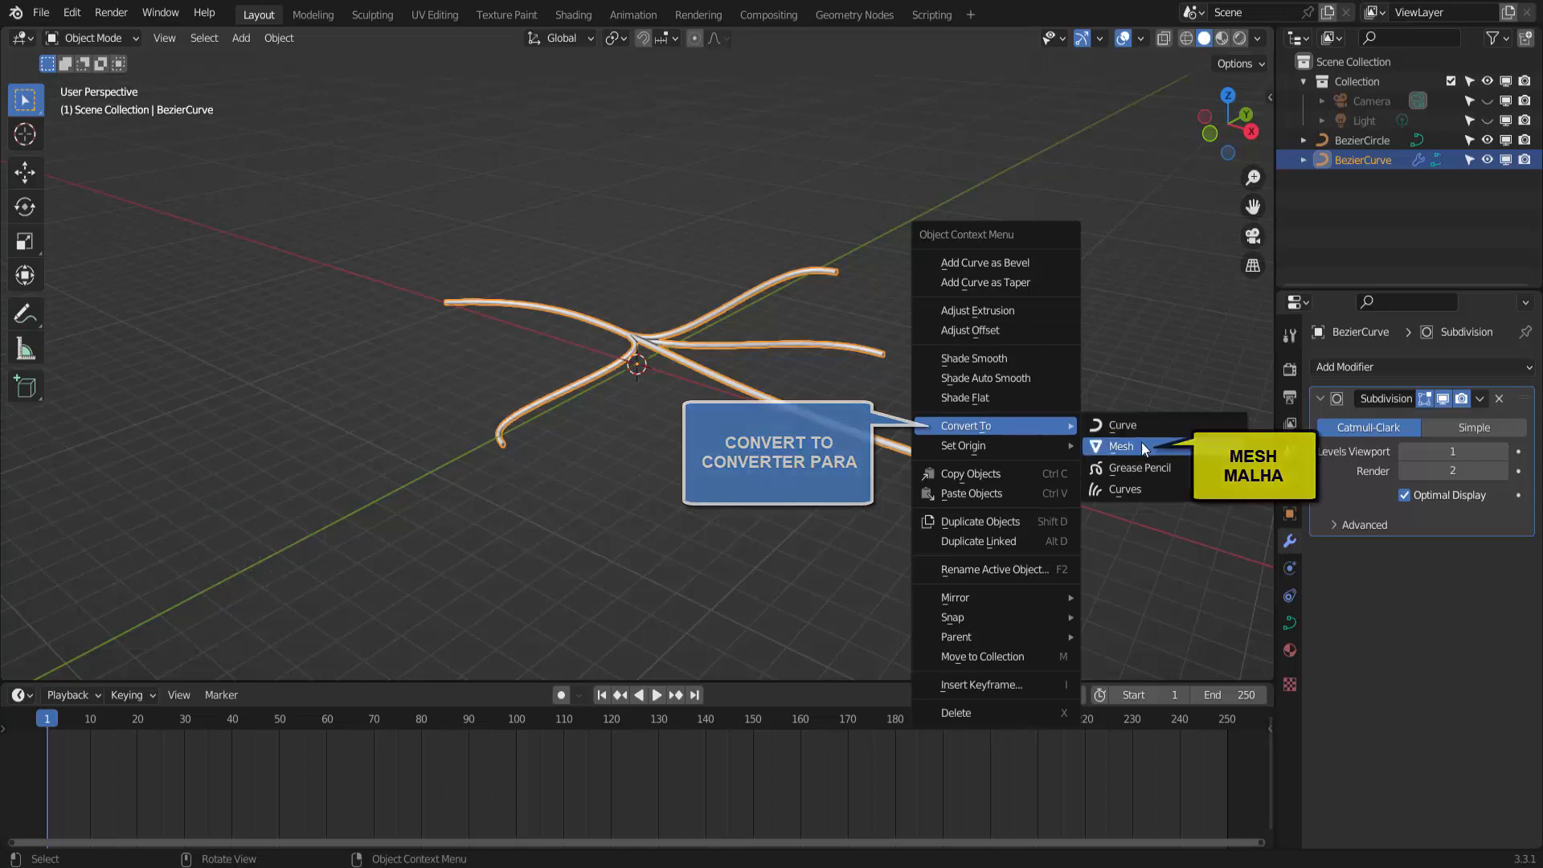
click(281, 39)
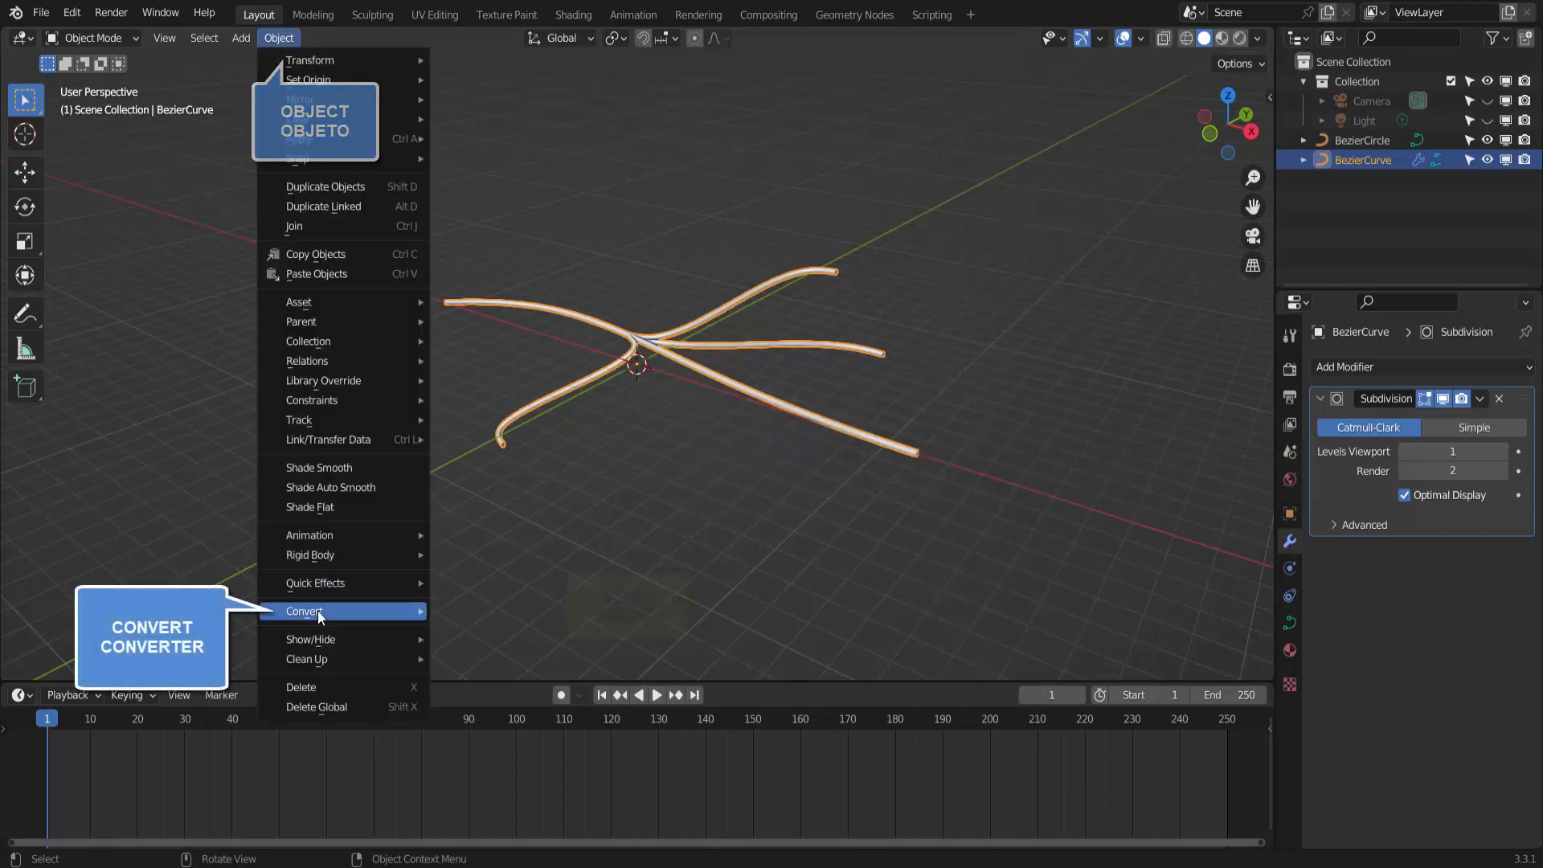
mouse_move(318, 613)
click(500, 630)
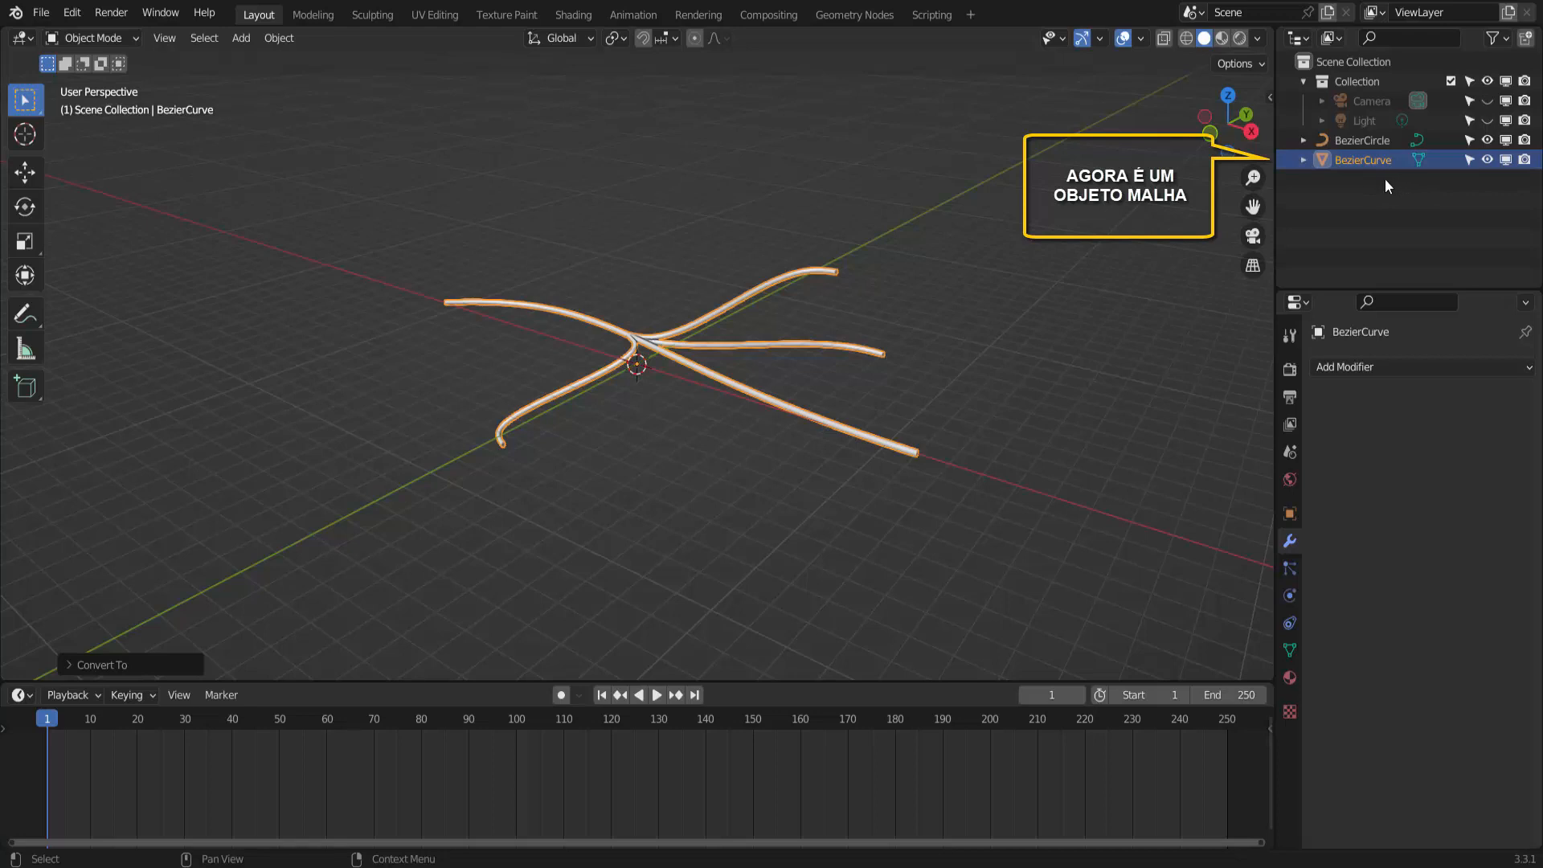
In Edit Mode, select all vertices of the branching mesh and merge them by distance to remove doubled vertices
scroll(799, 436, up, 4)
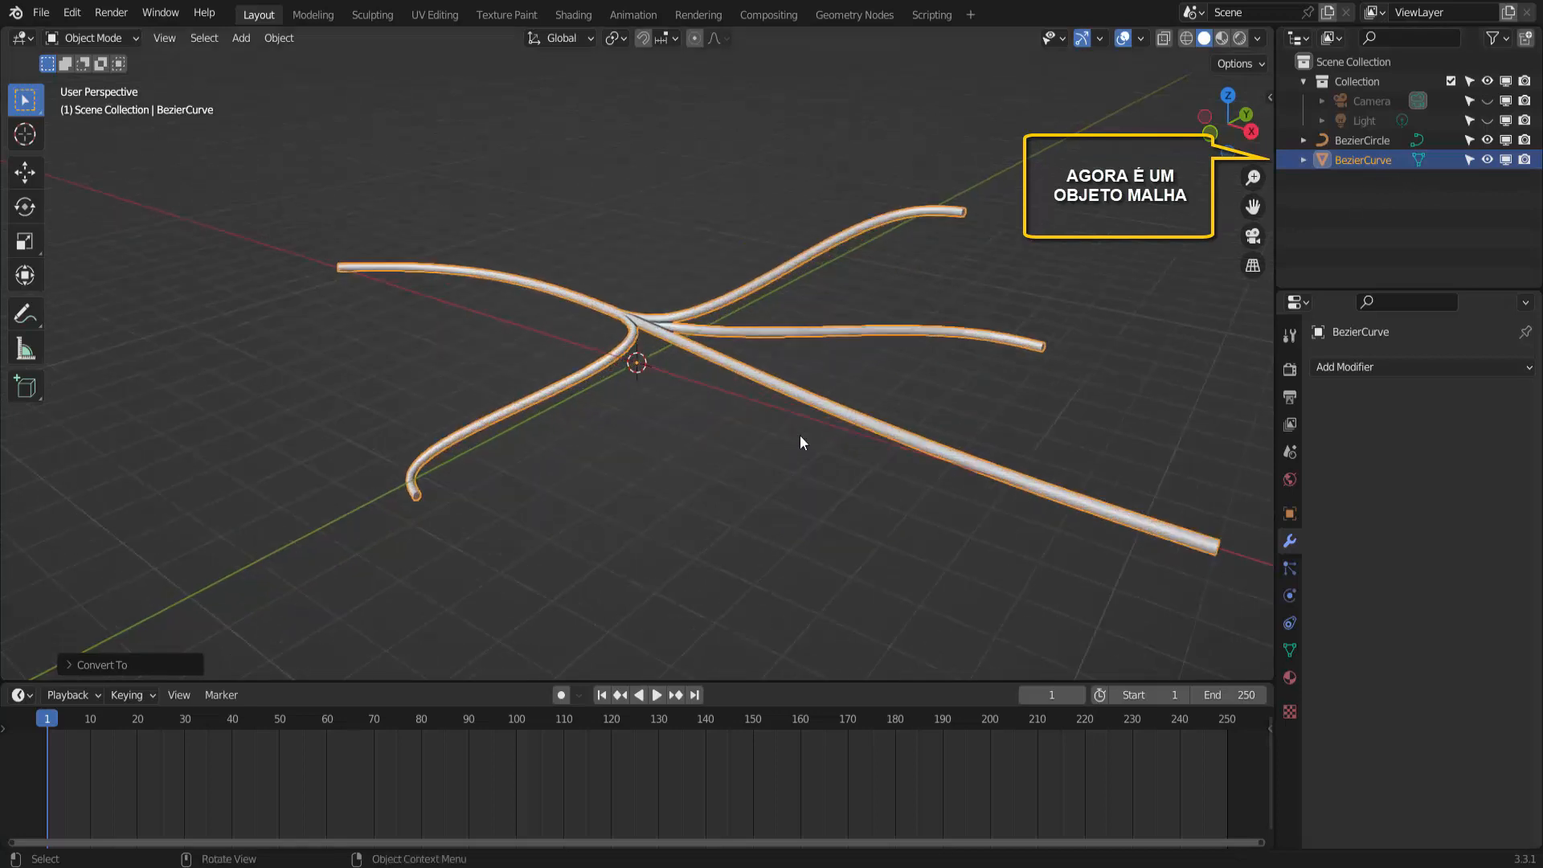
scroll(800, 441, down, 2)
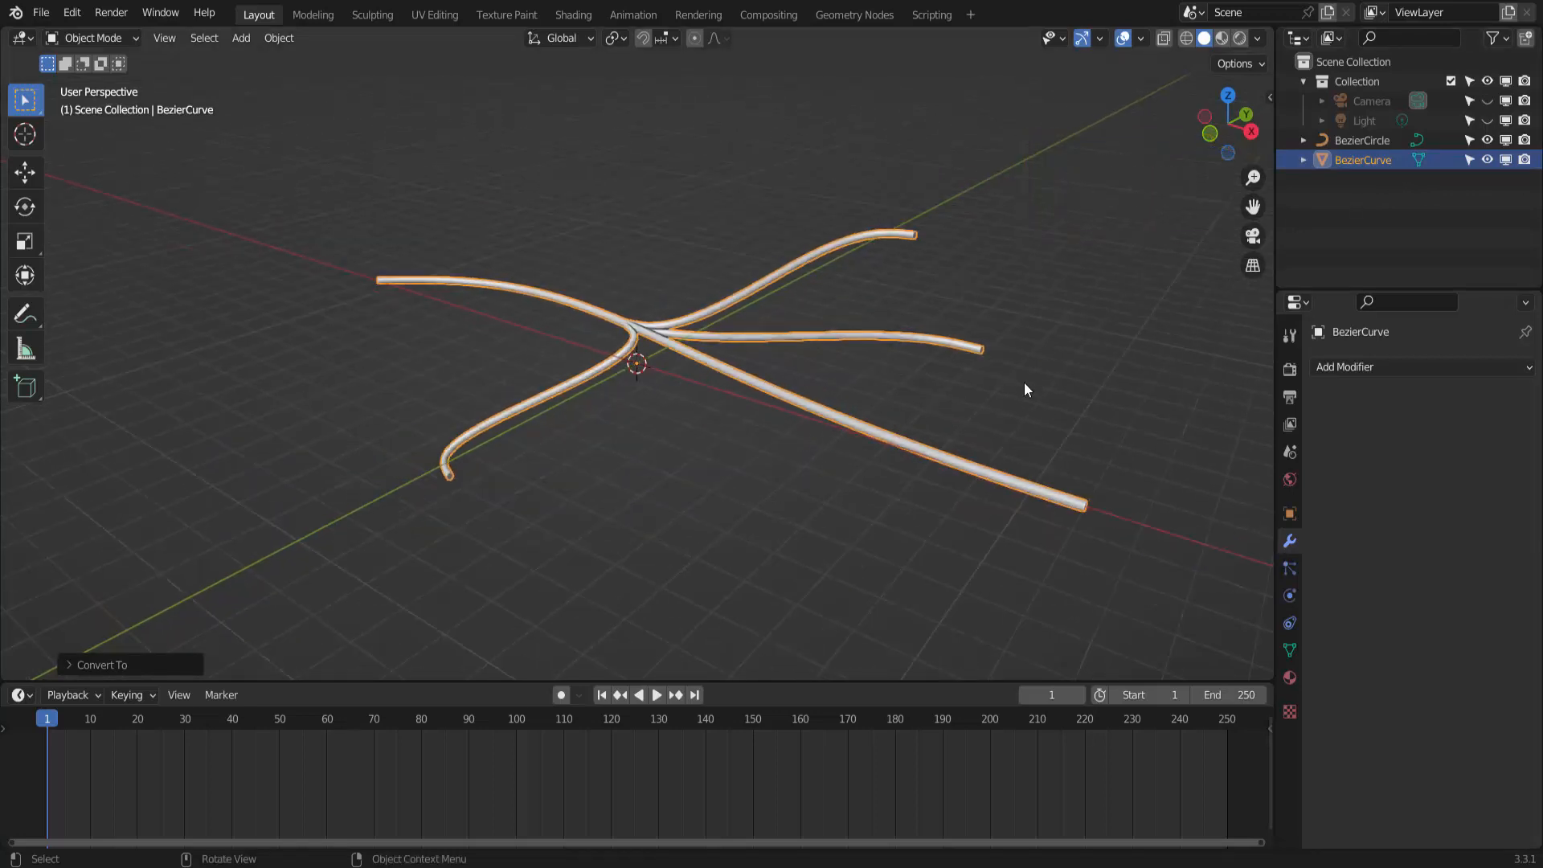
middle_drag(1024, 382, 1011, 357)
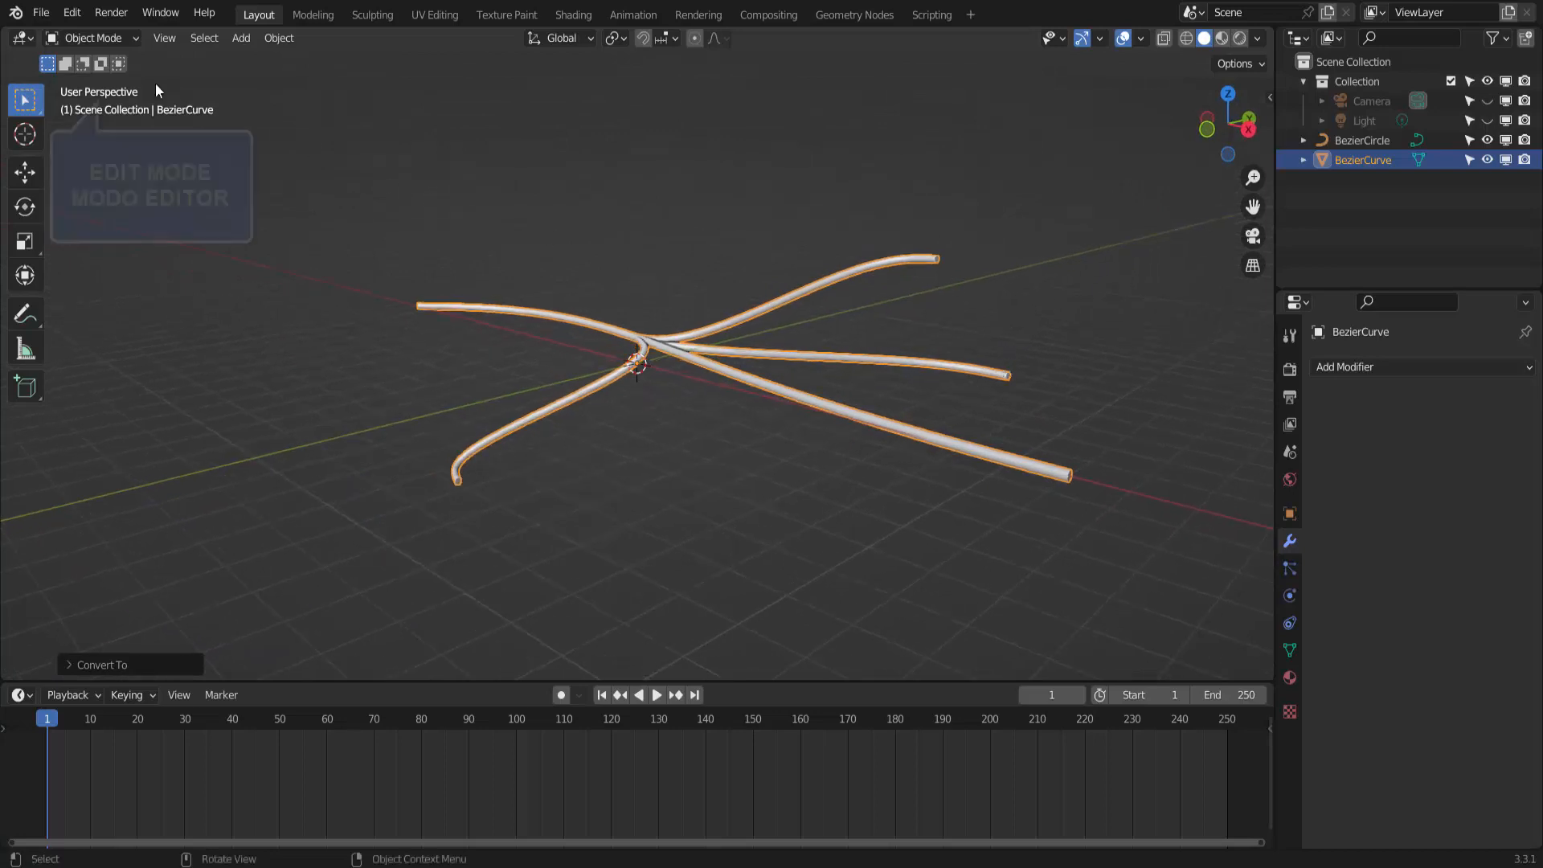
click(95, 39)
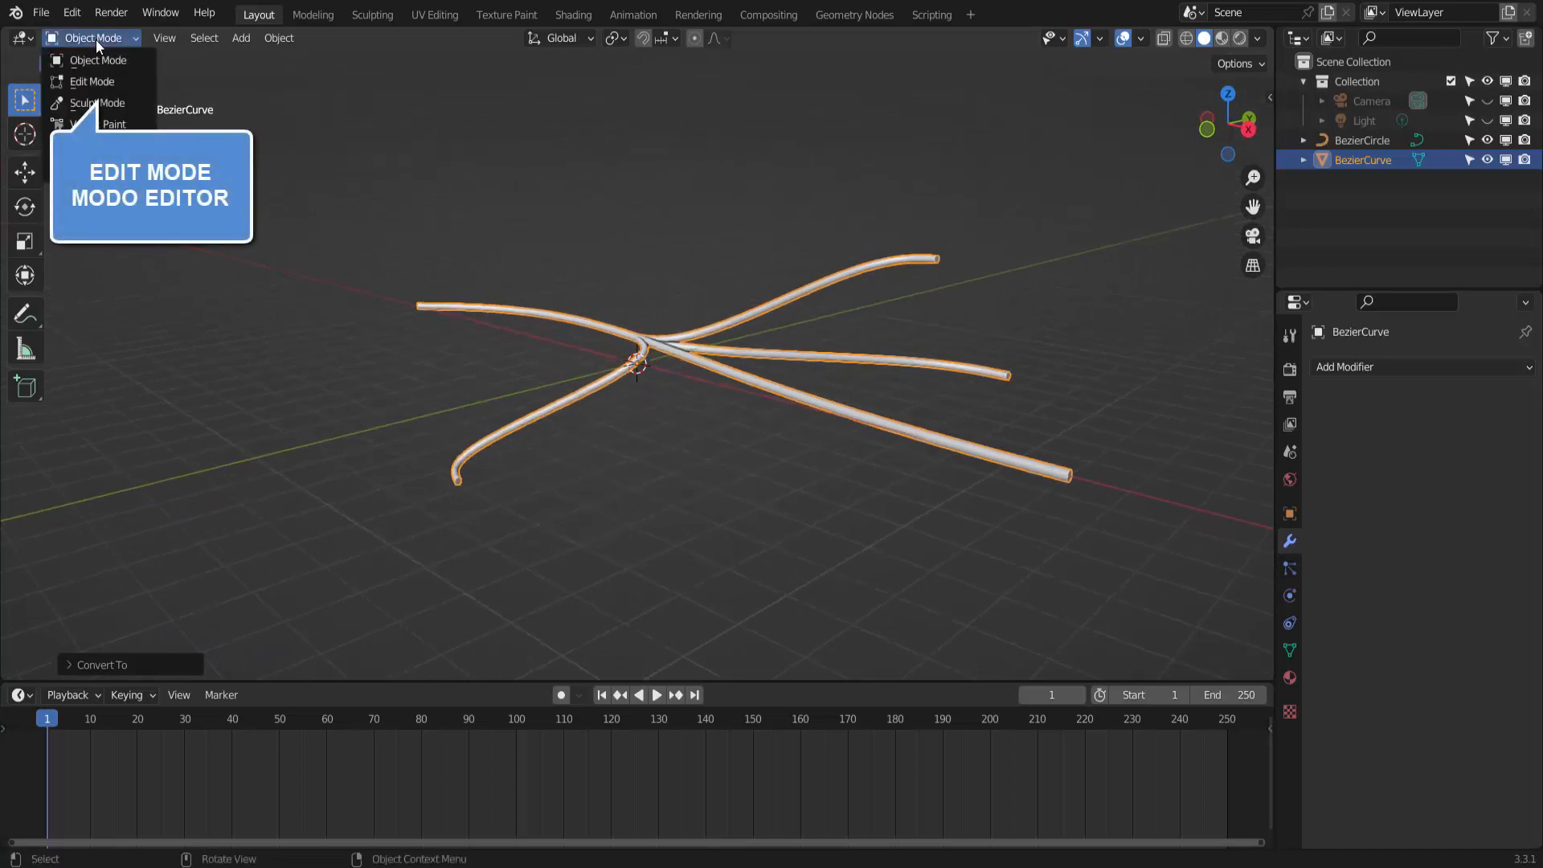
click(85, 80)
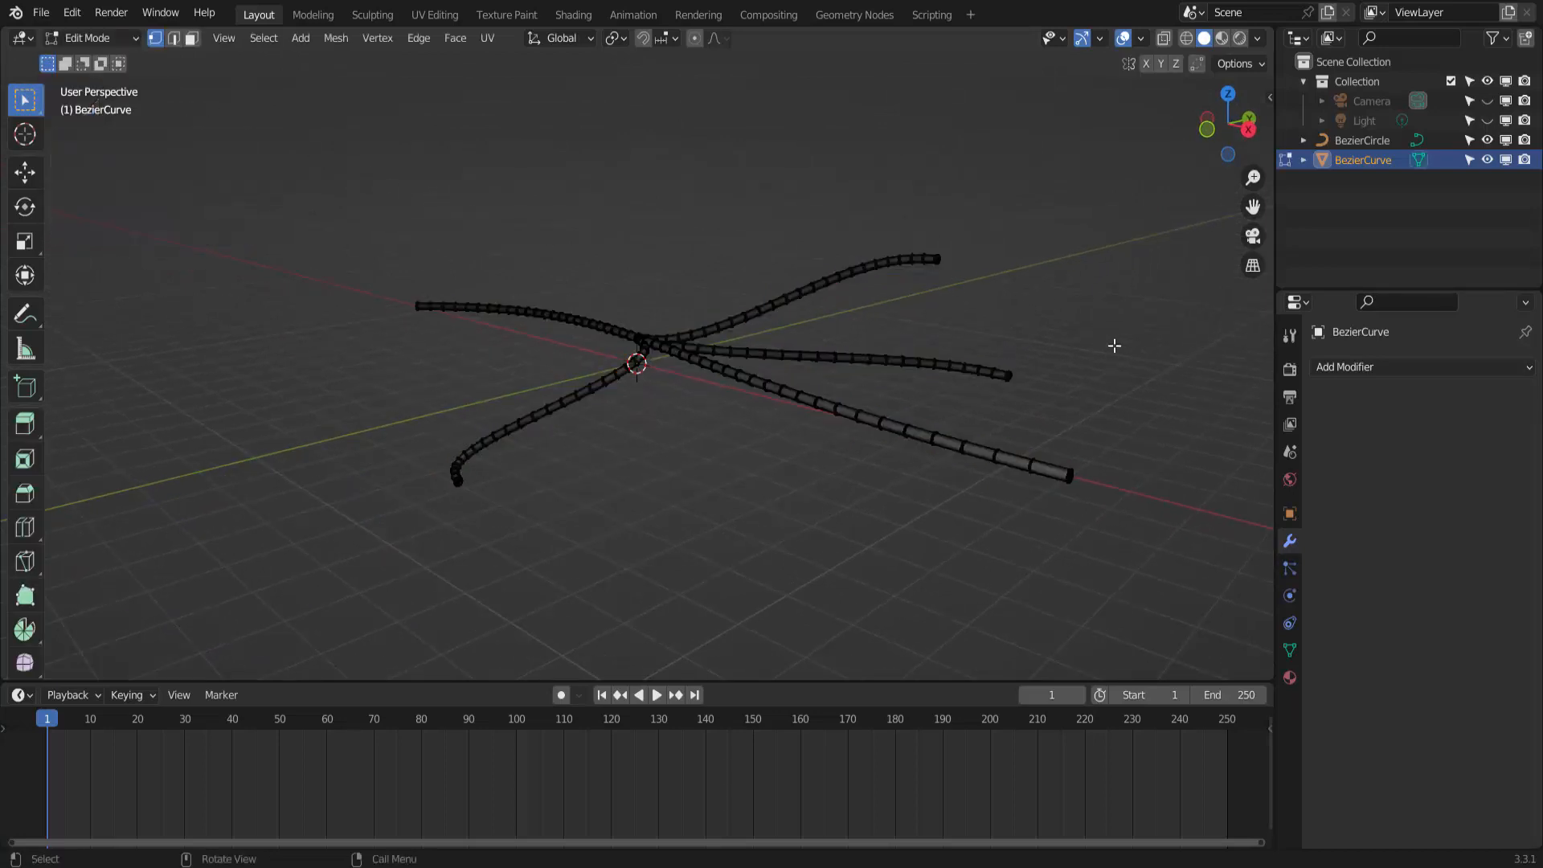
key(a)
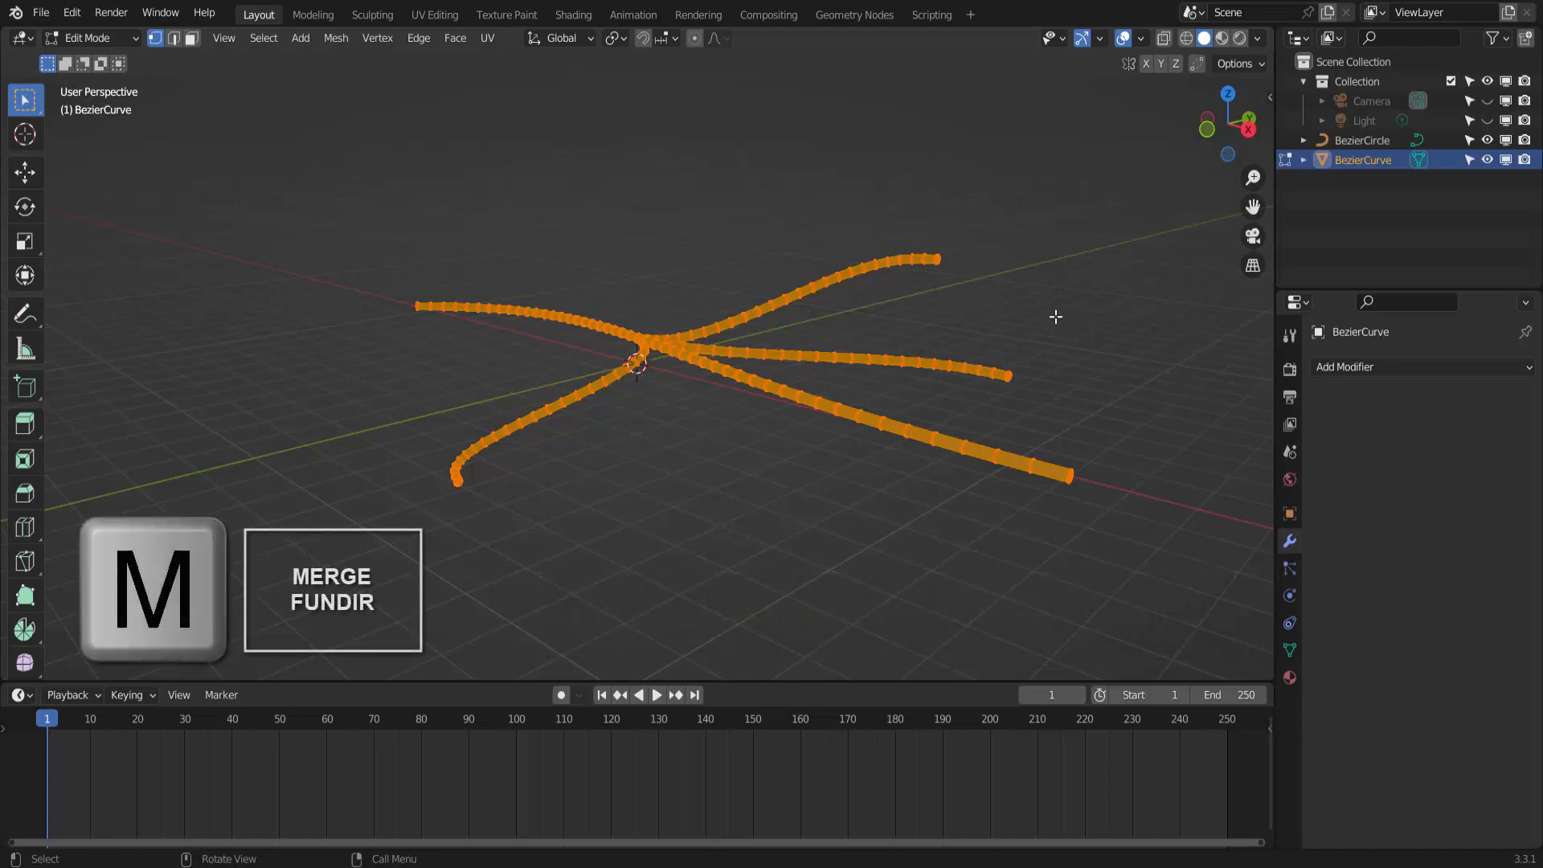
key(m)
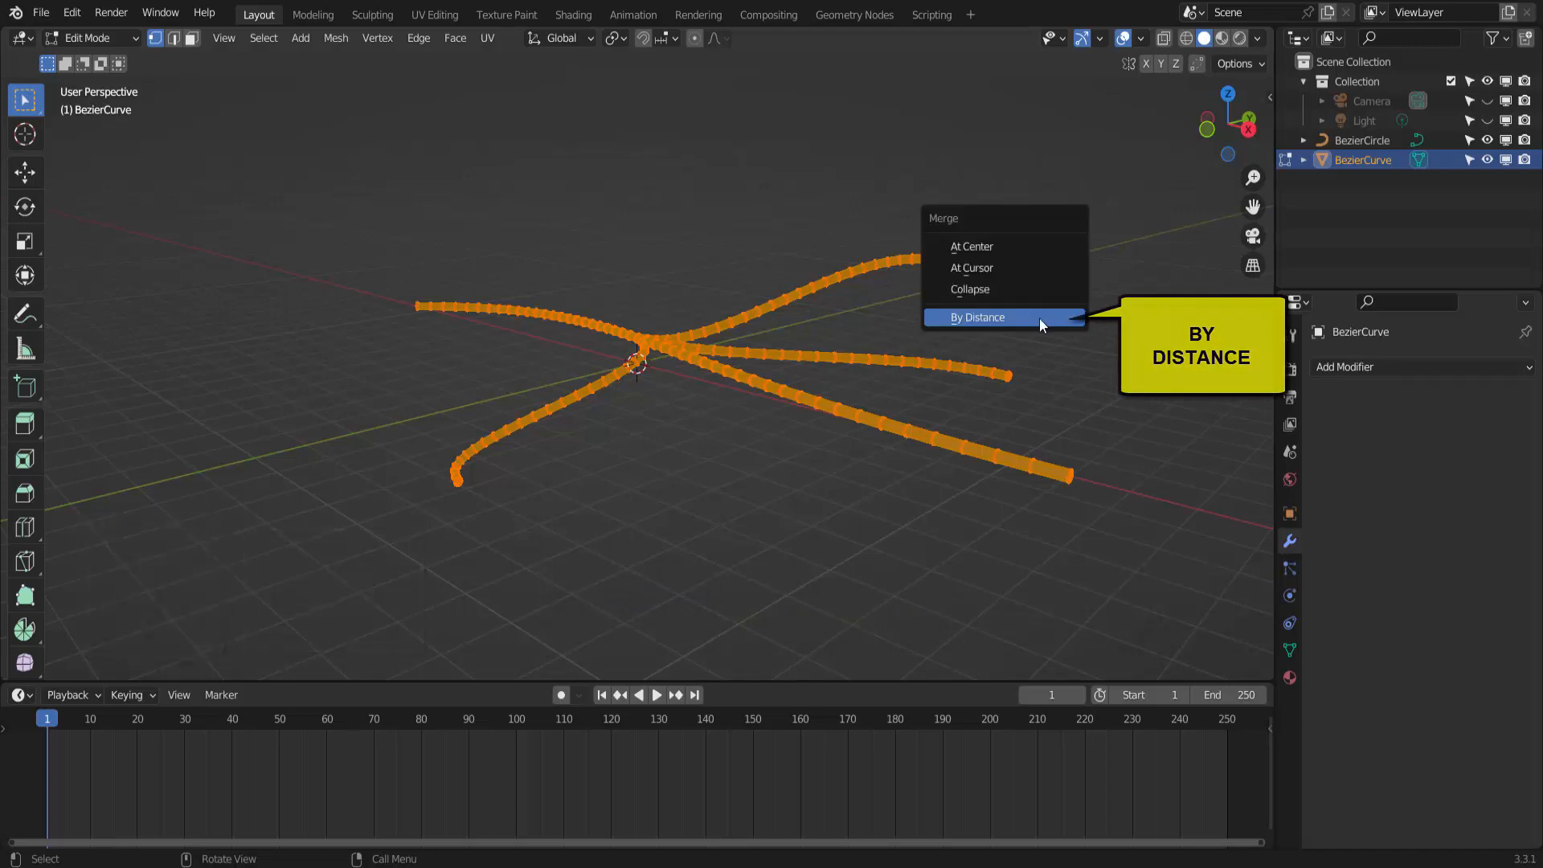
click(1043, 317)
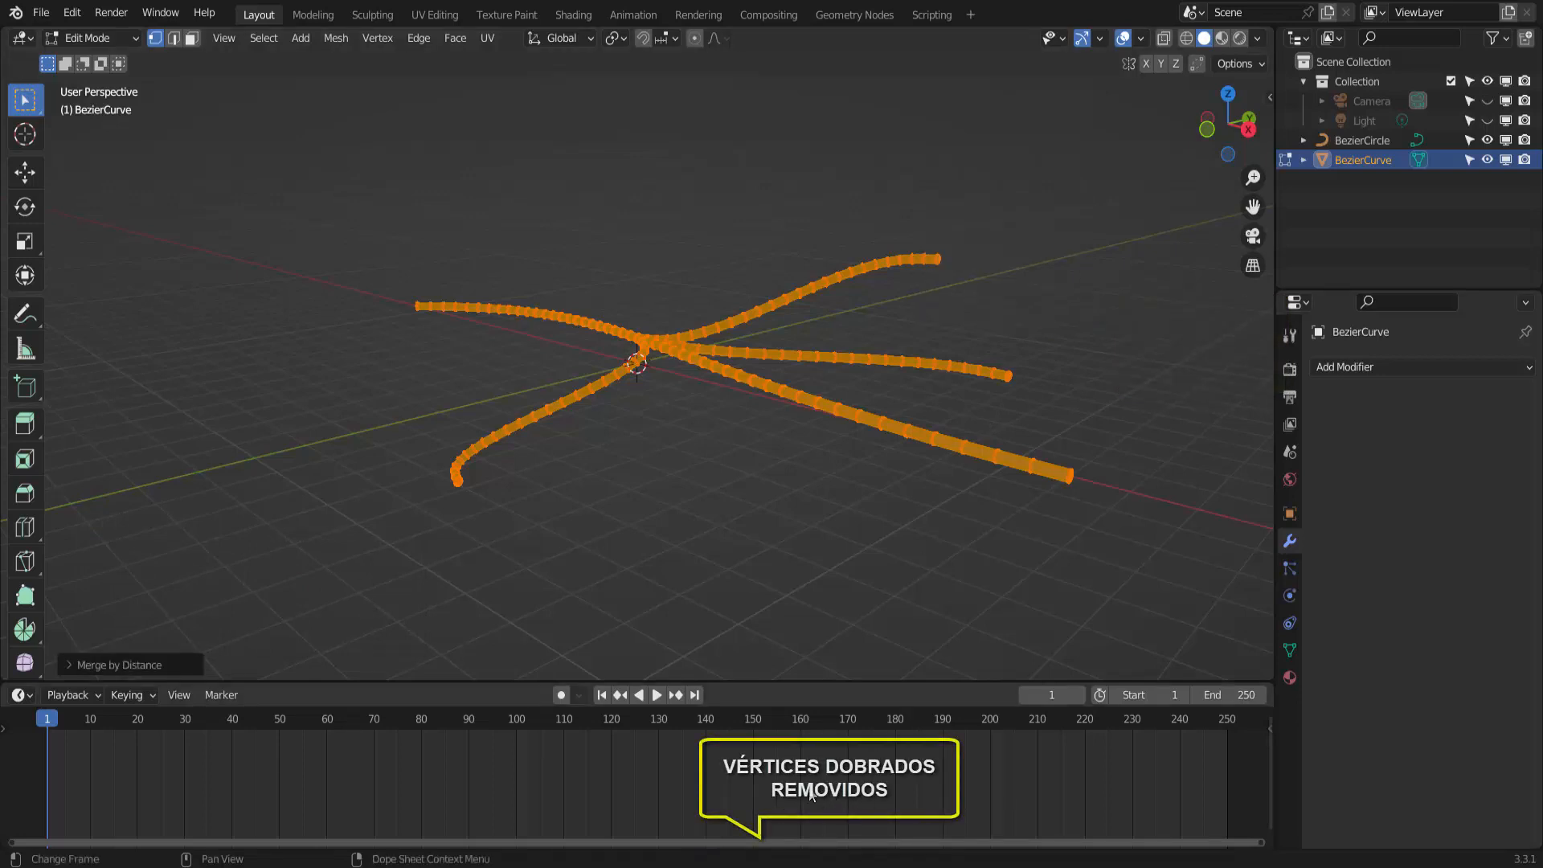
Return the branching mesh to Object Mode and view it from another angle
click(86, 37)
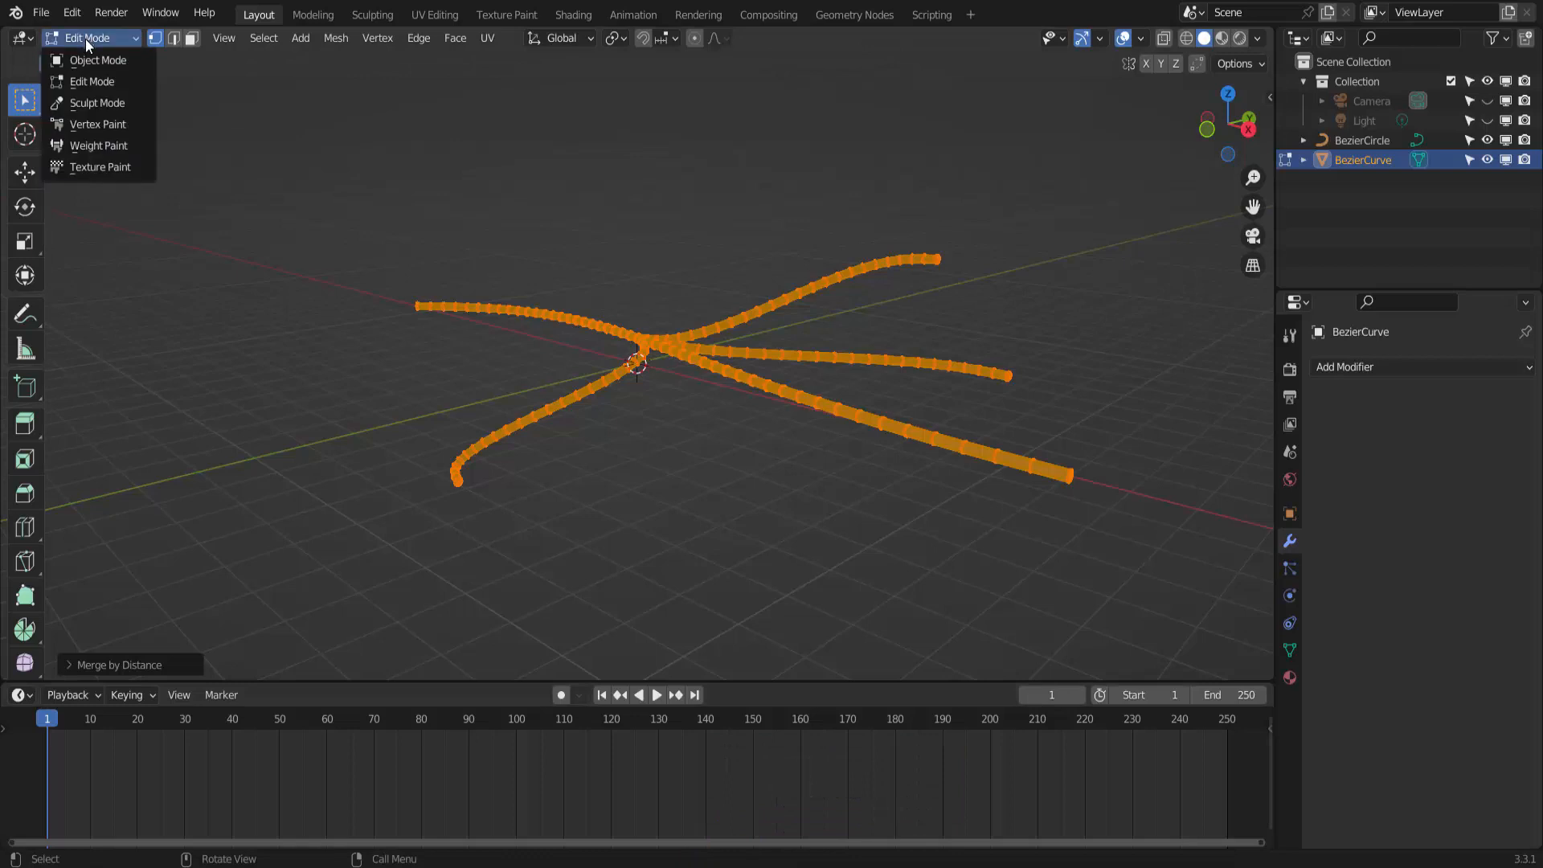
click(95, 59)
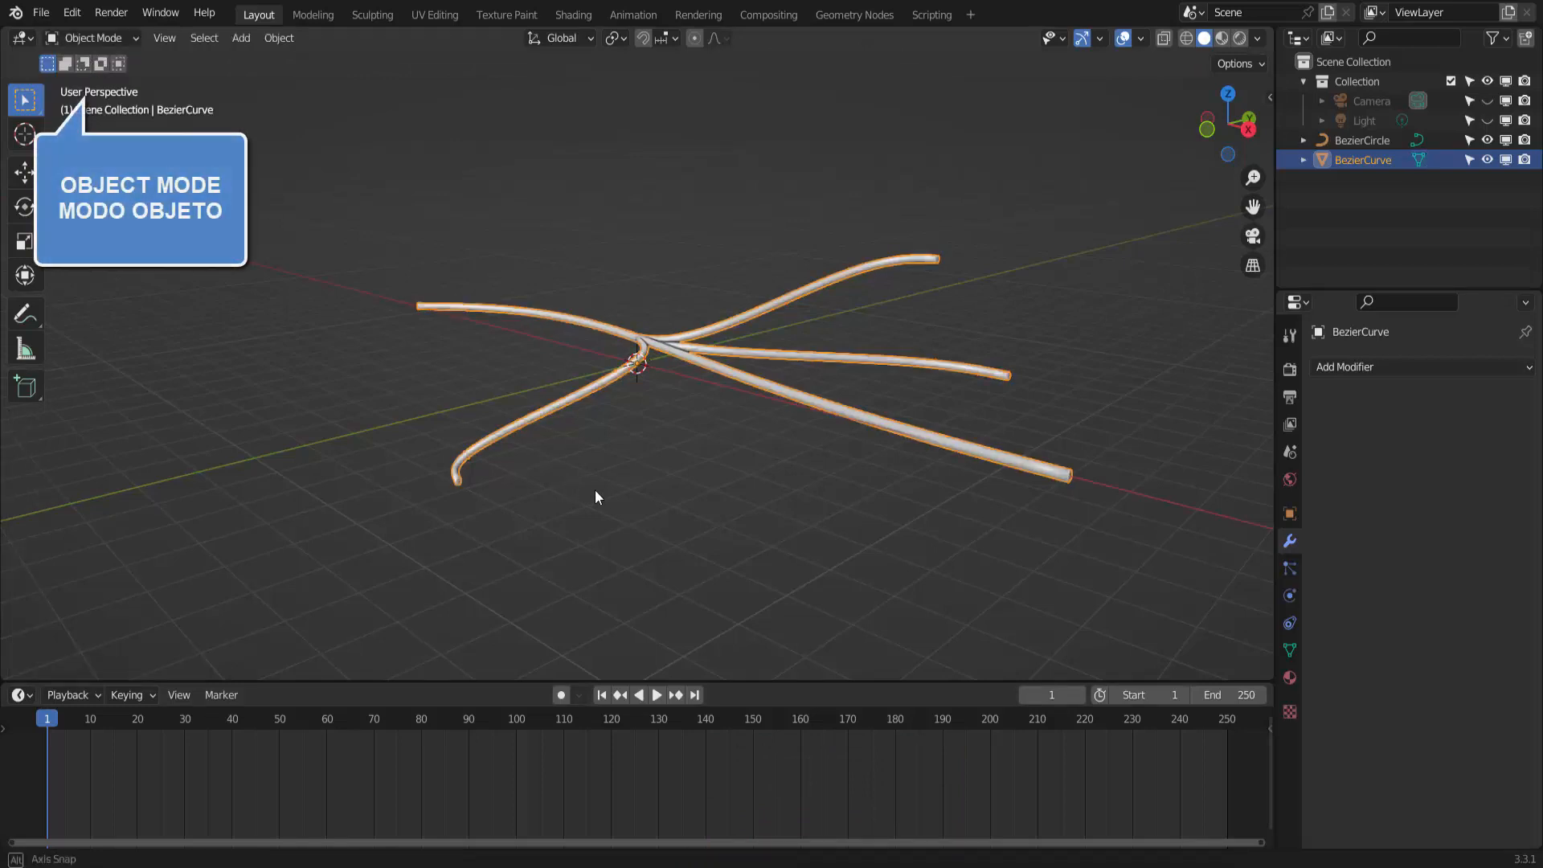
middle_drag(595, 493, 120, 503)
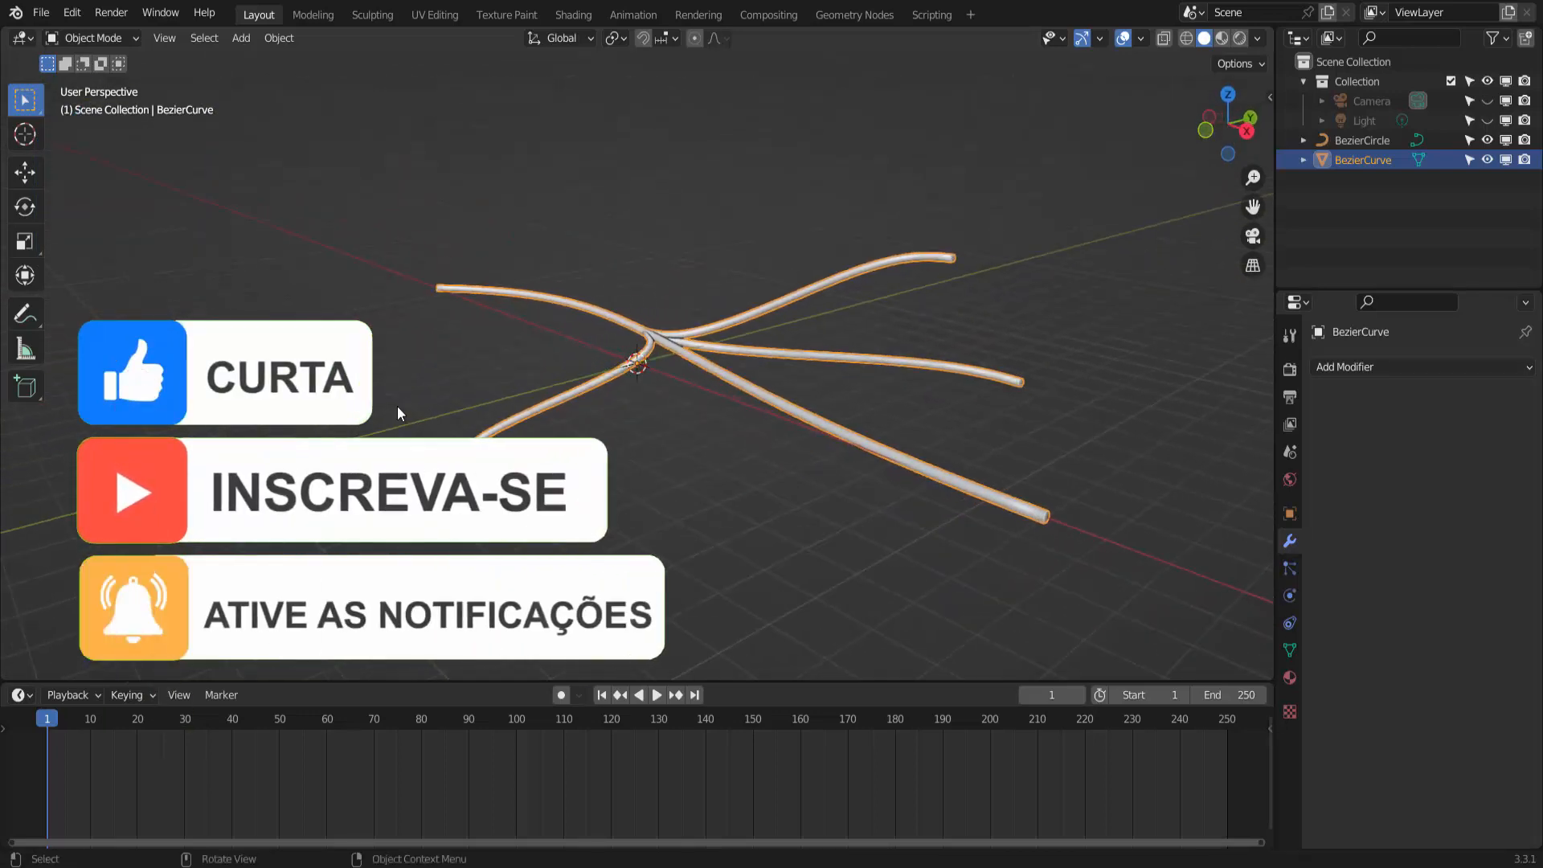